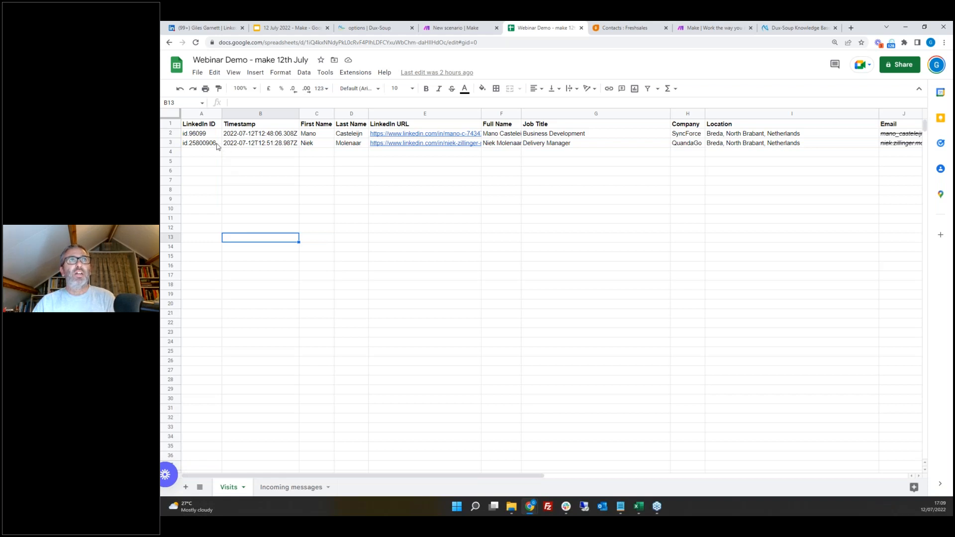
# Step: Review the column headers of the Visits sheet in the Webinar Demo spreadsheet
pyautogui.click(204, 129)
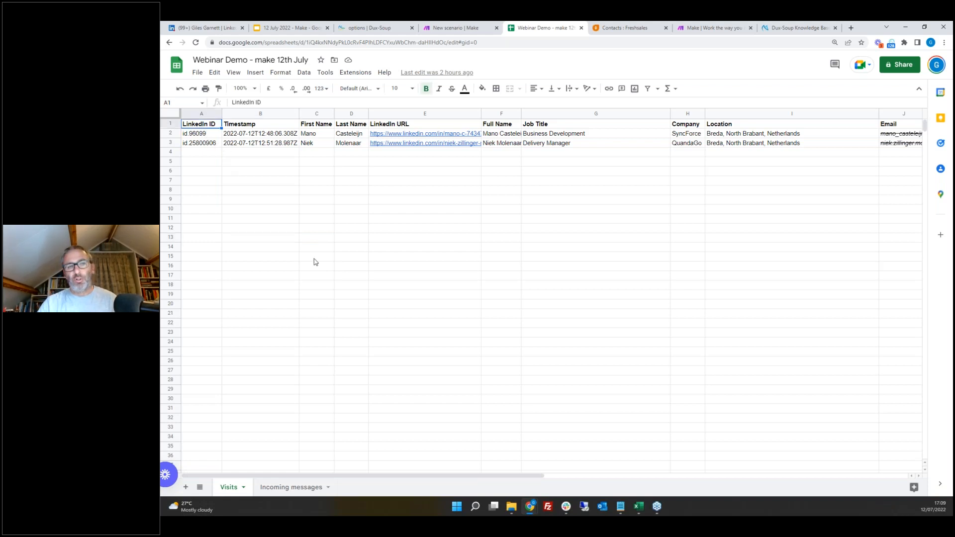
pyautogui.press('Right')
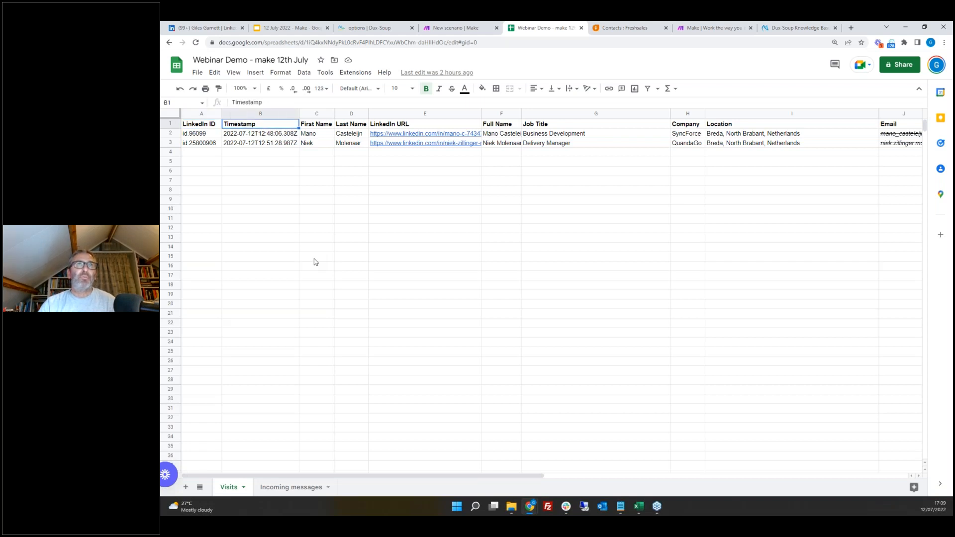
pyautogui.press('Right')
pyautogui.press('Right')
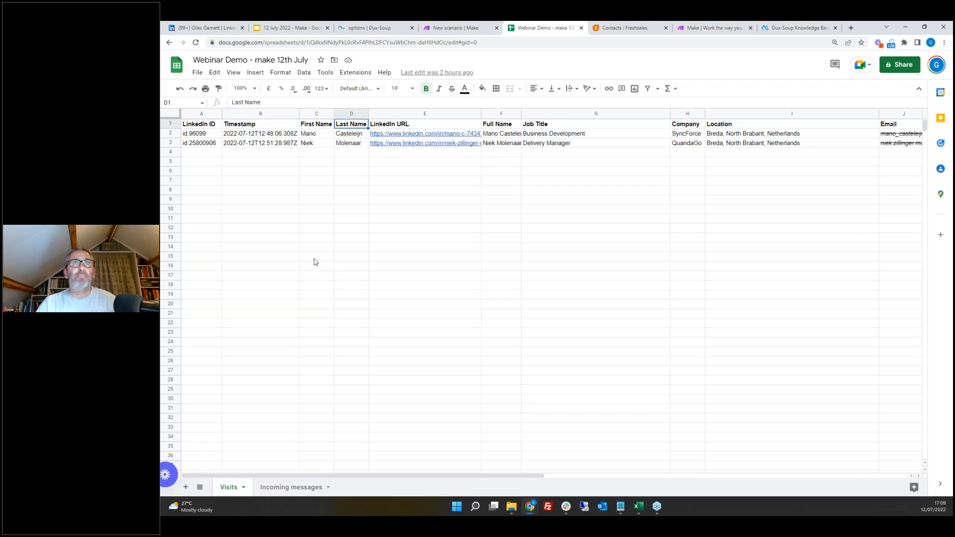
pyautogui.press('Right')
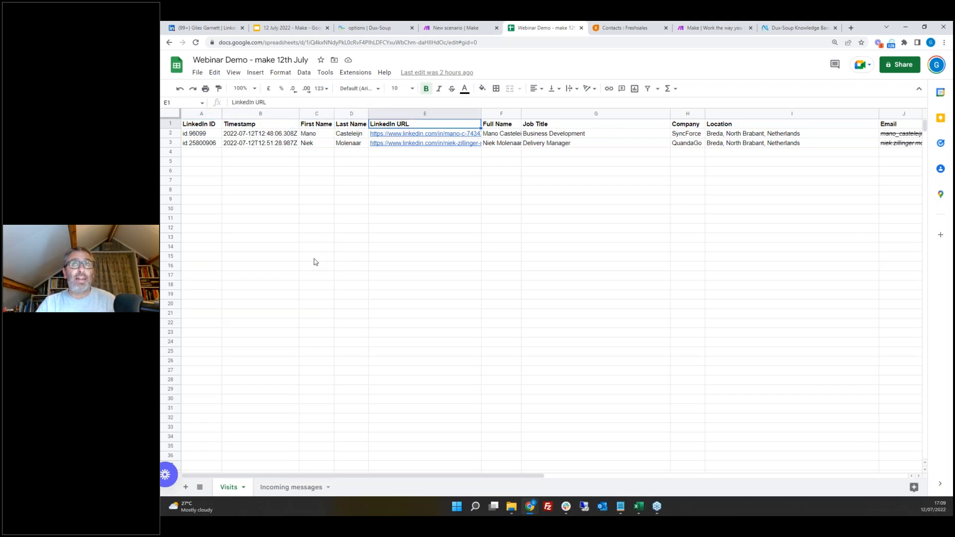
pyautogui.click(511, 128)
pyautogui.click(573, 127)
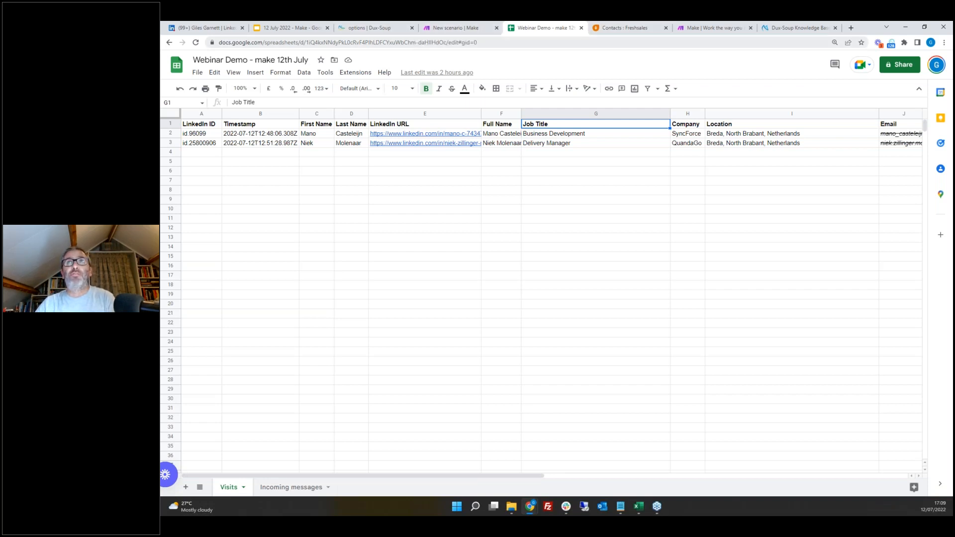
# Step: Discard the unsaved scenario's changes and create a new scenario in the Webinar Demo folder
pyautogui.click(717, 28)
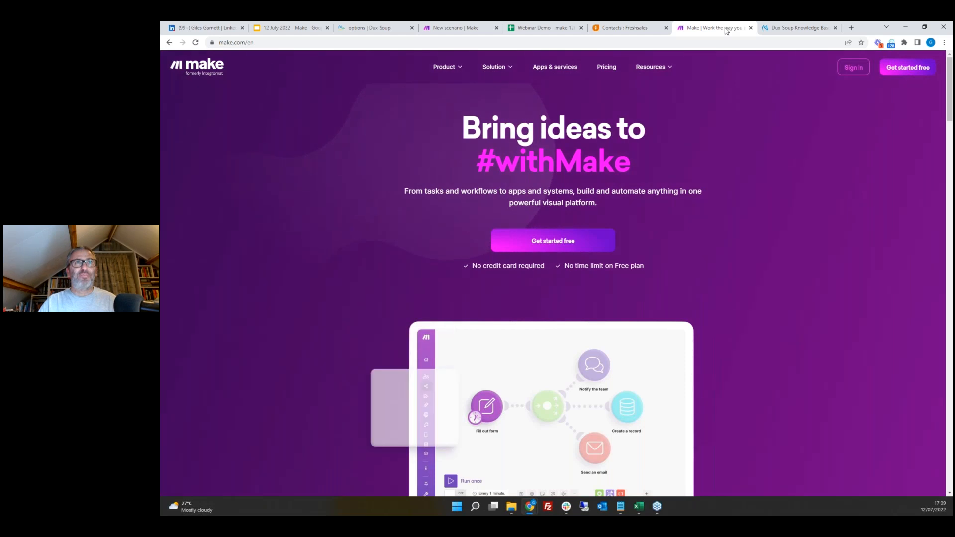
pyautogui.click(471, 28)
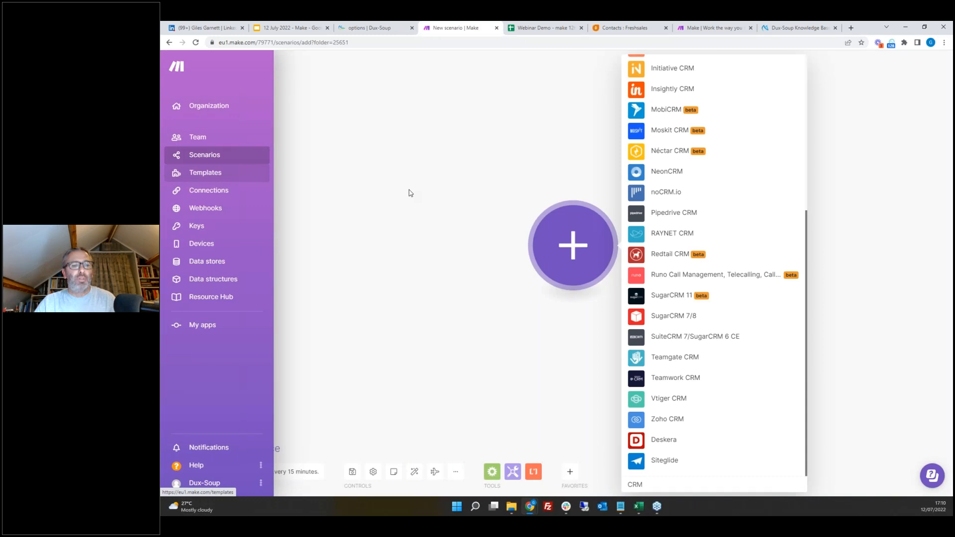
pyautogui.click(210, 153)
pyautogui.click(194, 159)
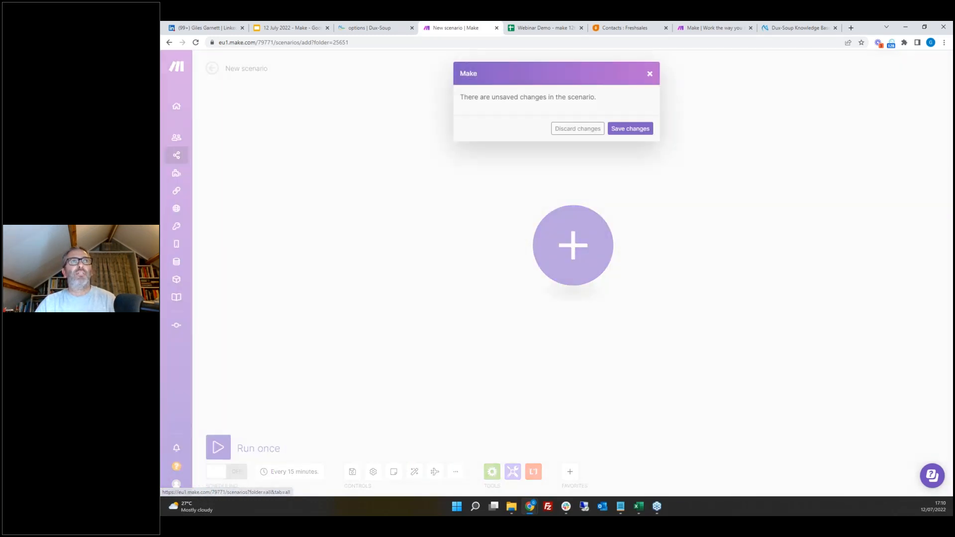
pyautogui.click(577, 128)
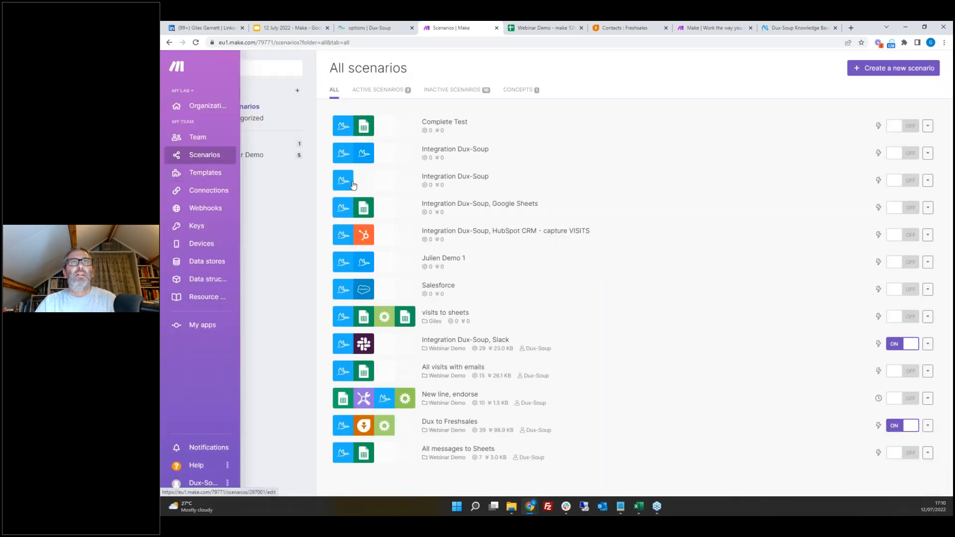
pyautogui.click(250, 156)
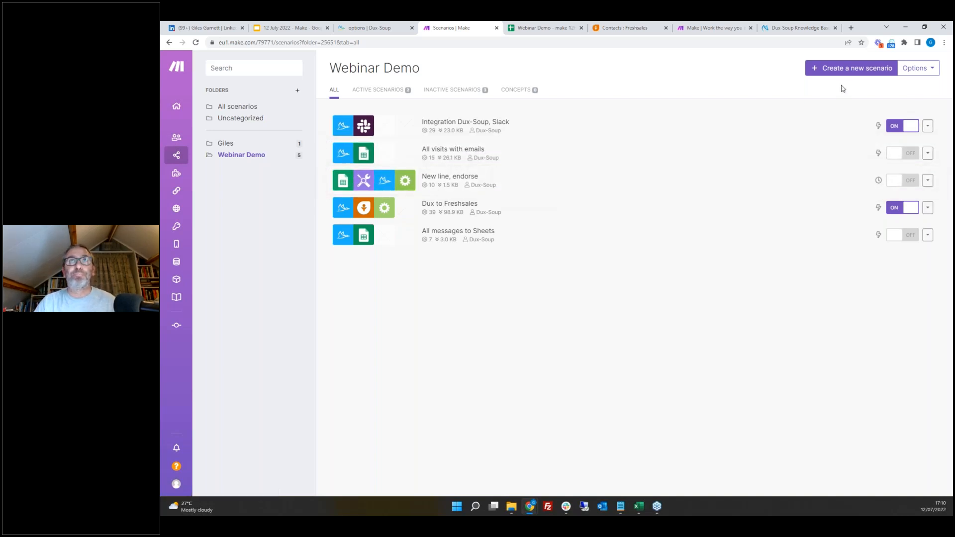
pyautogui.click(844, 69)
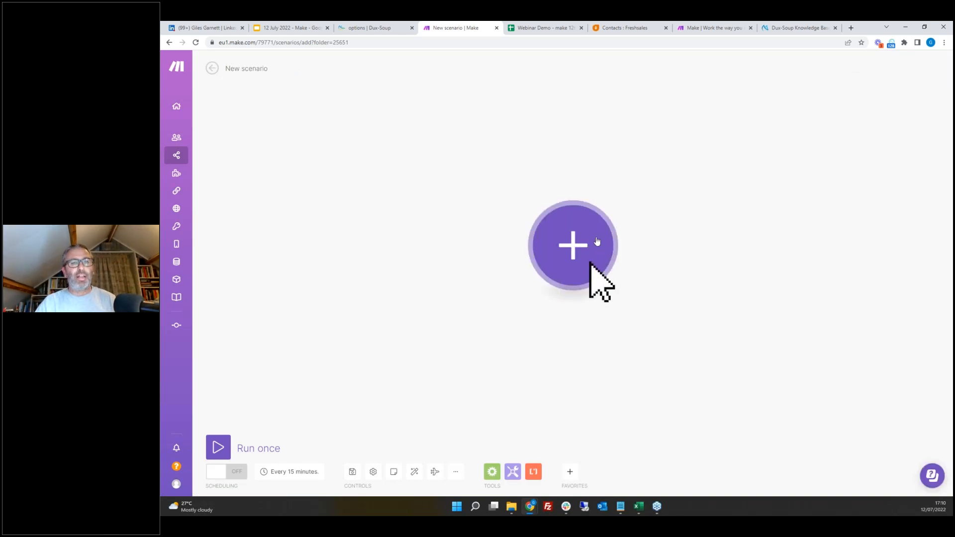
pyautogui.click(574, 254)
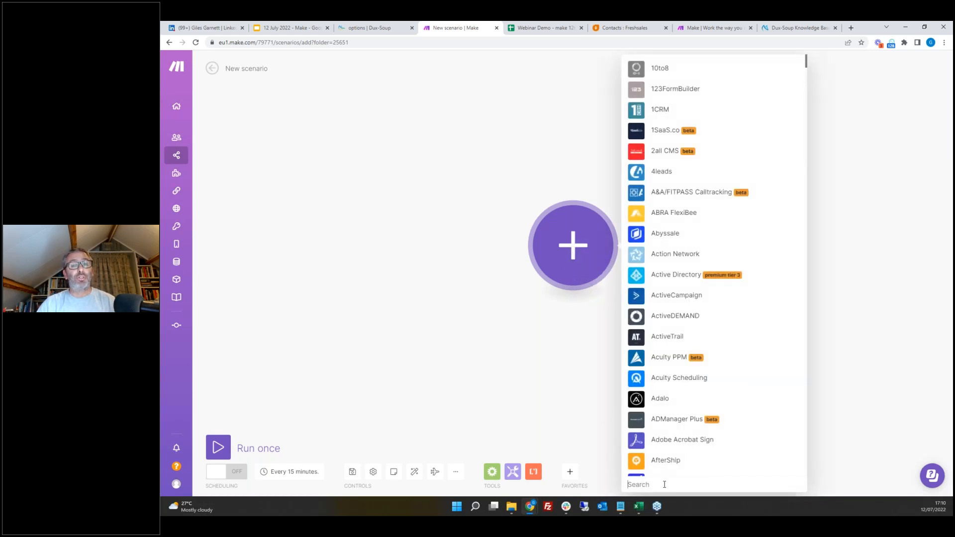
pyautogui.write('dux')
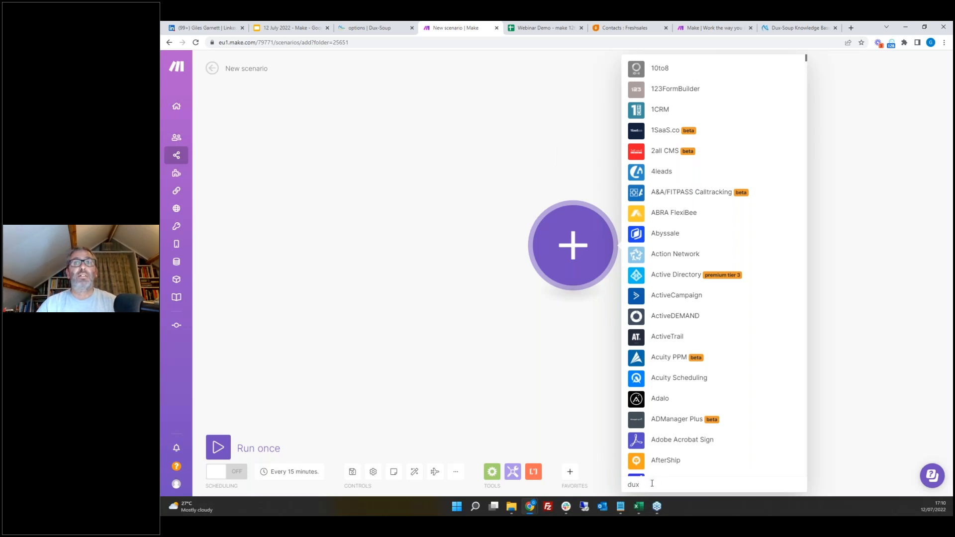
pyautogui.press('Escape')
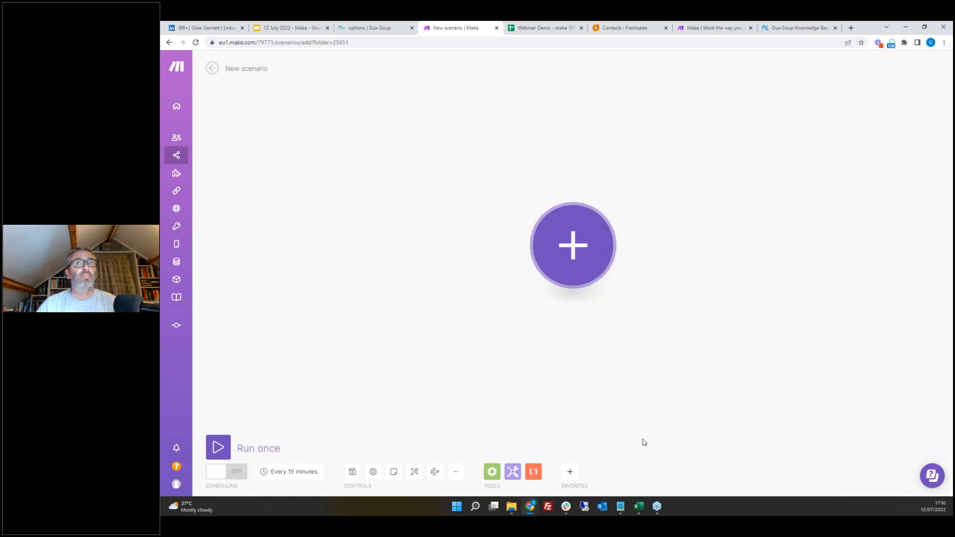
# Step: Add a Dux-Soup Watch Events trigger module to the new scenario
pyautogui.click(565, 246)
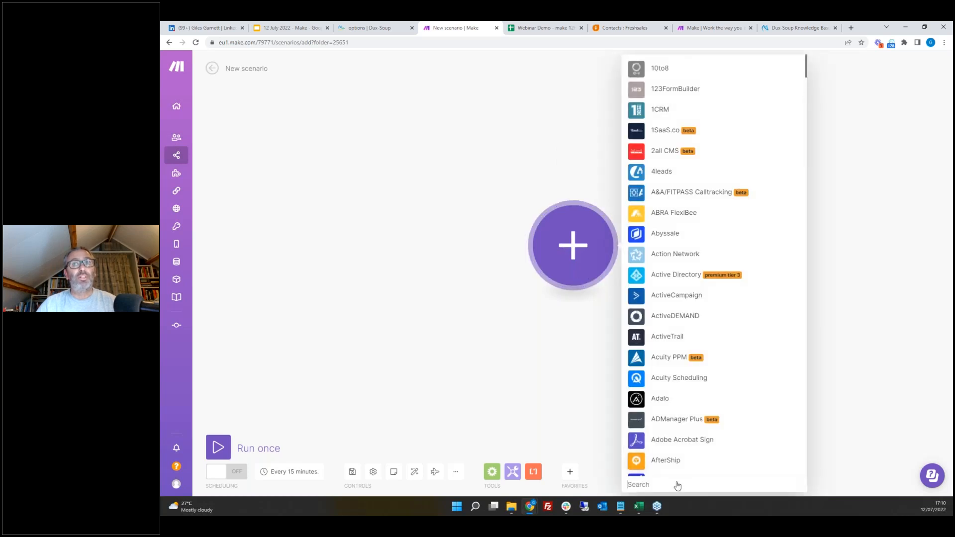
pyautogui.write('dux')
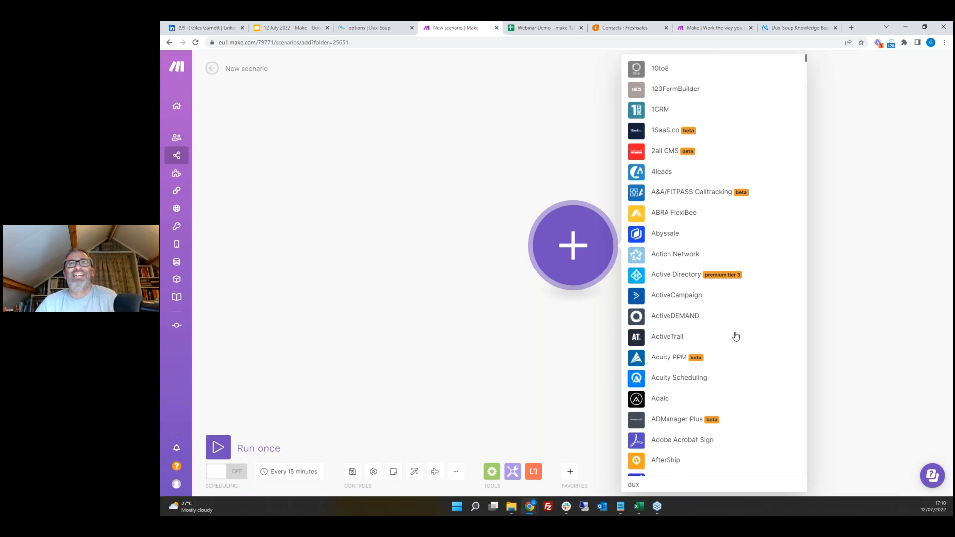
pyautogui.scroll(-3, 734, 335)
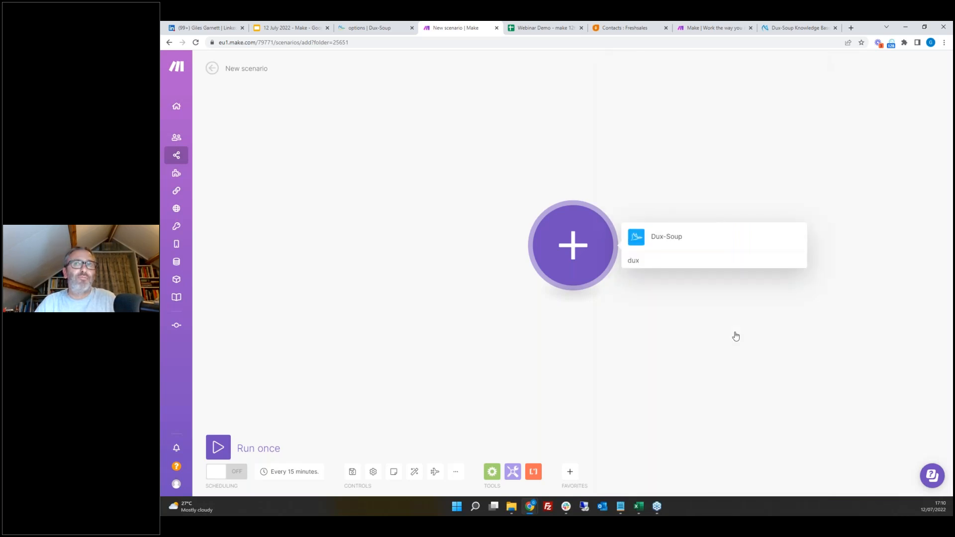
pyautogui.click(654, 240)
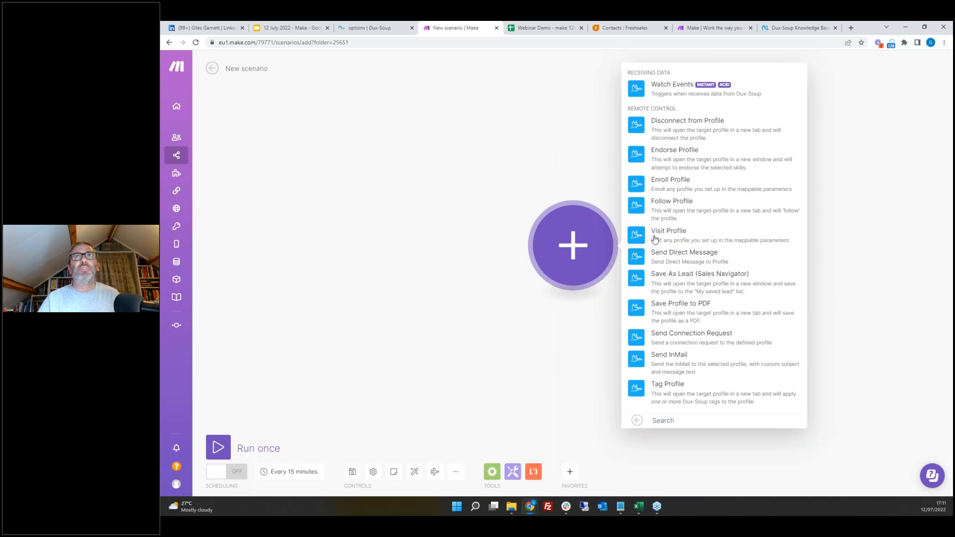
pyautogui.click(684, 91)
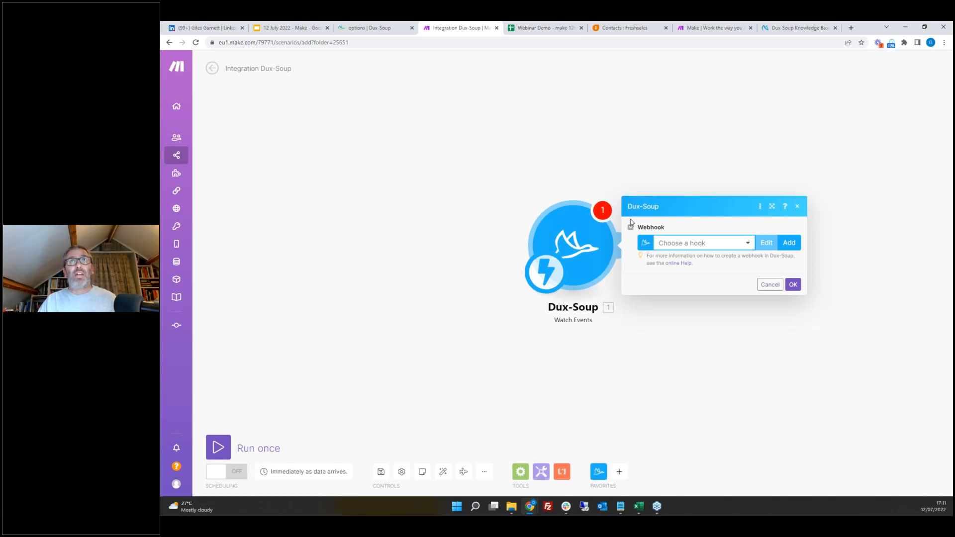
# Step: Add a webhook named Visits with emails to the trigger and copy its address
pyautogui.click(789, 243)
pyautogui.tripleClick(713, 239)
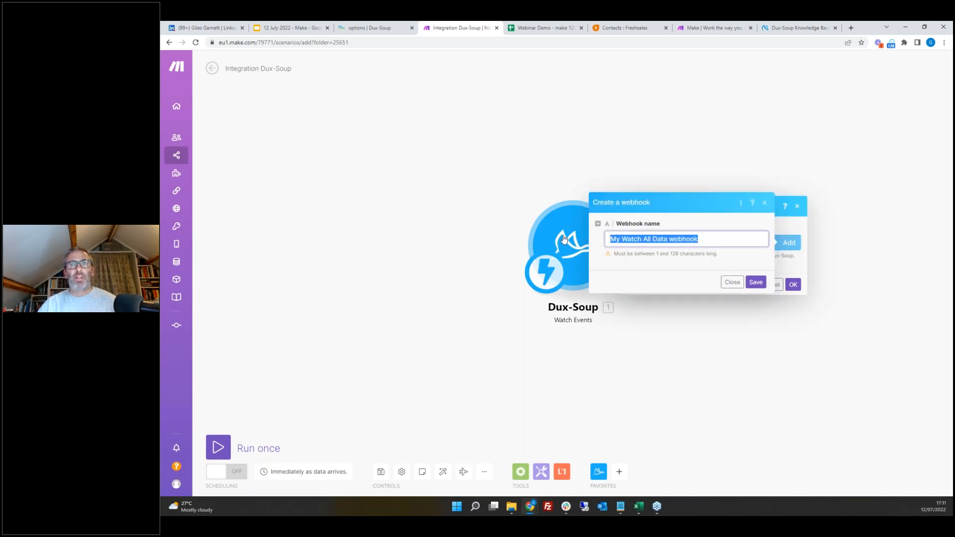
pyautogui.write('V')
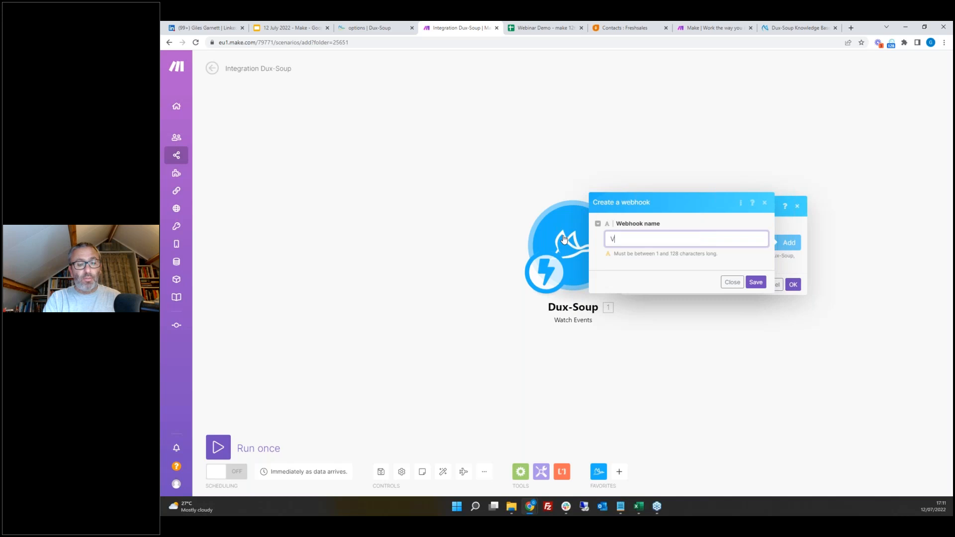
pyautogui.write('isits with emails')
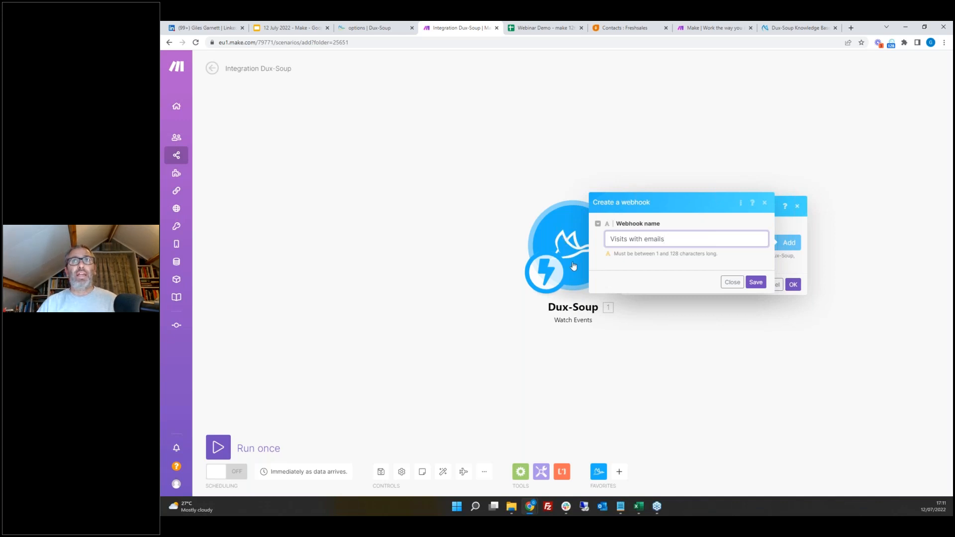
pyautogui.click(757, 283)
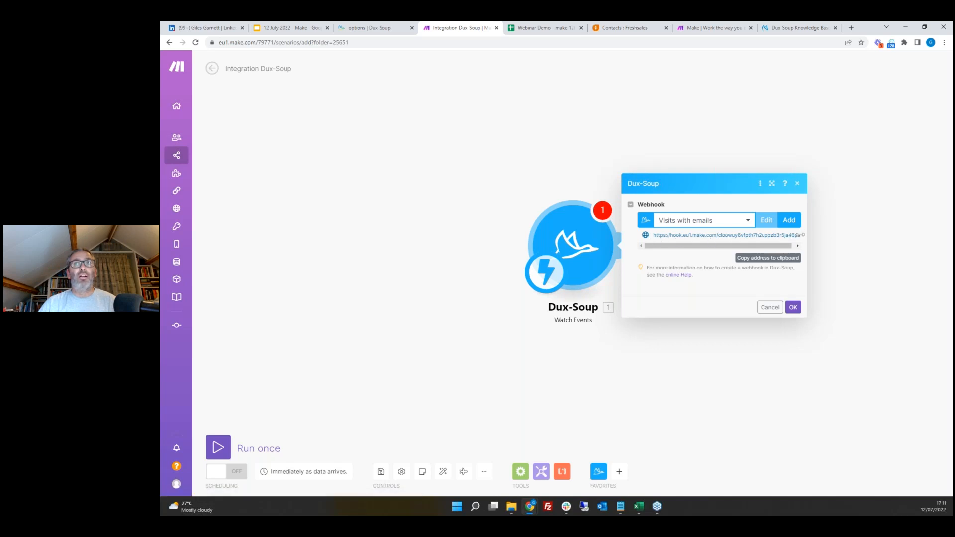
pyautogui.click(771, 258)
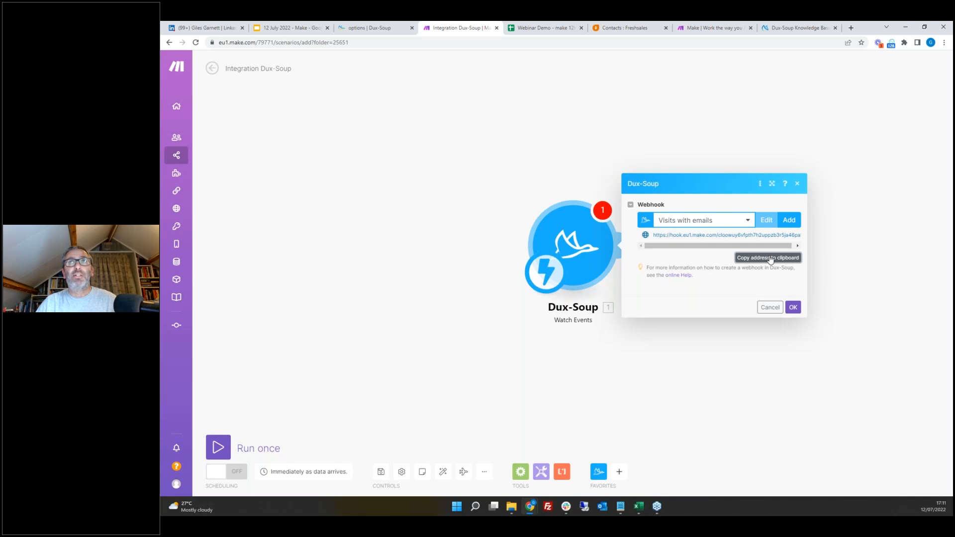
# Step: Replace the second webhook URL in the Dux-Soup Connect options with the copied Make webhook address
pyautogui.click(891, 46)
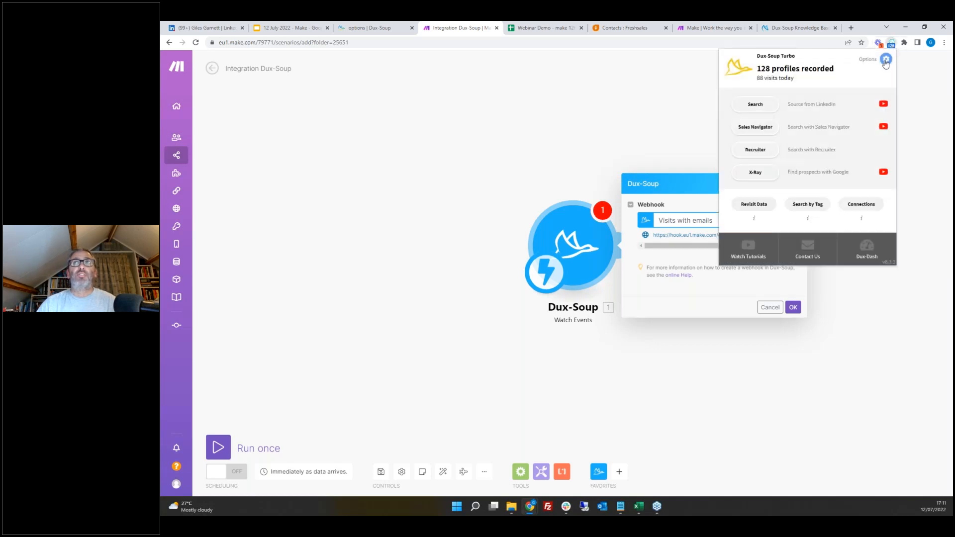
pyautogui.click(883, 60)
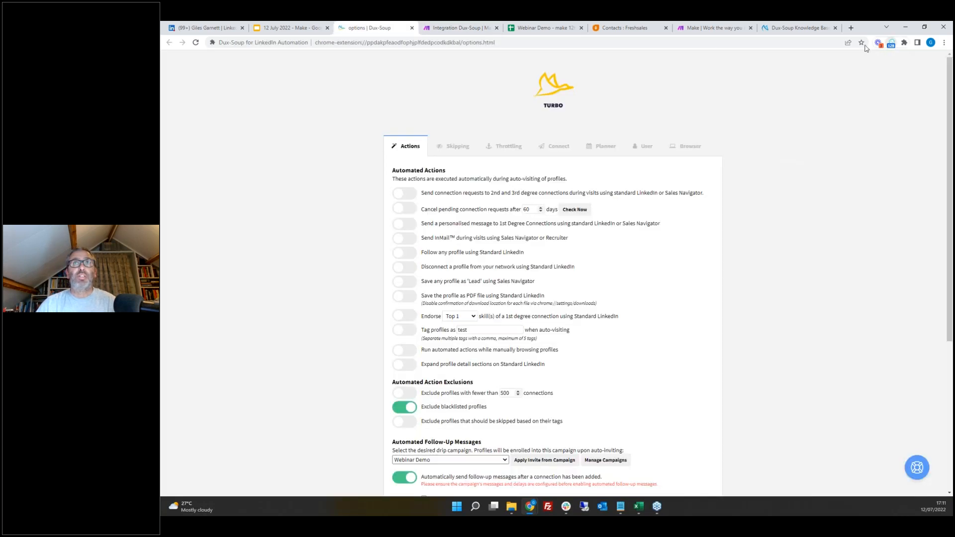
pyautogui.click(558, 144)
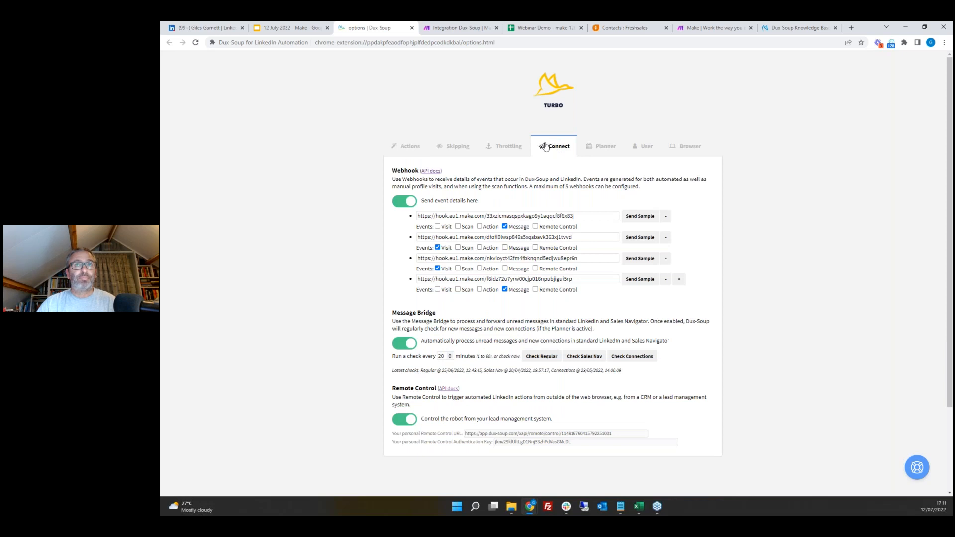
pyautogui.click(579, 237)
pyautogui.moveTo(580, 236); pyautogui.dragTo(404, 239)
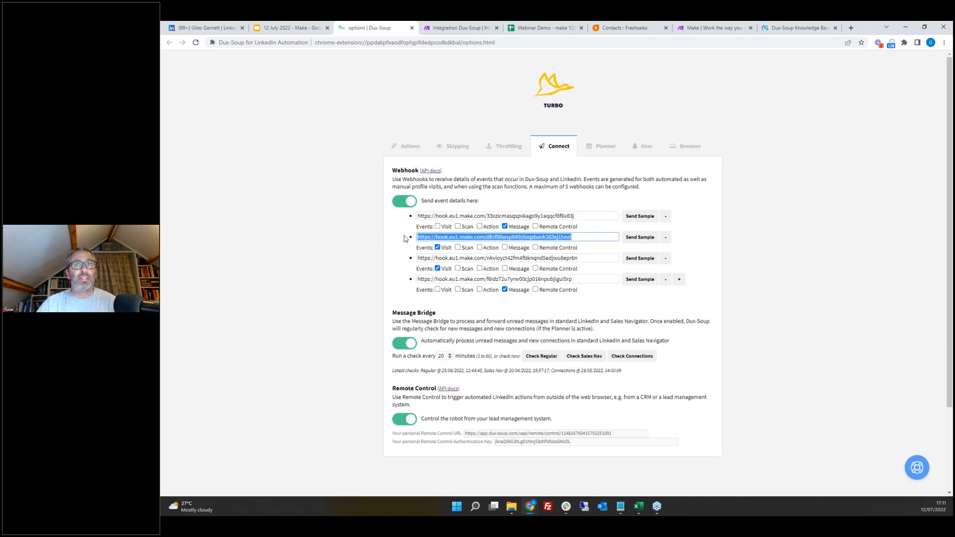
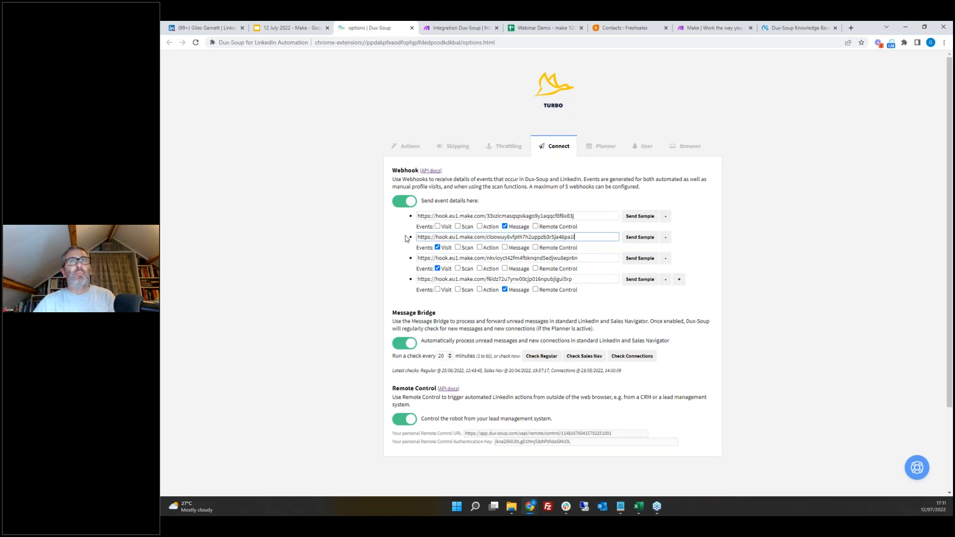
pyautogui.click(692, 239)
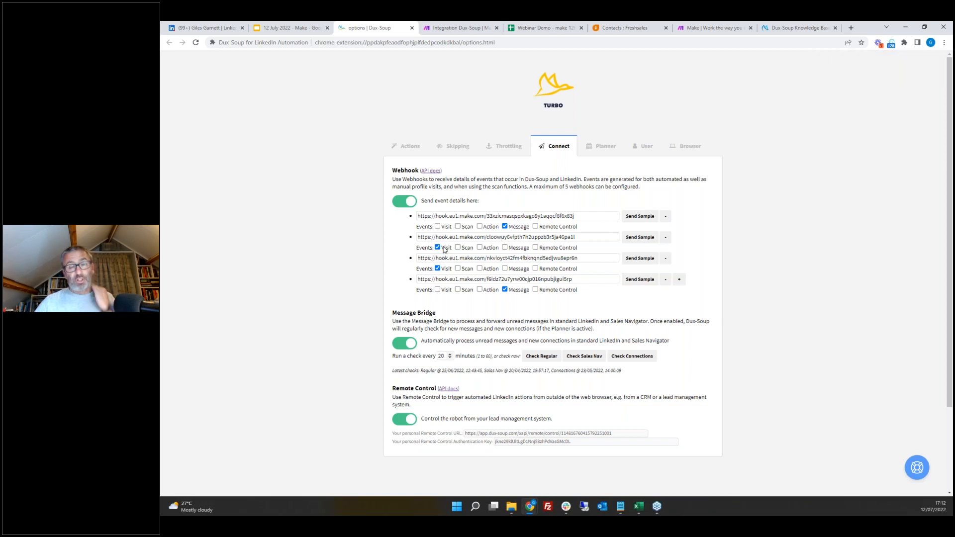
# Step: Confirm the Dux-Soup trigger module's webhook settings and reposition the module on the canvas
pyautogui.click(455, 28)
pyautogui.click(793, 307)
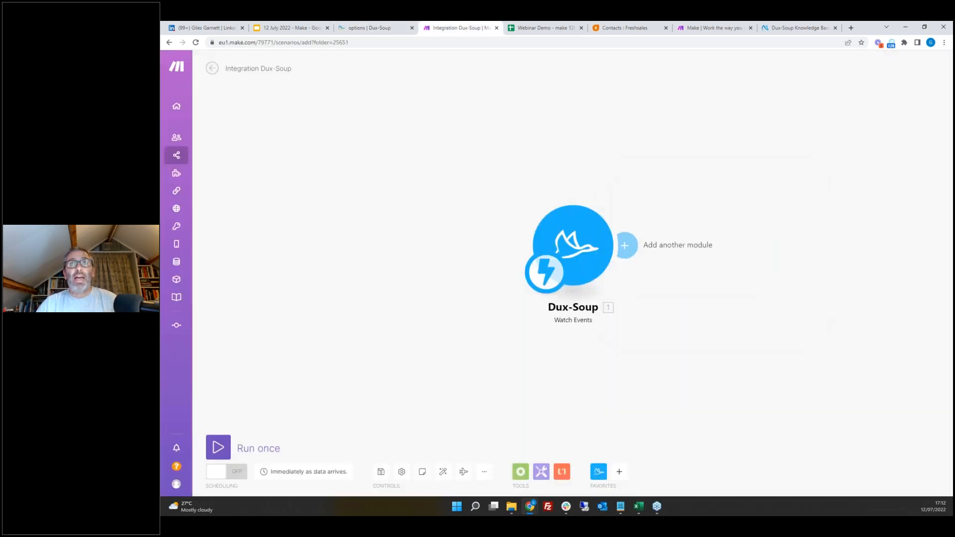
pyautogui.moveTo(586, 228); pyautogui.dragTo(463, 224)
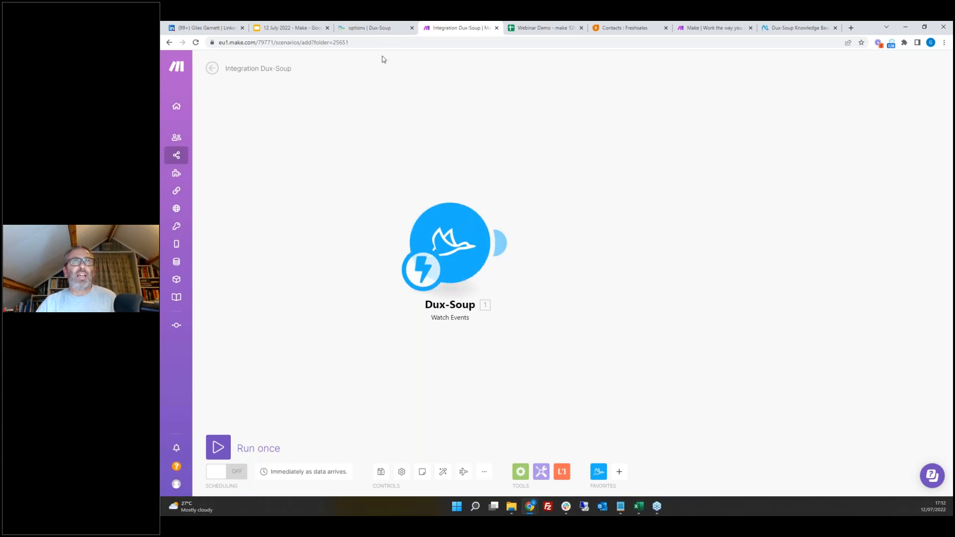
# Step: Zoom the Dux-Soup options page to 125% to inspect the webhook settings
pyautogui.click(384, 30)
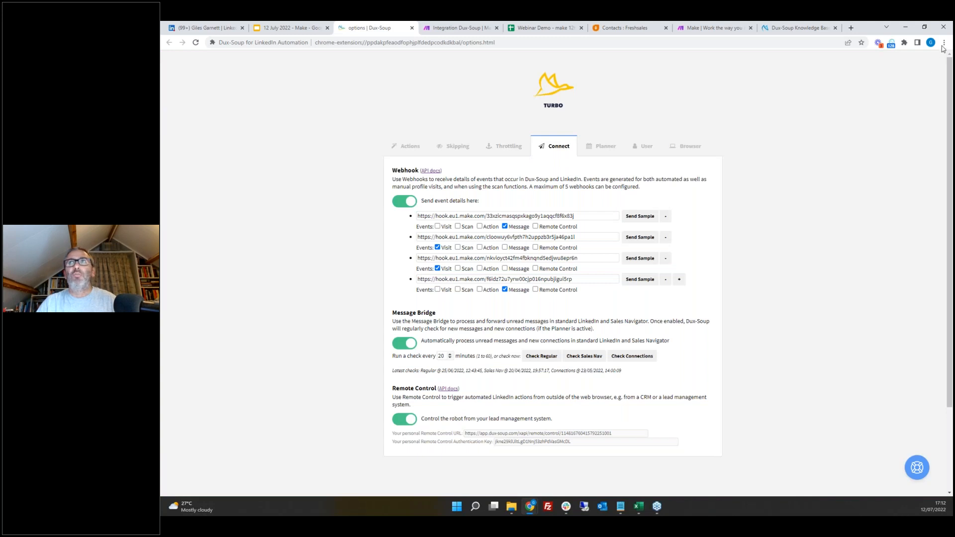
pyautogui.click(943, 44)
pyautogui.click(918, 122)
pyautogui.click(918, 122)
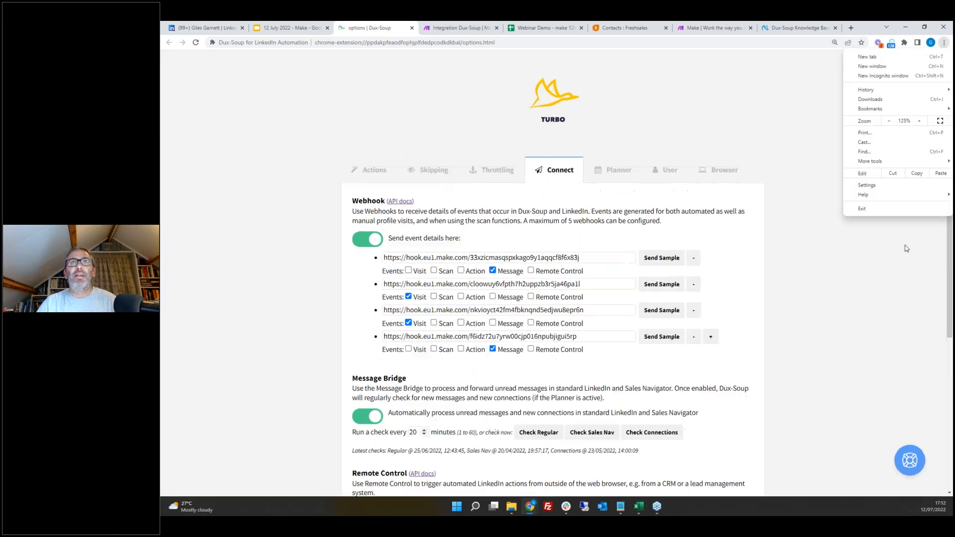
pyautogui.press('Escape')
pyautogui.scroll(-2, 465, 164)
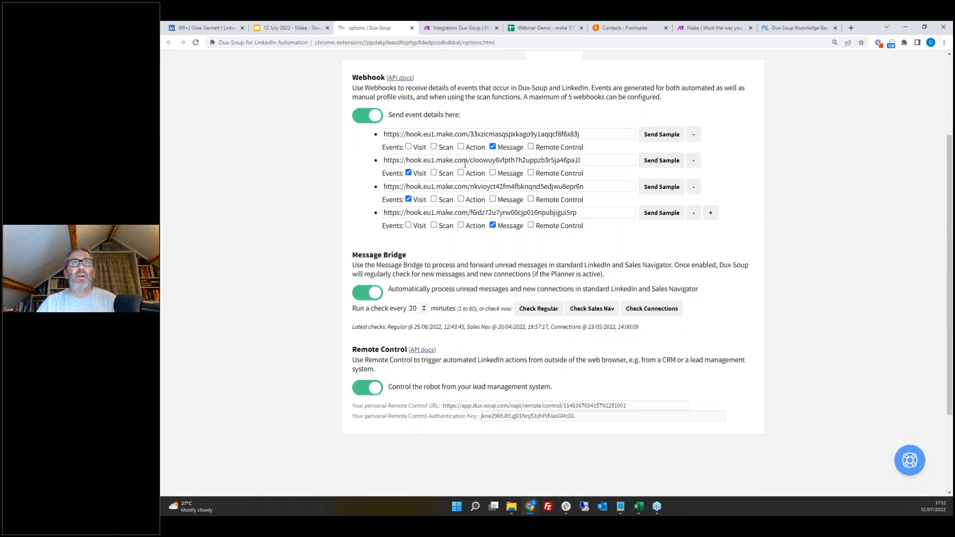
# Step: Send a sample event from the second webhook in the Dux-Soup options
pyautogui.click(661, 161)
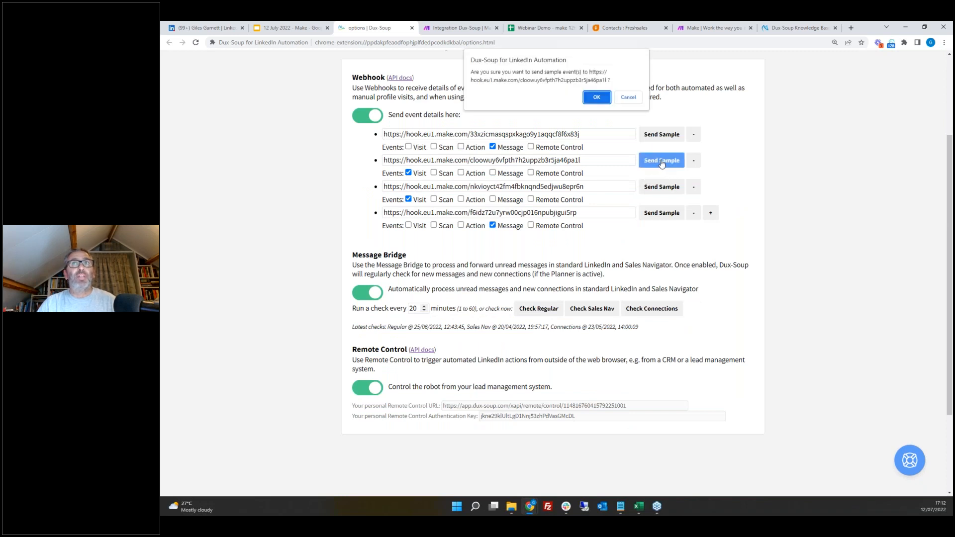
pyautogui.click(591, 97)
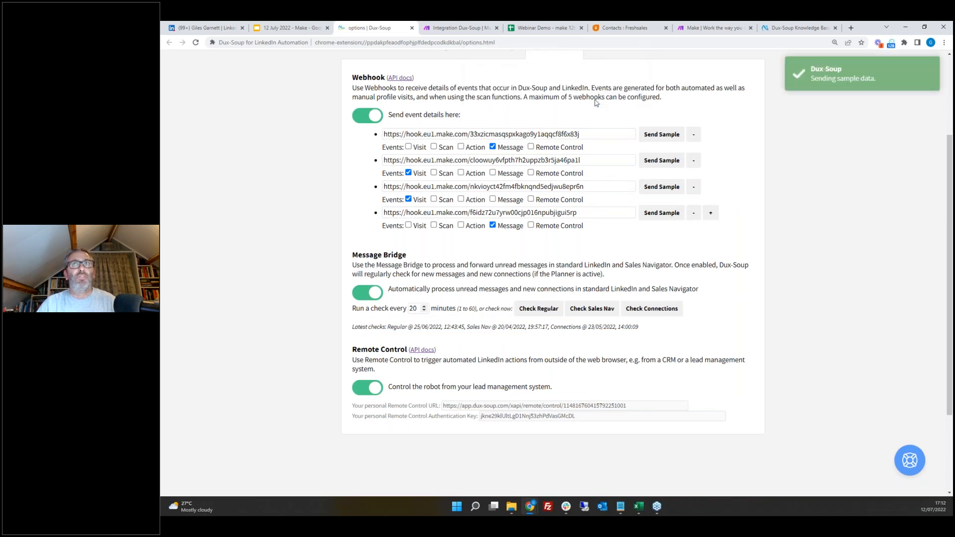
pyautogui.click(461, 28)
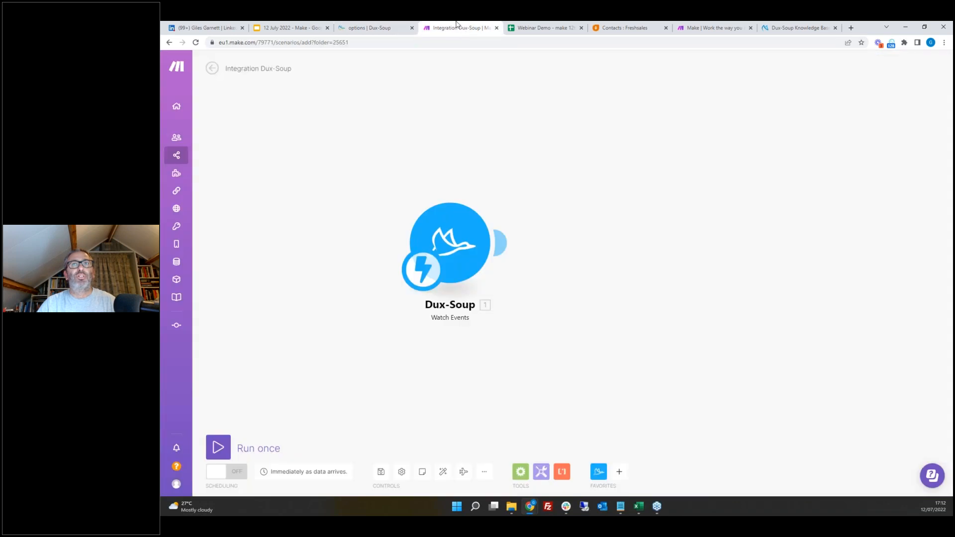
# Step: Confirm the Dux-Soup trigger's Visits with emails webhook and run this module only to wait for data
pyautogui.click(453, 245)
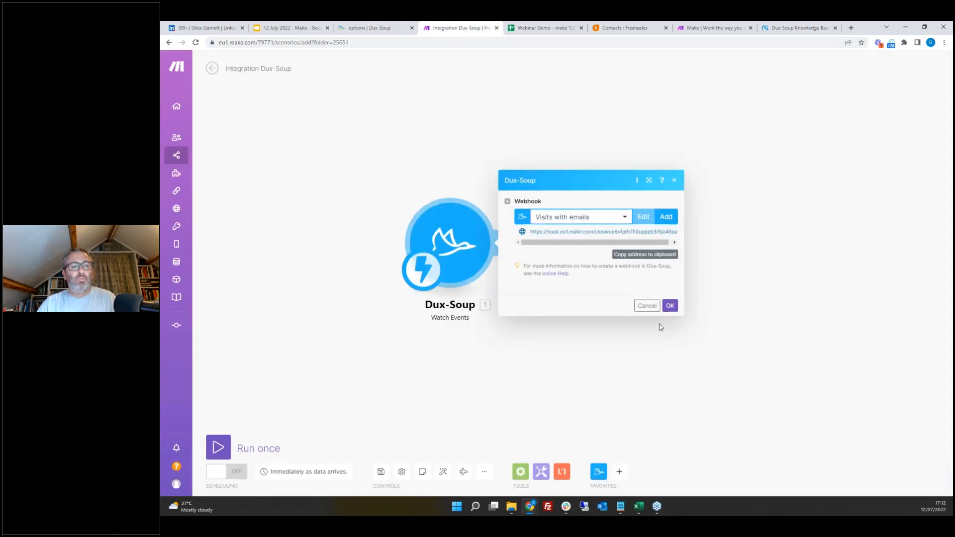
pyautogui.click(670, 306)
pyautogui.rightClick(490, 232)
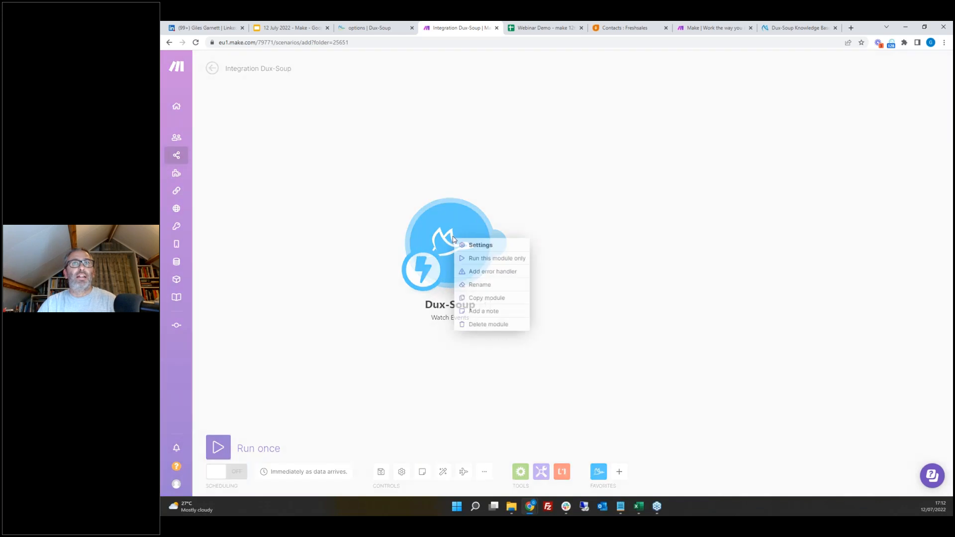
pyautogui.click(496, 258)
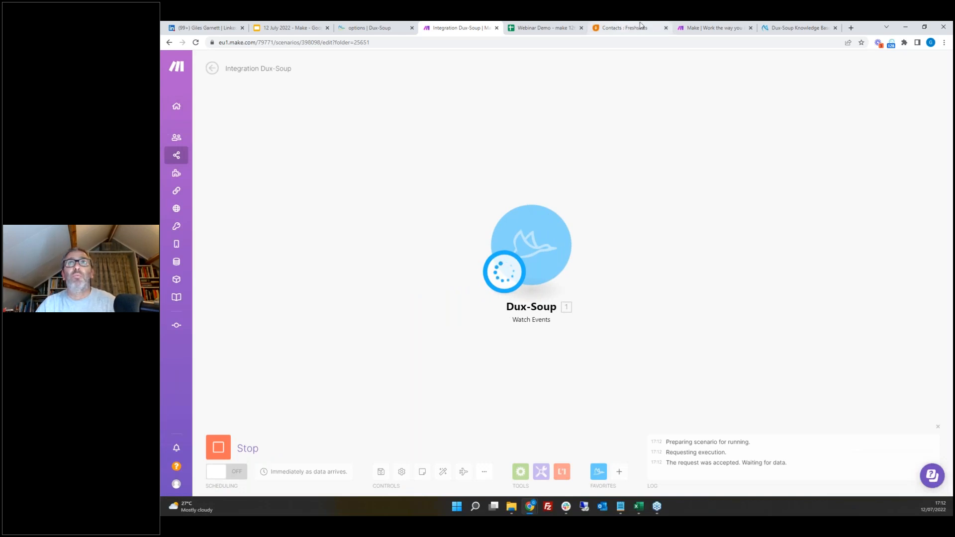
# Step: Send another sample event from the second webhook to the waiting scenario
pyautogui.click(371, 30)
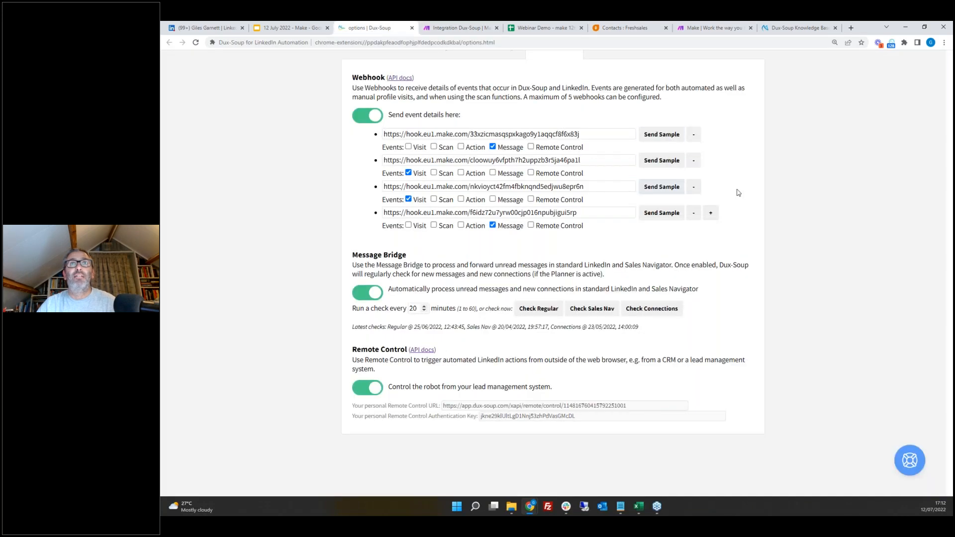
pyautogui.click(669, 167)
pyautogui.click(599, 97)
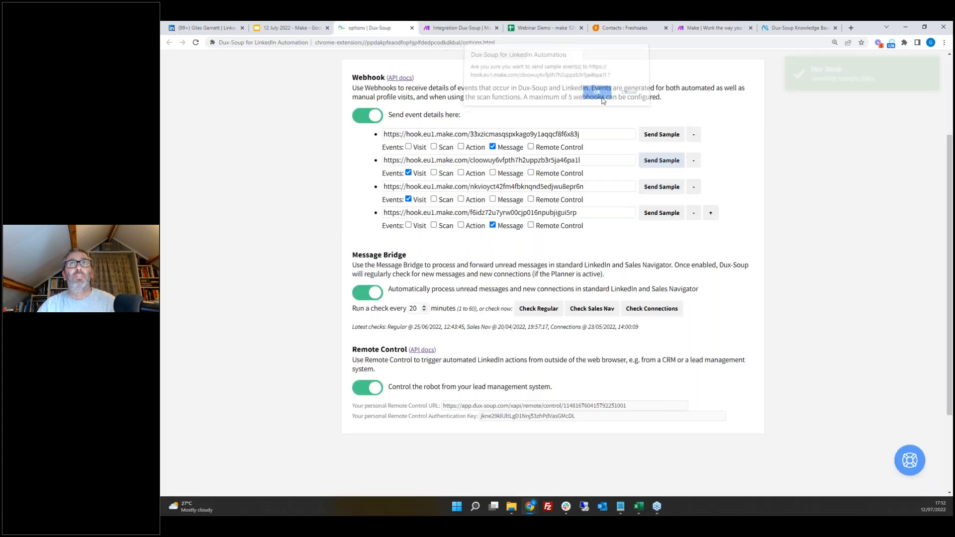
# Step: Inspect the trigger's output bundle, expanding its data collection and visit time
pyautogui.click(463, 30)
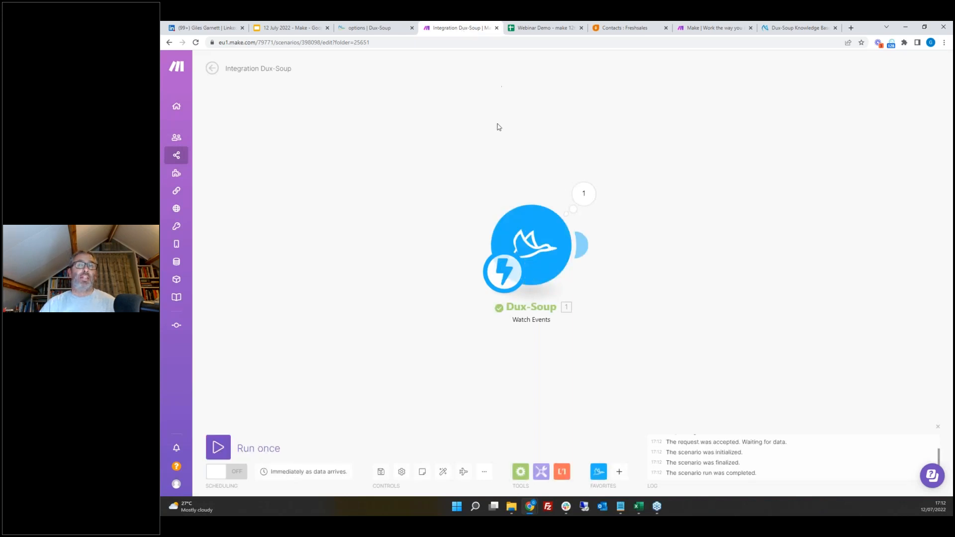
pyautogui.click(591, 194)
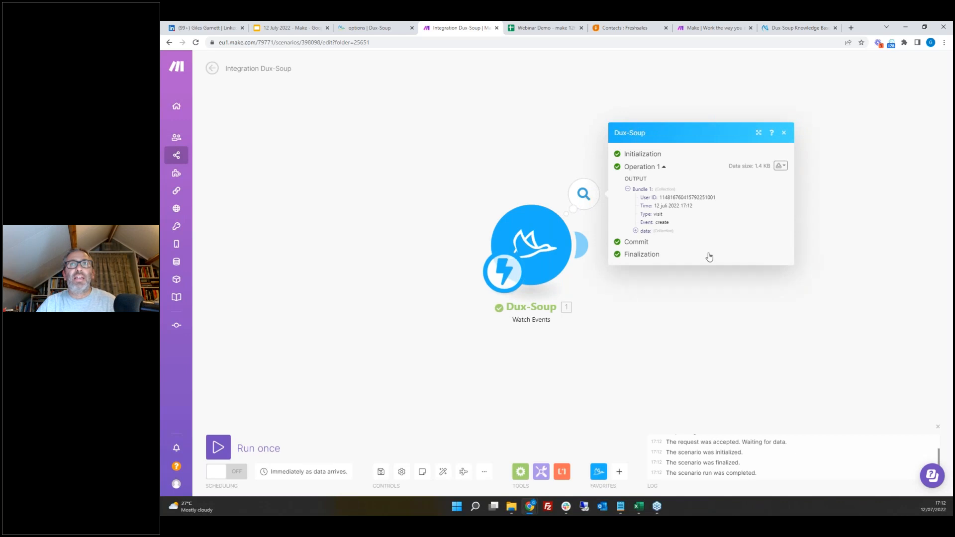
pyautogui.click(636, 231)
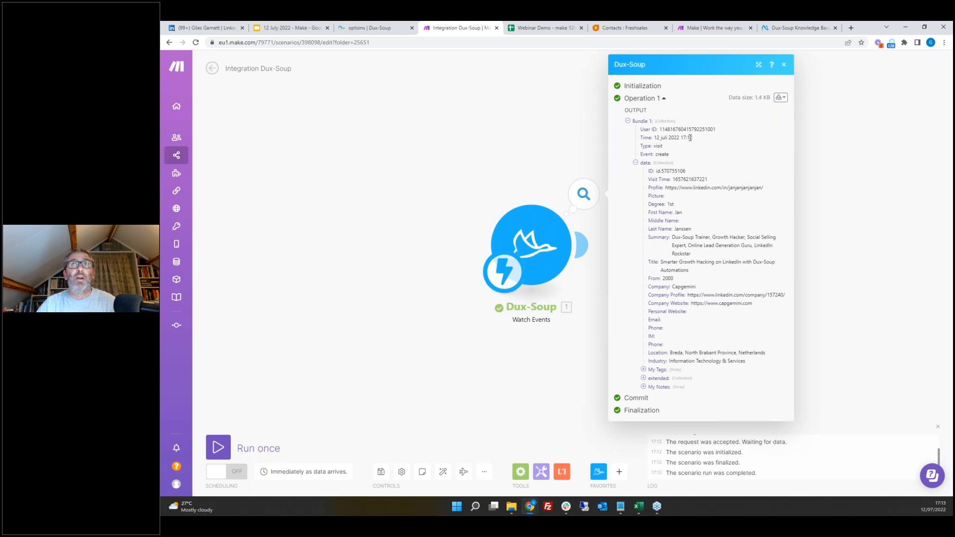
pyautogui.moveTo(692, 138); pyautogui.dragTo(653, 139)
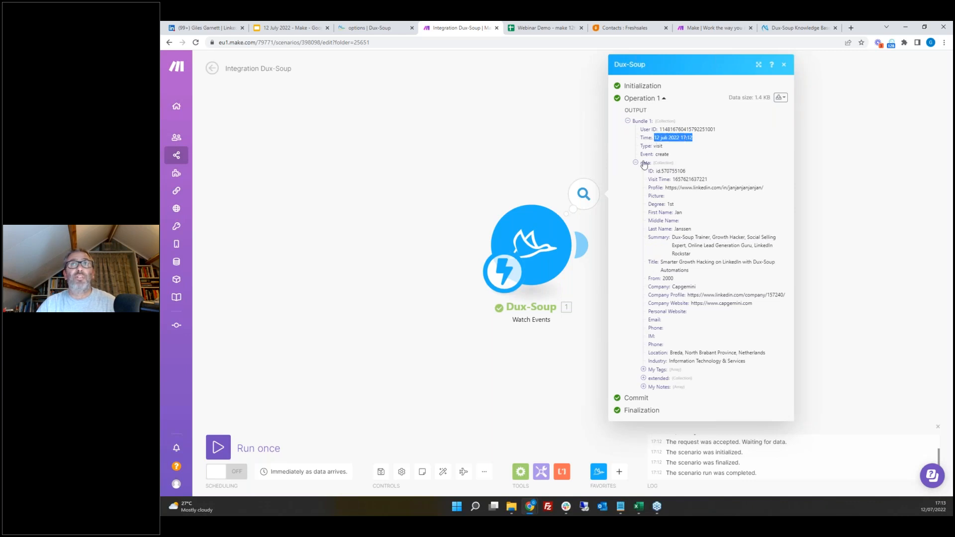
pyautogui.click(635, 163)
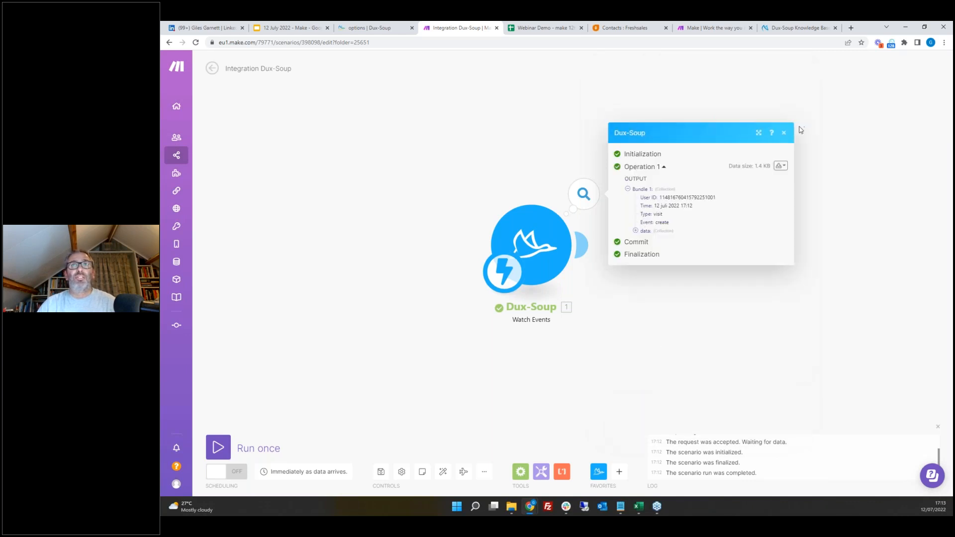
pyautogui.click(785, 133)
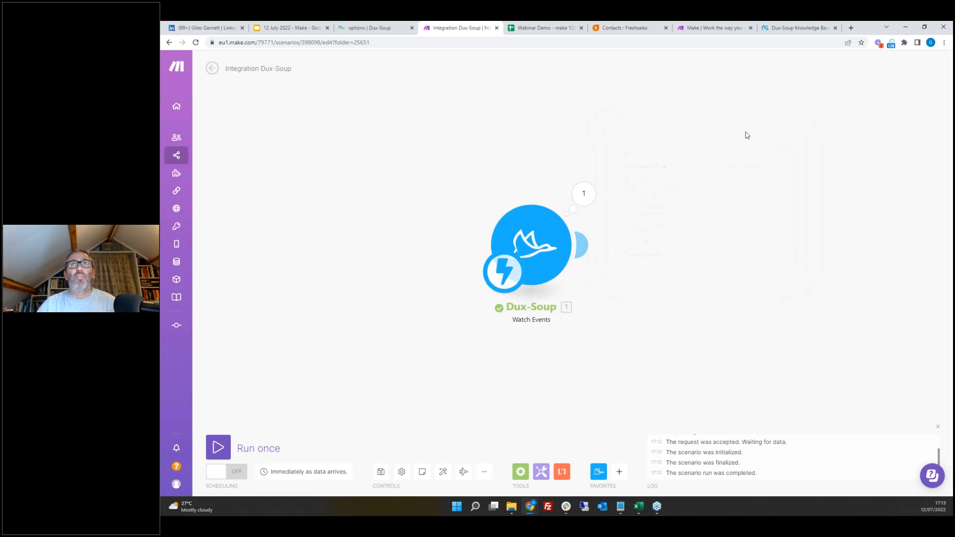
# Step: Add a Google Sheets Add a Row module after the Dux-Soup trigger
pyautogui.click(582, 245)
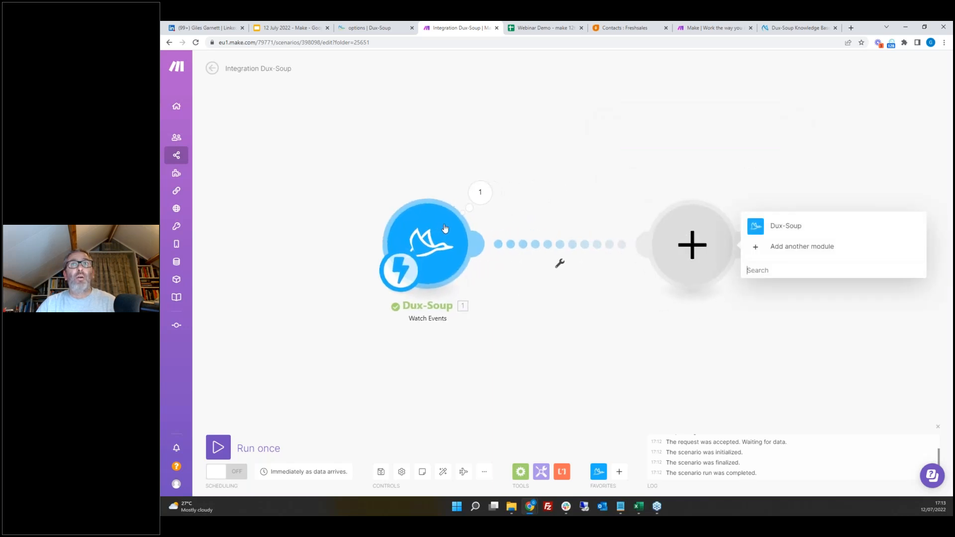
pyautogui.click(782, 248)
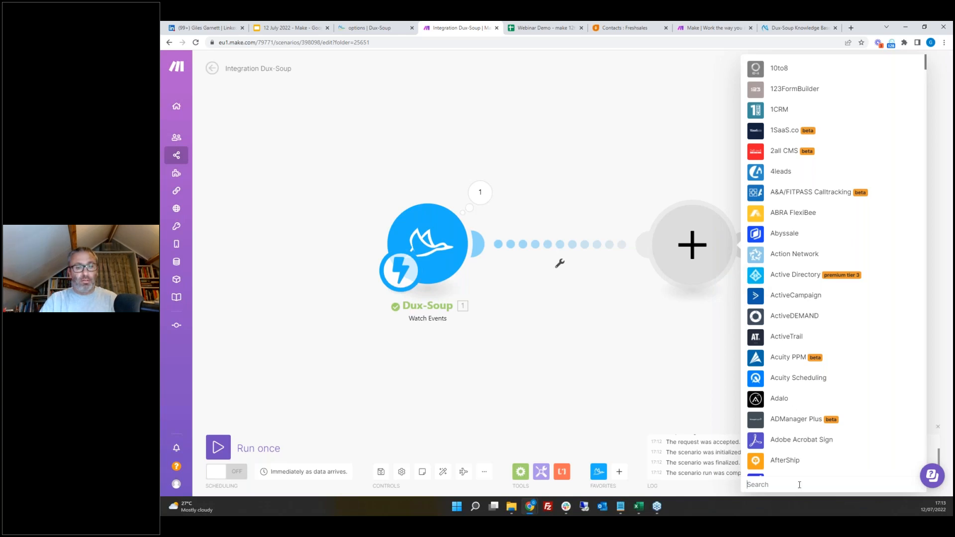
pyautogui.write('sheets')
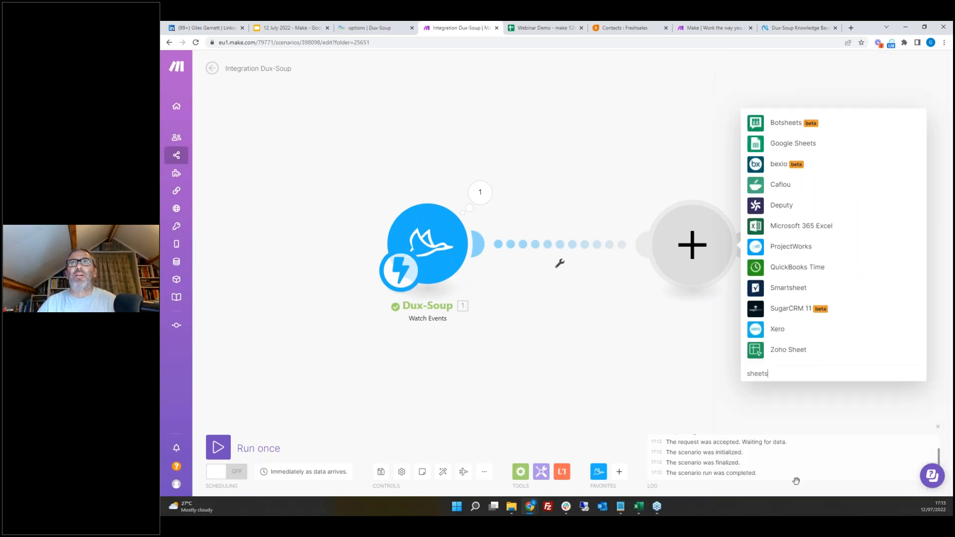
pyautogui.click(780, 143)
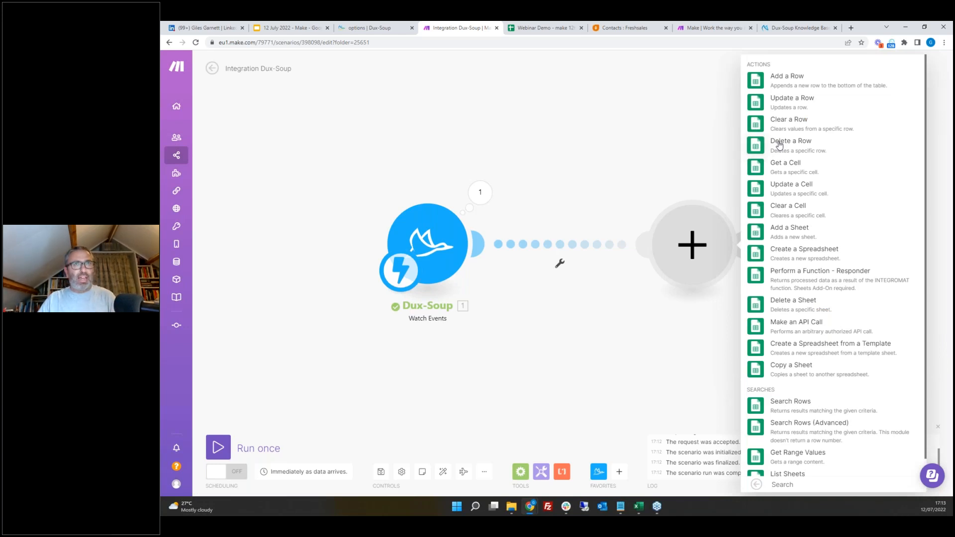
pyautogui.click(793, 85)
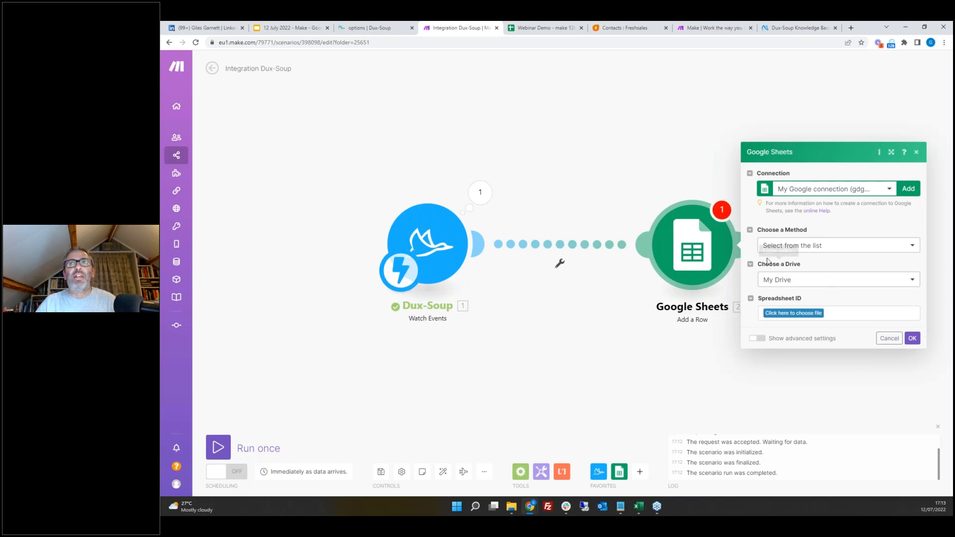
# Step: Choose the spreadsheet Webinar Demo - make 12th July and the sheet Visits
pyautogui.click(798, 313)
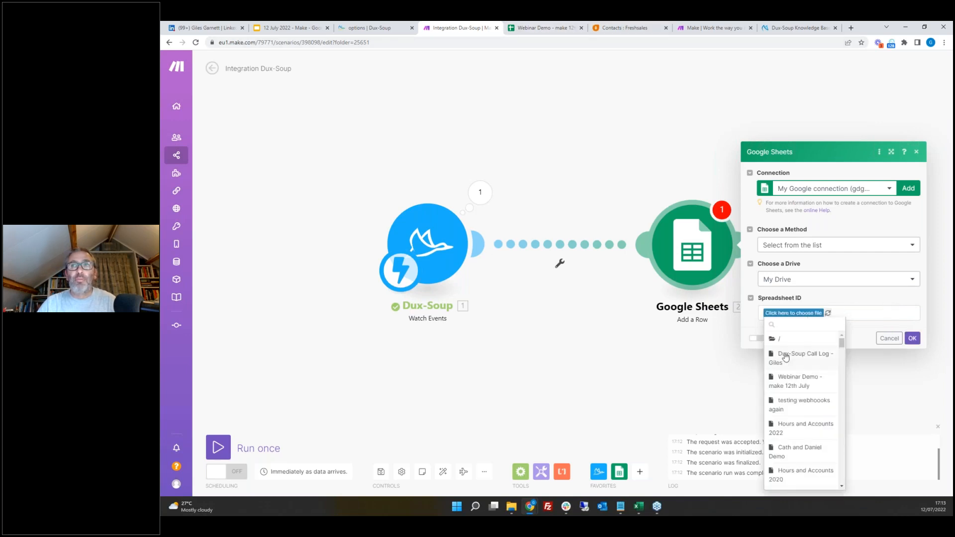
pyautogui.click(793, 383)
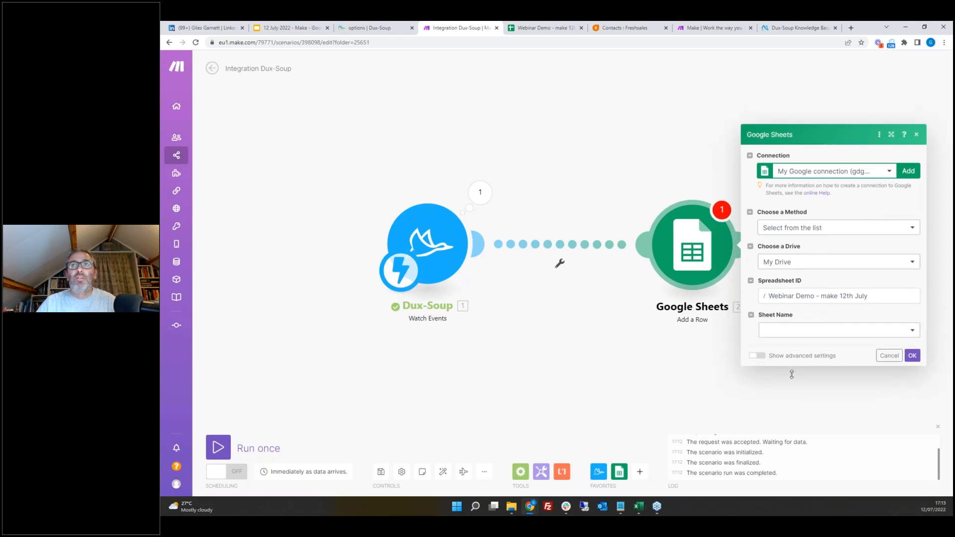
pyautogui.click(785, 333)
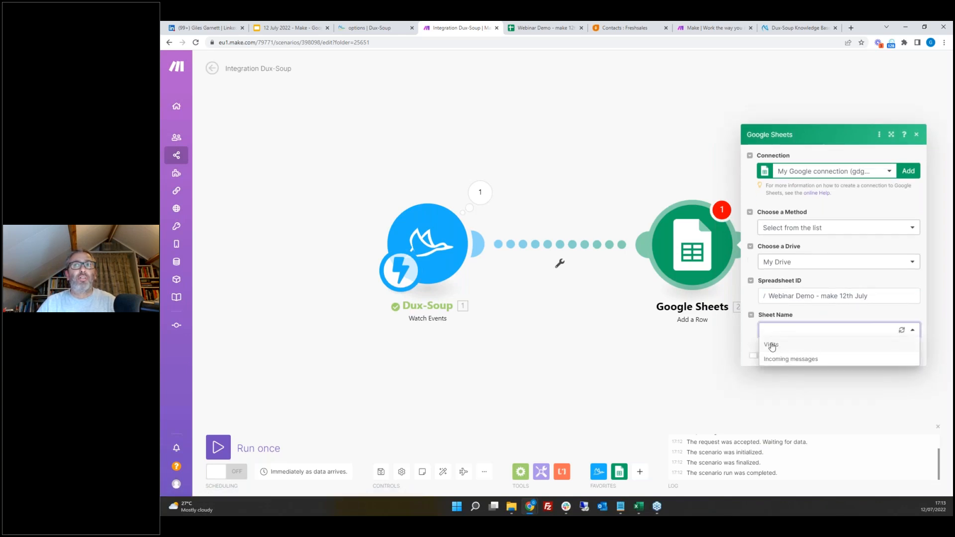
pyautogui.click(771, 343)
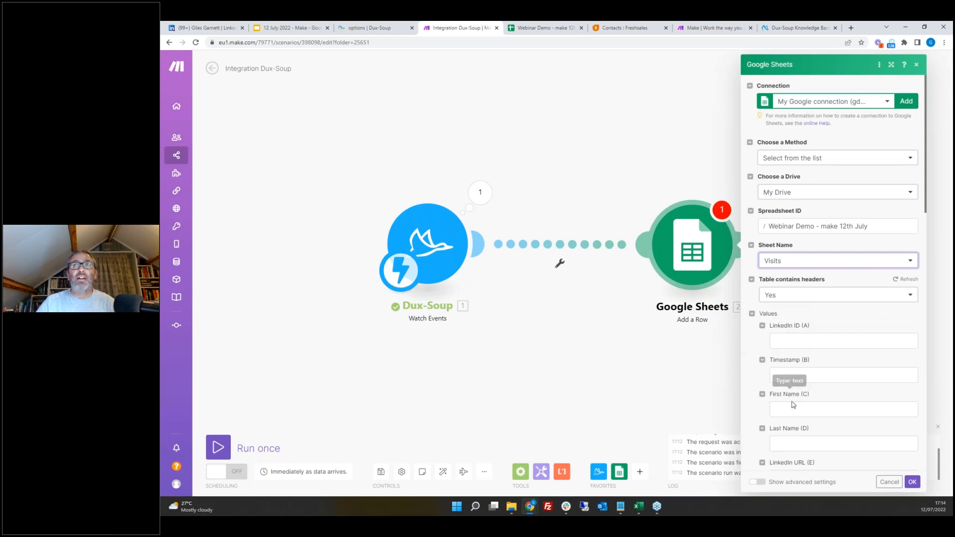
# Step: Map the data ID, Time, First Name and Last Name to the LinkedIn ID, Timestamp, First Name and Last Name columns
pyautogui.scroll(-3, 913, 240)
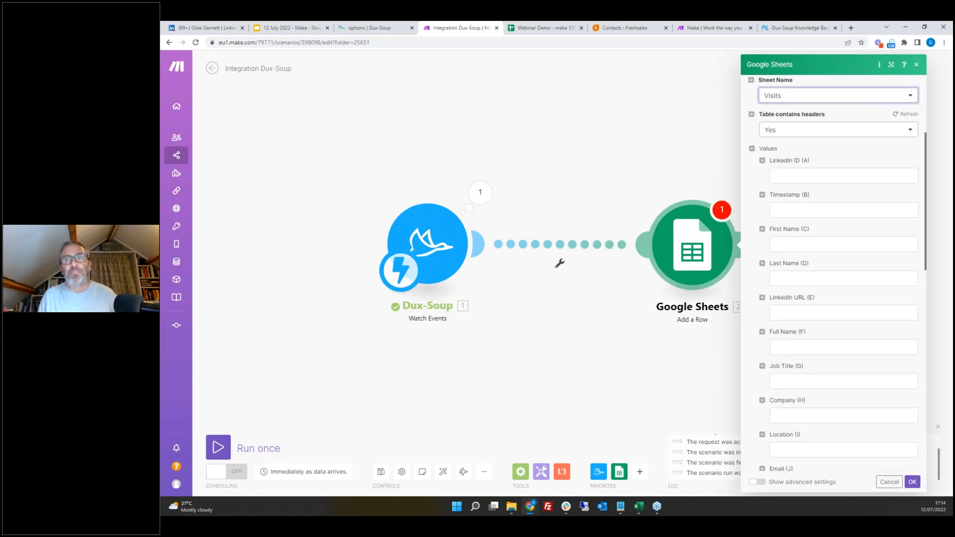
pyautogui.click(795, 177)
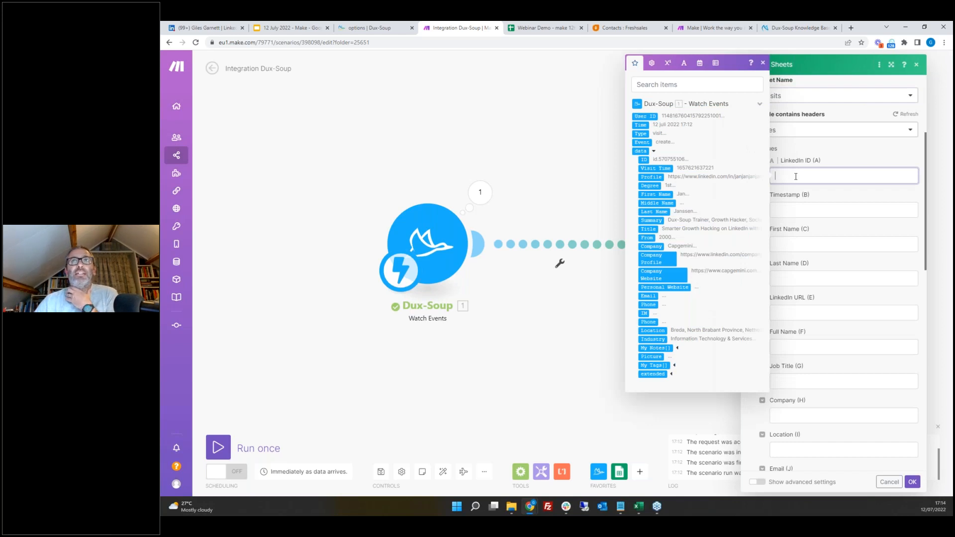
pyautogui.click(642, 159)
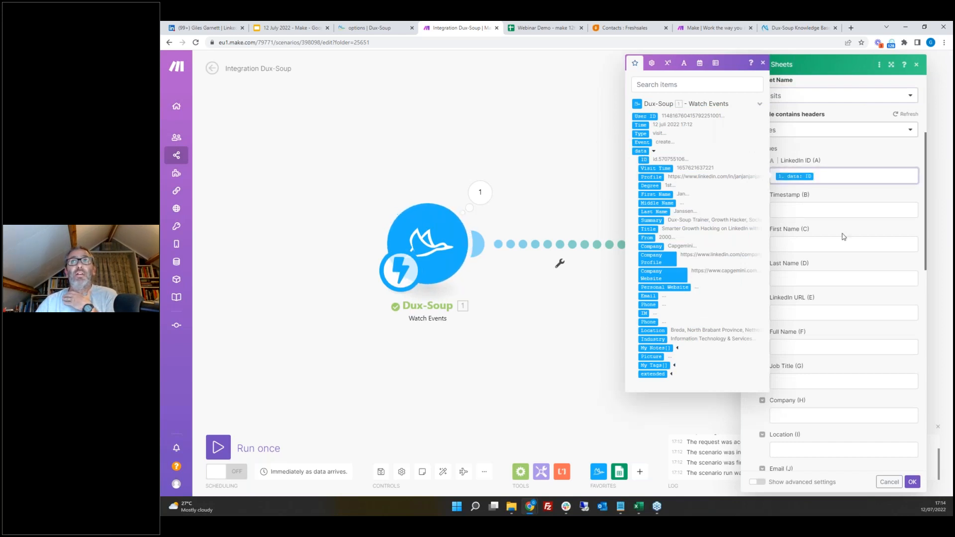
pyautogui.click(817, 211)
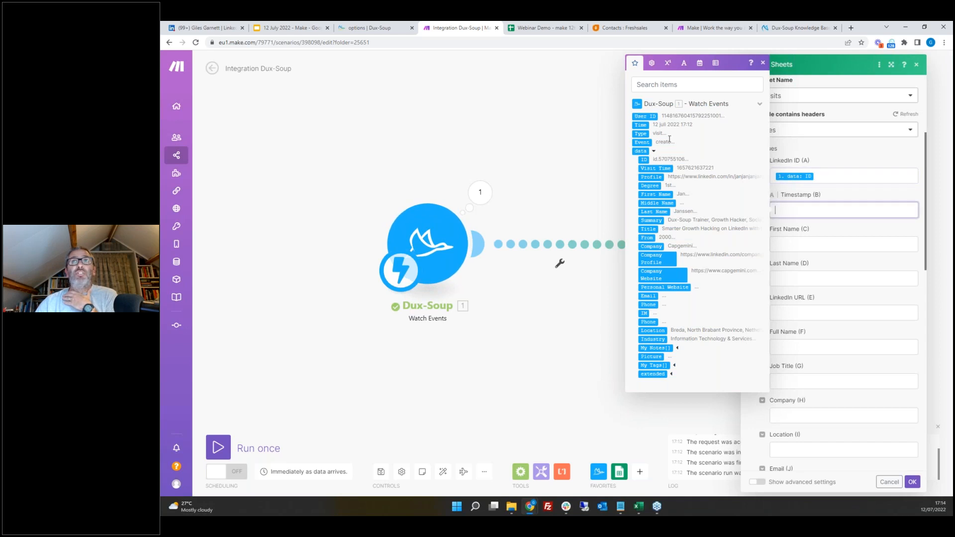
pyautogui.click(640, 125)
pyautogui.click(809, 245)
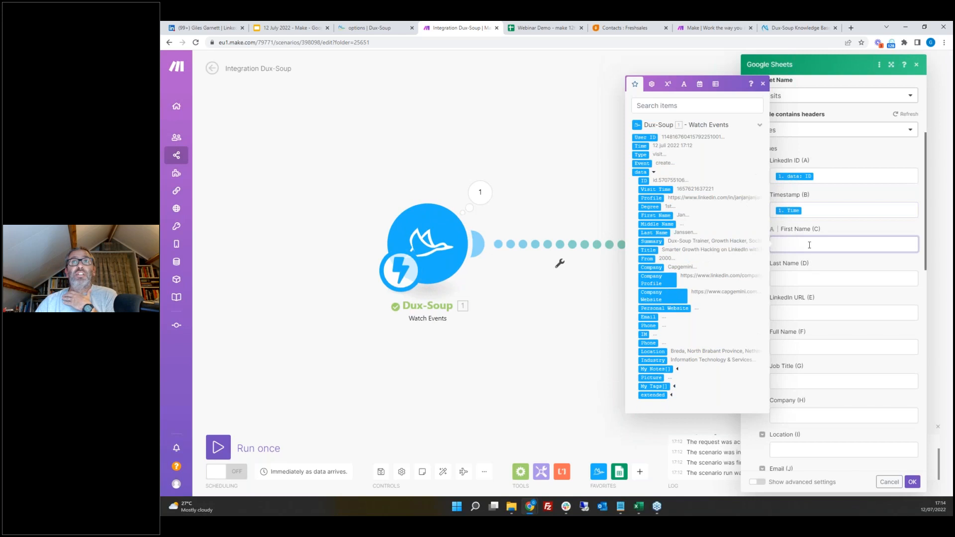
pyautogui.click(659, 217)
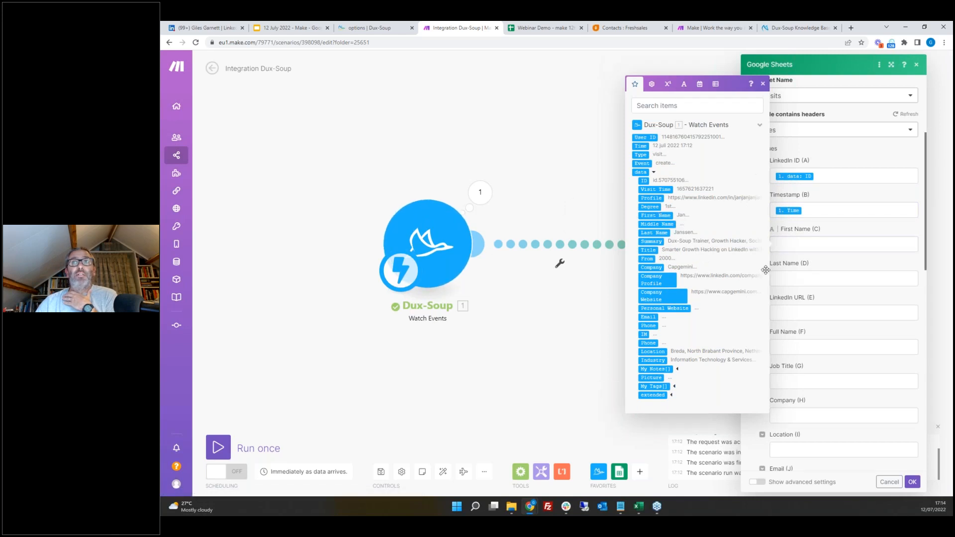
pyautogui.click(793, 277)
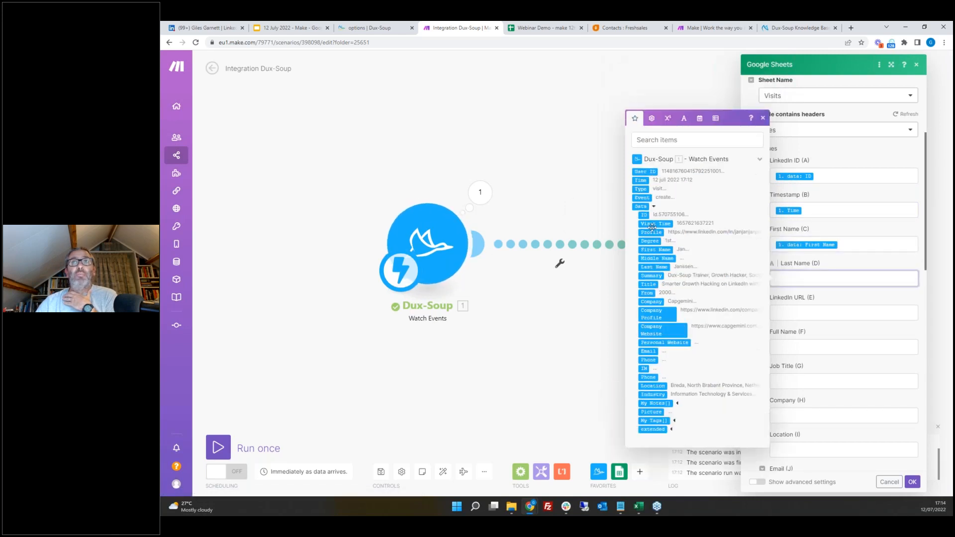
pyautogui.click(656, 267)
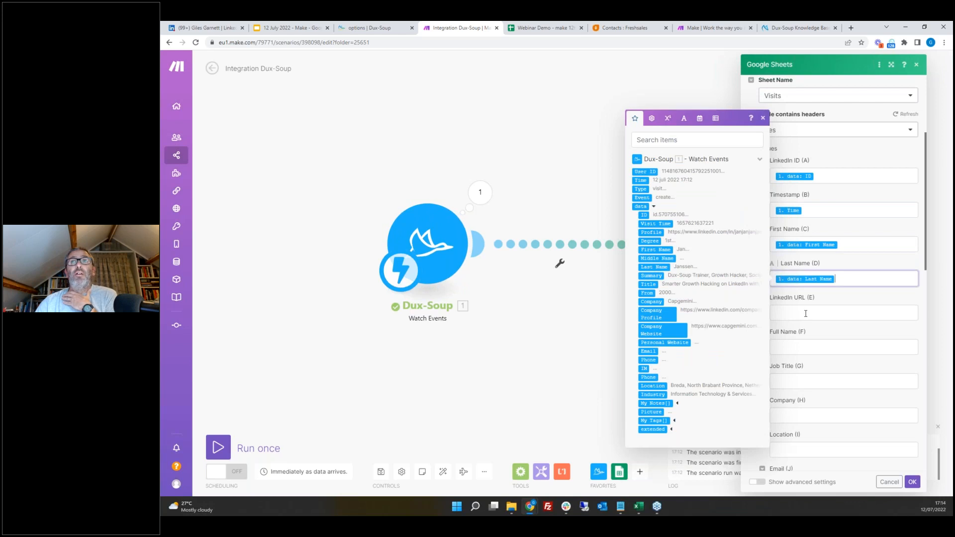
# Step: Map Profile to LinkedIn URL, First Name plus Last Name to Full Name, and Title to Job Title
pyautogui.click(806, 313)
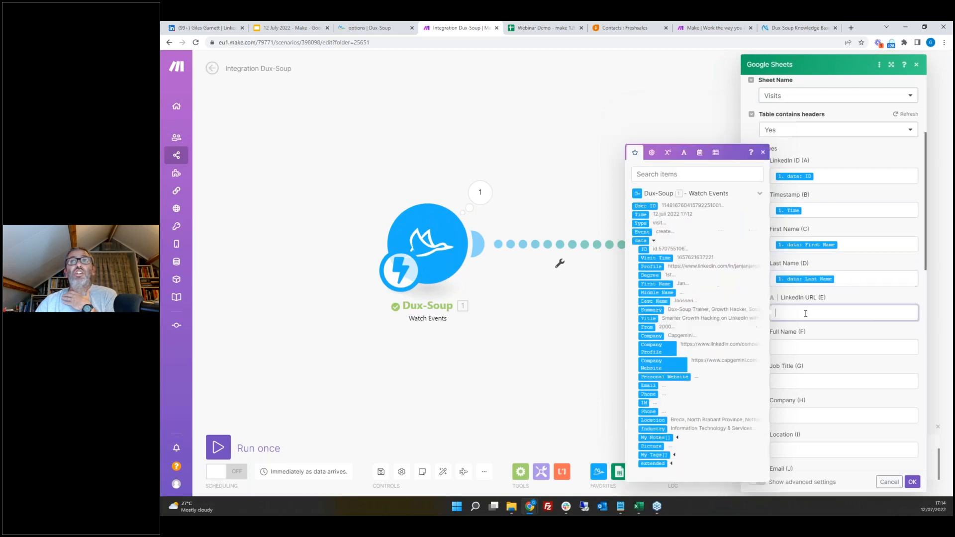
pyautogui.click(652, 267)
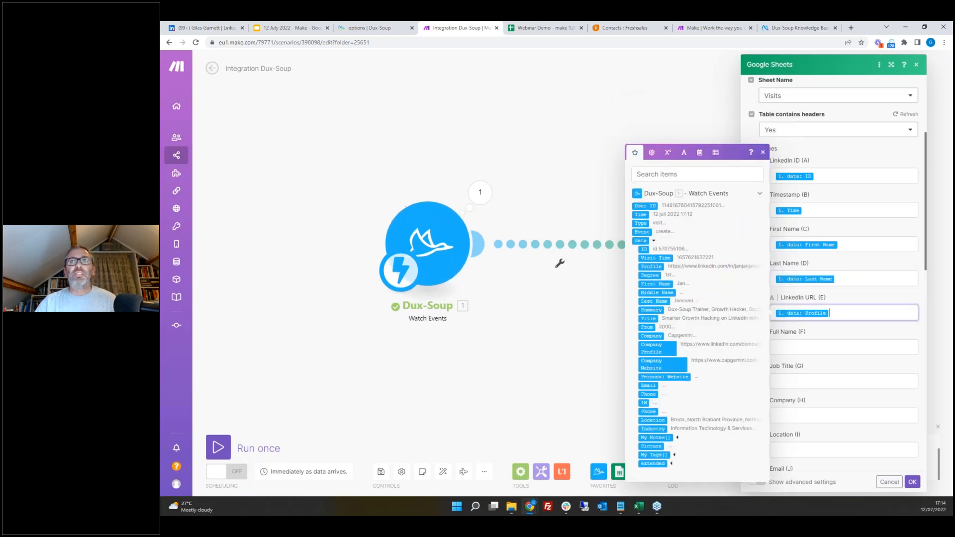
pyautogui.click(801, 349)
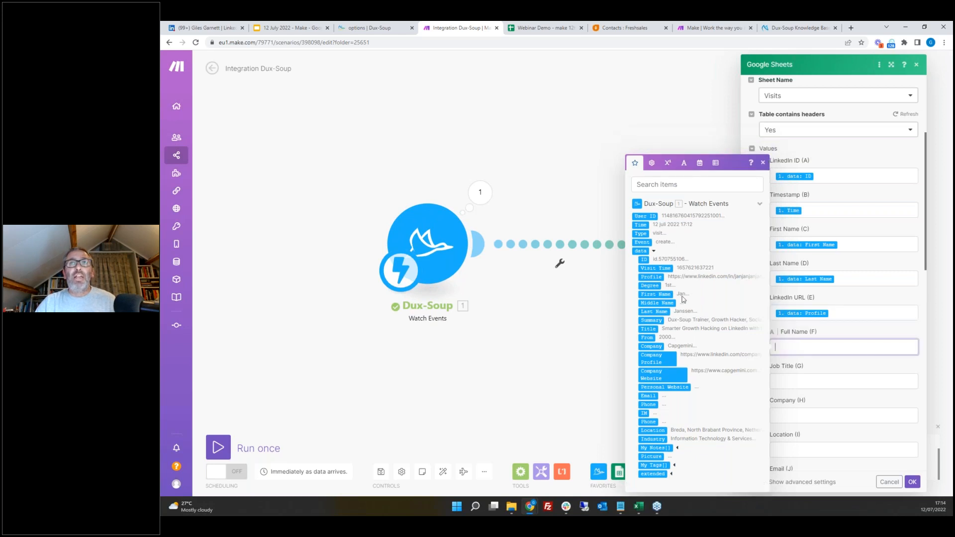
pyautogui.click(660, 295)
pyautogui.click(654, 312)
pyautogui.click(813, 381)
pyautogui.click(649, 329)
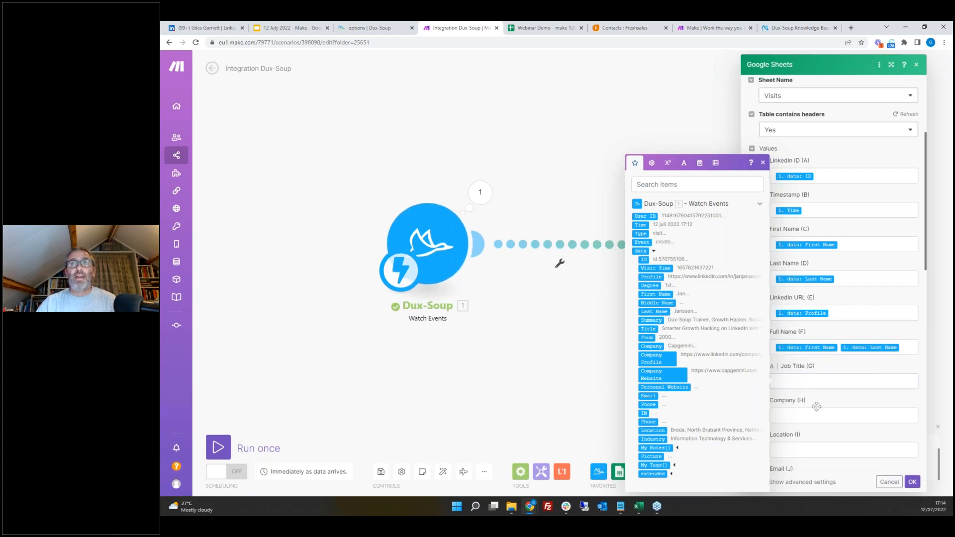
# Step: Map Company, Location and Email to the Company, Location and Email columns, and confirm the Google Sheets module settings
pyautogui.click(818, 415)
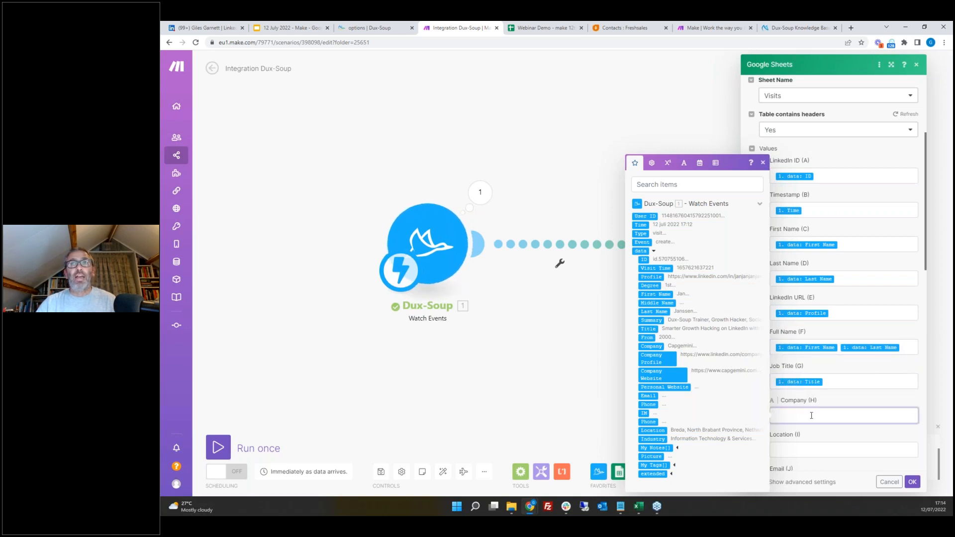
pyautogui.click(652, 345)
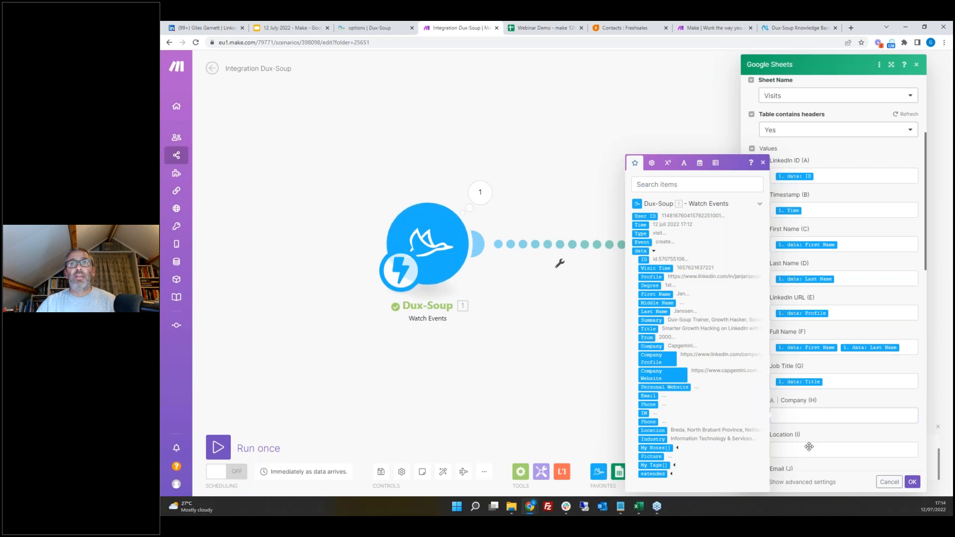
pyautogui.click(840, 449)
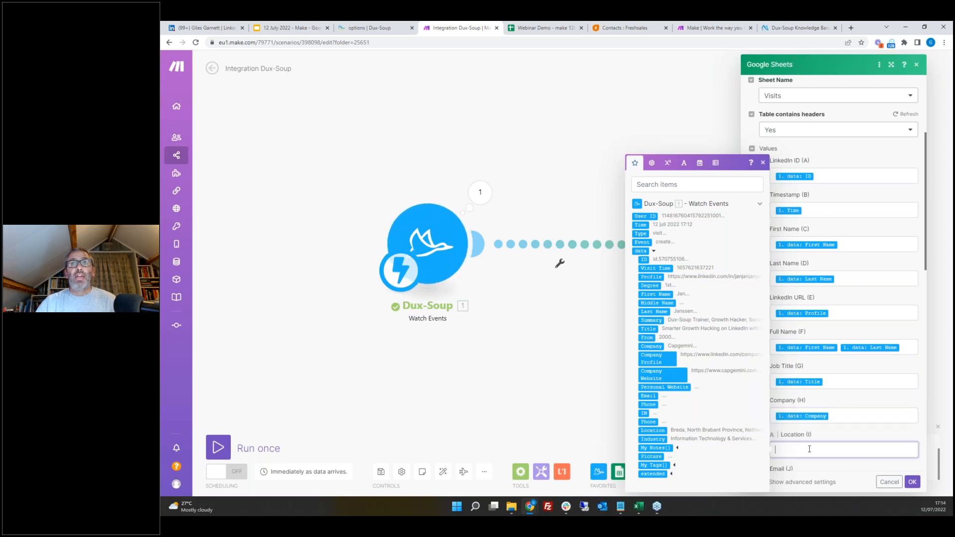
pyautogui.click(656, 431)
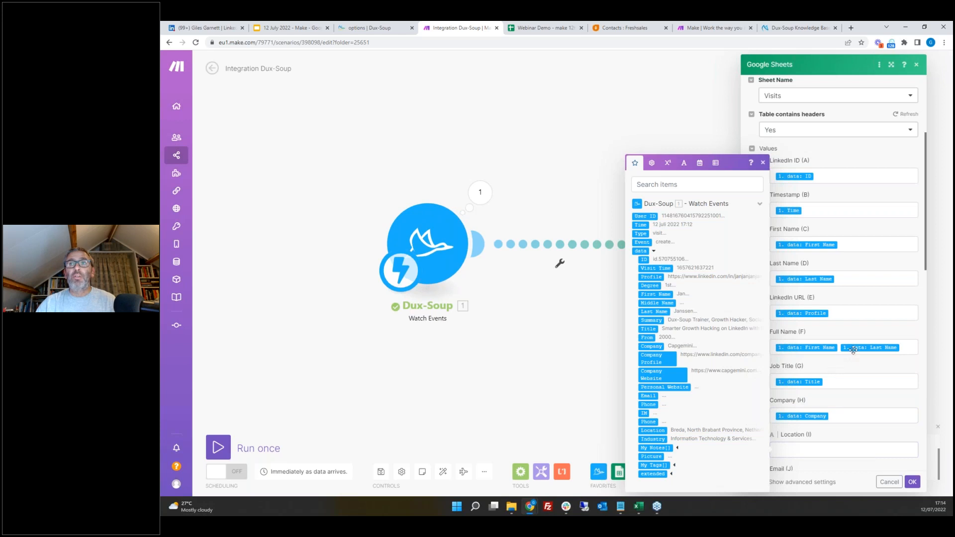
pyautogui.scroll(-5, 812, 247)
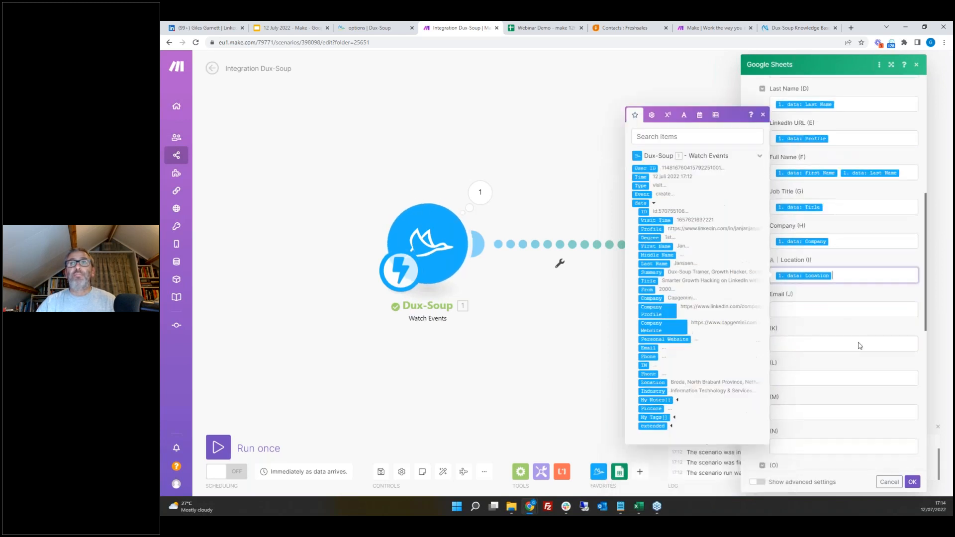
pyautogui.click(810, 238)
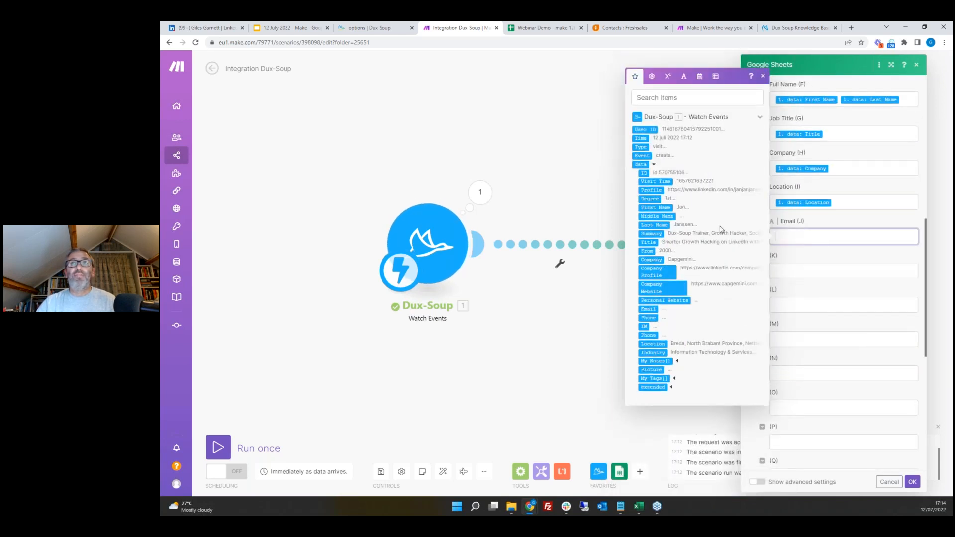
pyautogui.click(647, 309)
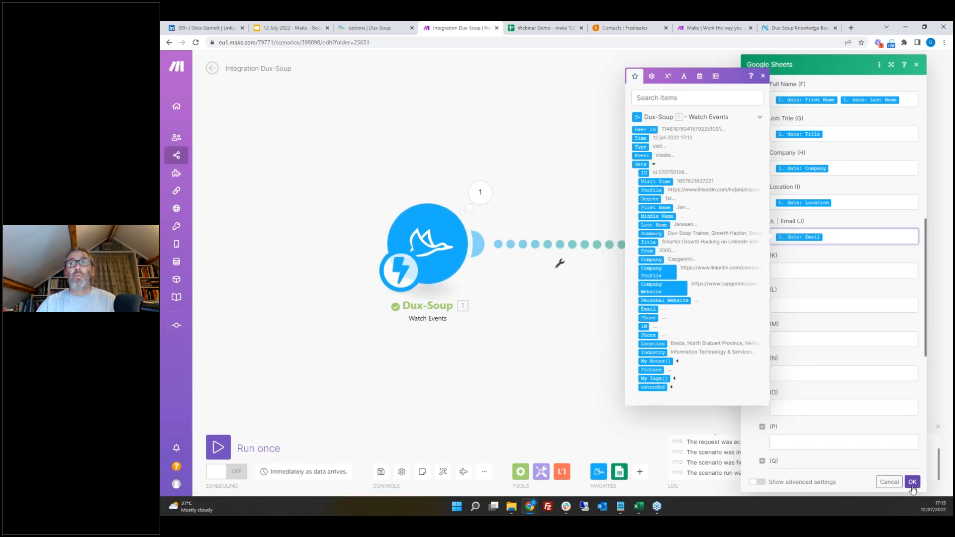
pyautogui.click(912, 485)
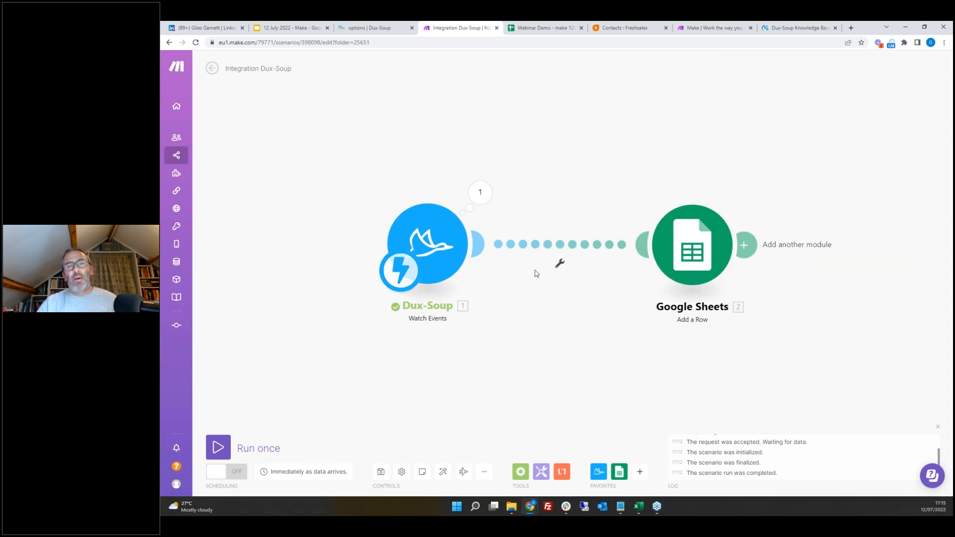
# Step: Add a filter labelled email filter on the link, passing only bundles whose data Email contains @
pyautogui.click(560, 266)
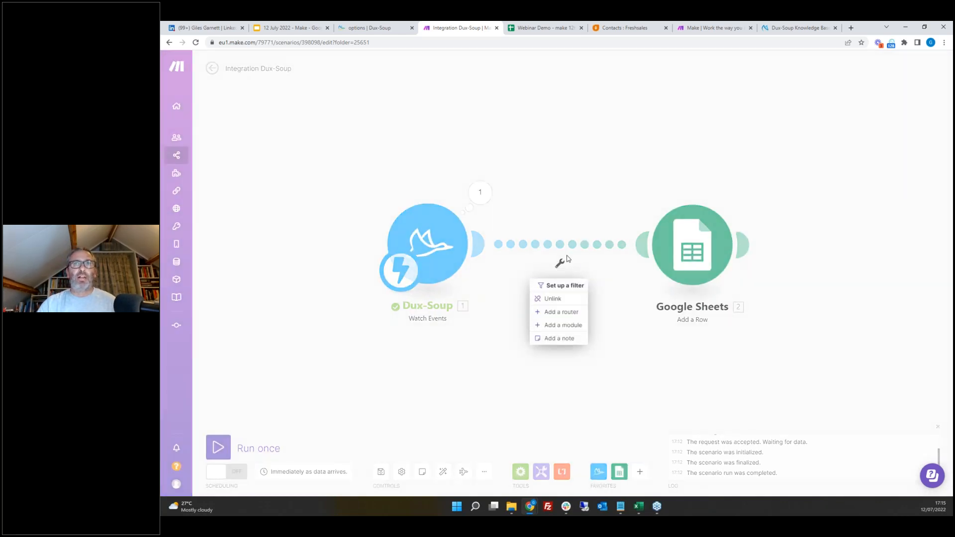
pyautogui.click(561, 287)
pyautogui.click(643, 209)
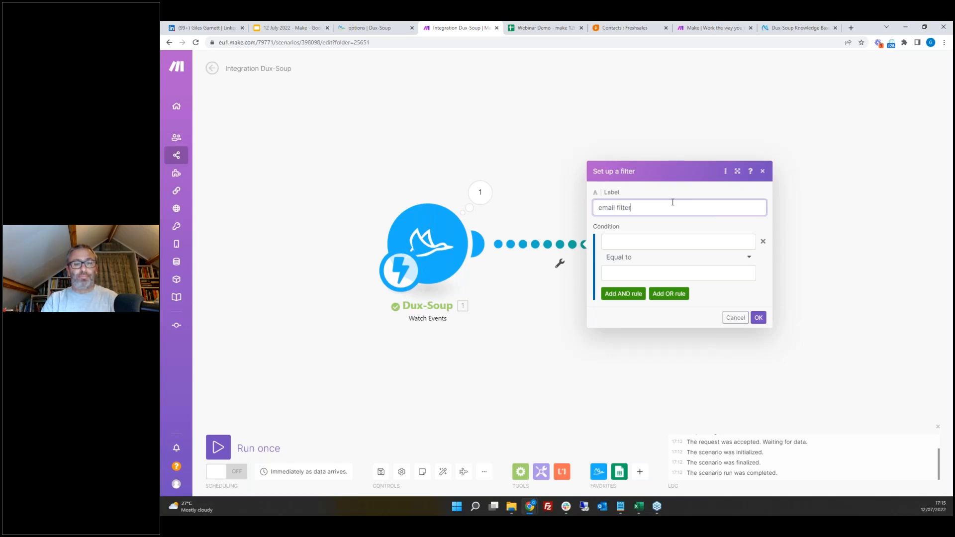
pyautogui.click(653, 239)
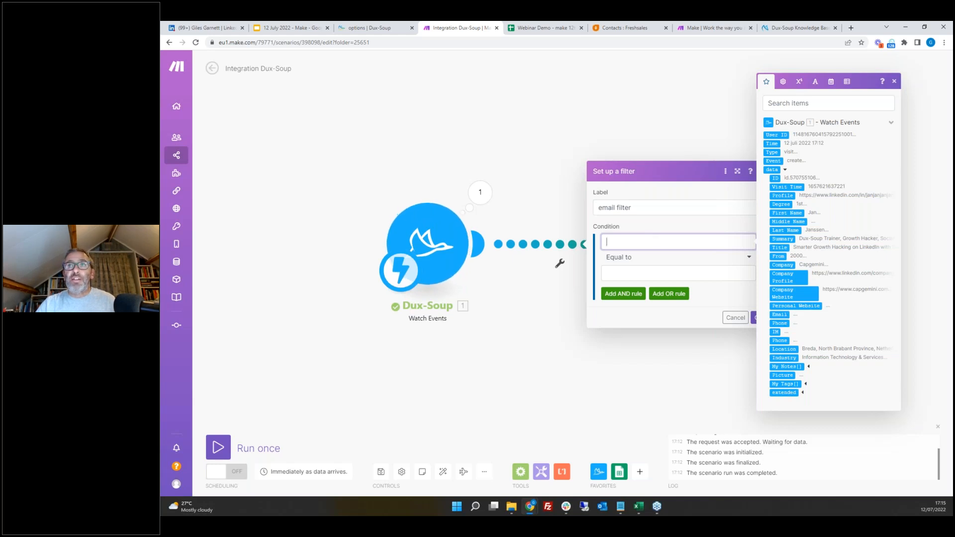
pyautogui.click(780, 315)
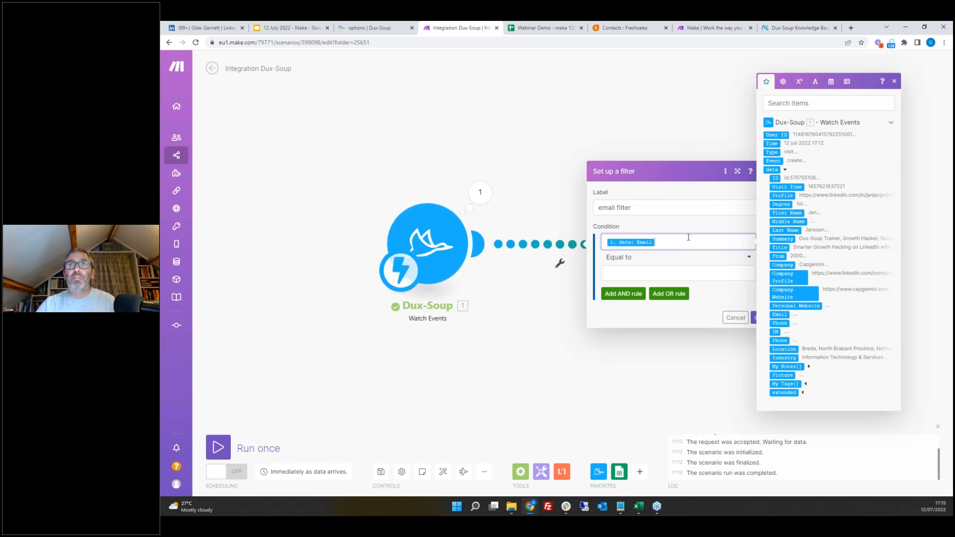
pyautogui.click(631, 258)
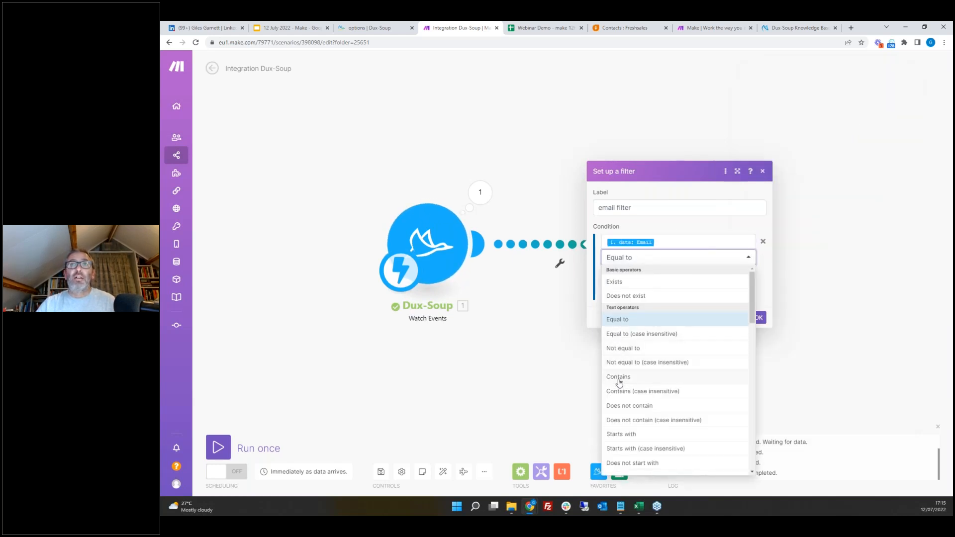
pyautogui.click(619, 378)
pyautogui.click(627, 274)
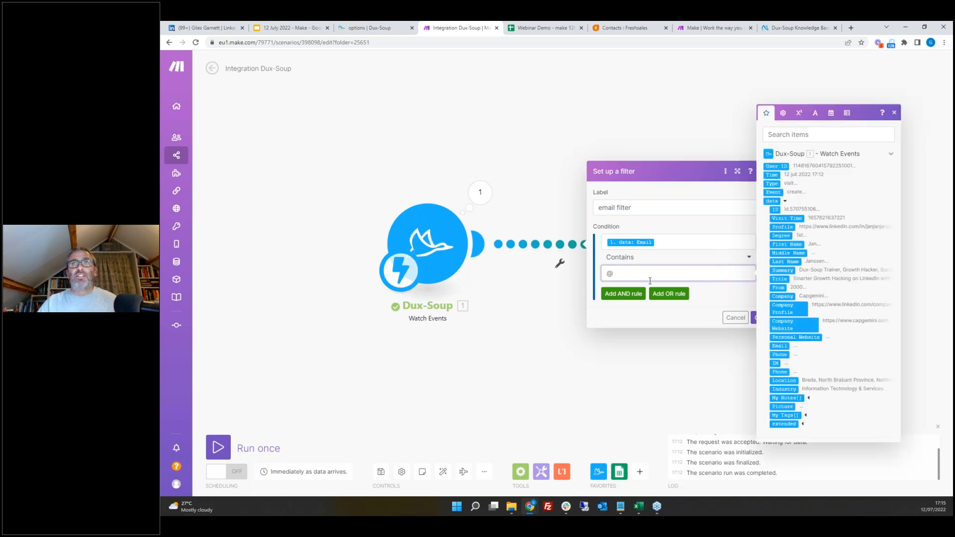
pyautogui.click(758, 317)
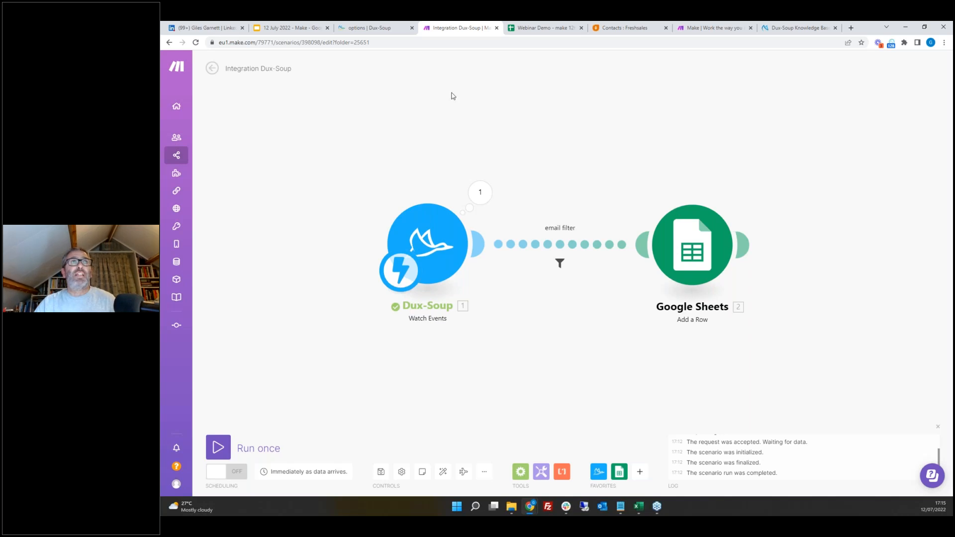
# Step: Rename the scenario to Webinar demo visits to sheets
pyautogui.click(230, 68)
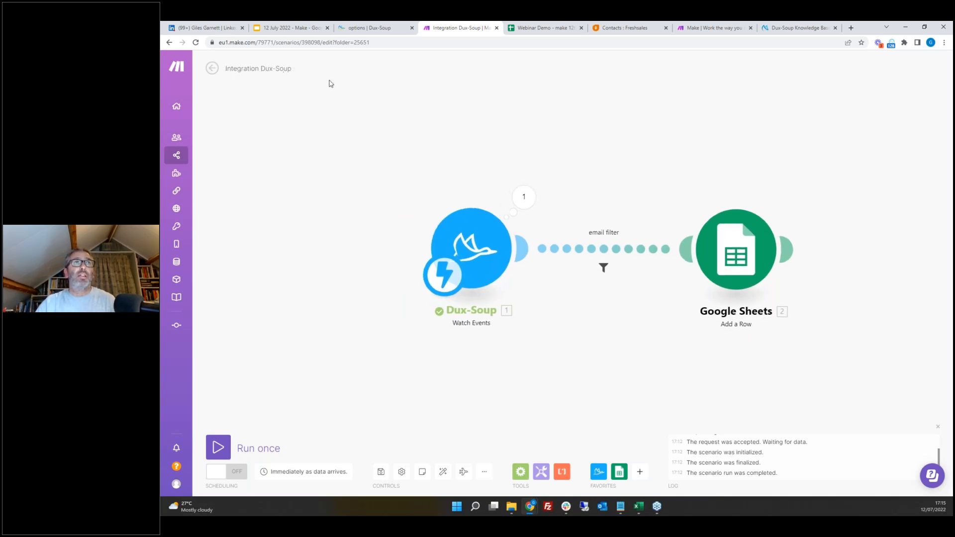
pyautogui.press('BackSpace')
pyautogui.press('BackSpace')
pyautogui.press('BackSpace')
pyautogui.press('BackSpace')
pyautogui.press('BackSpace')
pyautogui.press('BackSpace')
pyautogui.press('BackSpace')
pyautogui.press('BackSpace')
pyautogui.press('BackSpace')
pyautogui.press('BackSpace')
pyautogui.press('BackSpace')
pyautogui.press('BackSpace')
pyautogui.press('BackSpace')
pyautogui.press('BackSpace')
pyautogui.press('BackSpace')
pyautogui.write('Webinar demo')
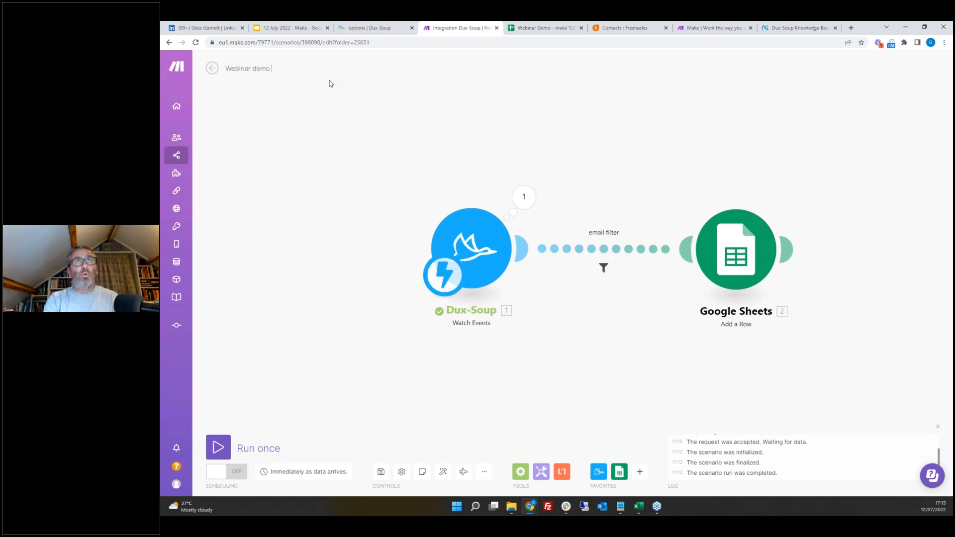
pyautogui.write(' visits to')
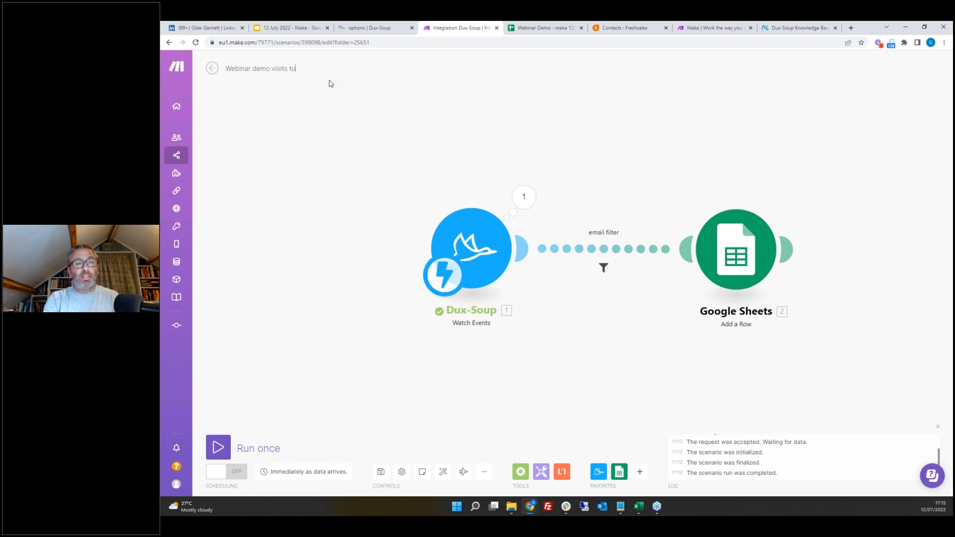
pyautogui.write(' sheets')
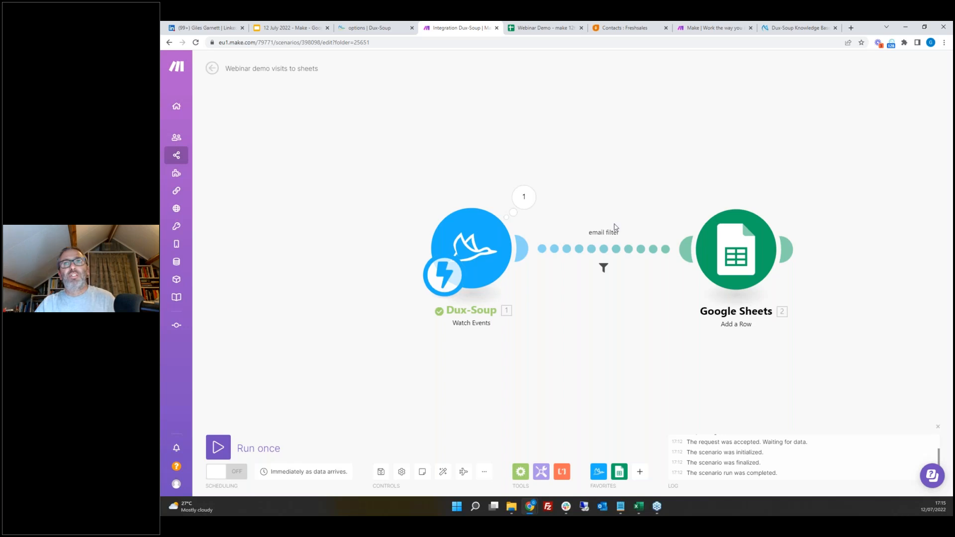
# Step: Save the scenario and switch its scheduling on, deleting the unprocessed records in the queue
pyautogui.click(382, 473)
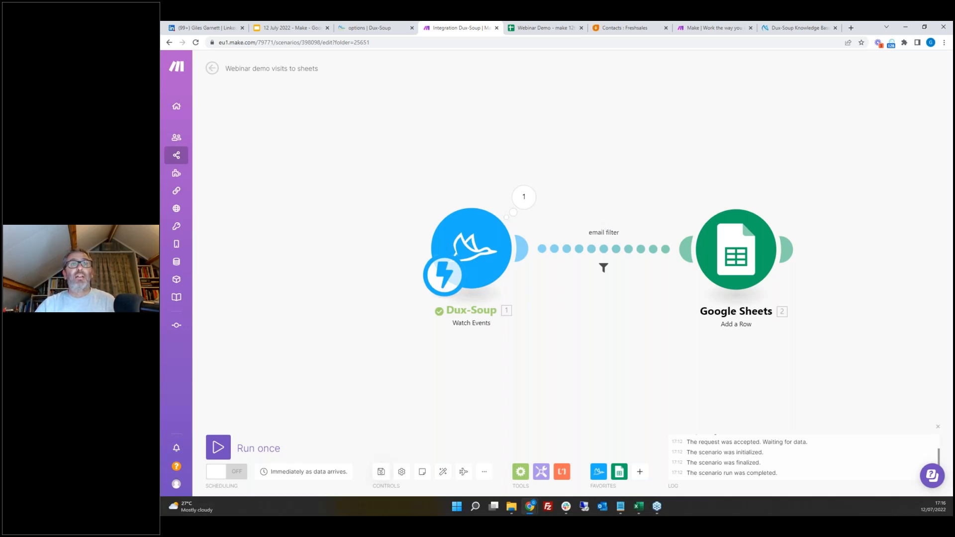
pyautogui.click(237, 473)
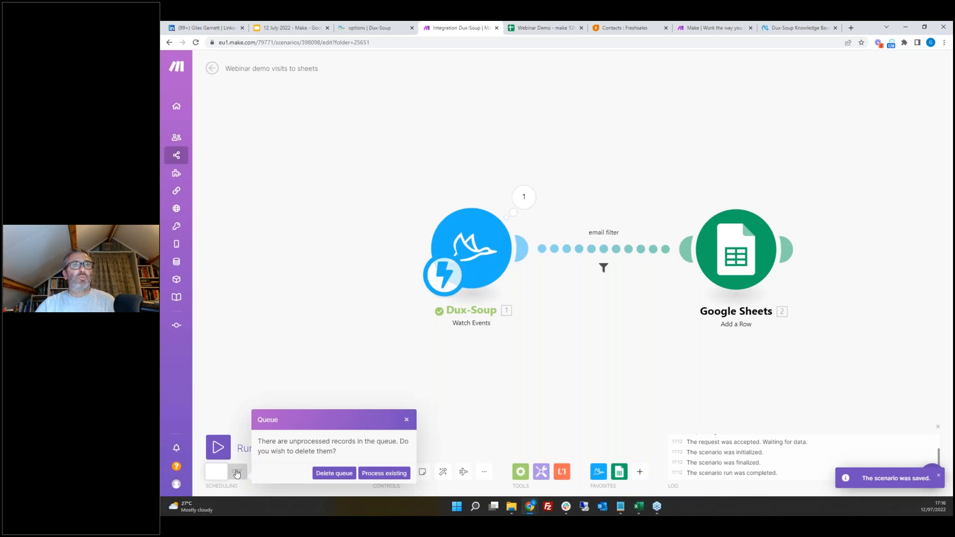
pyautogui.click(334, 473)
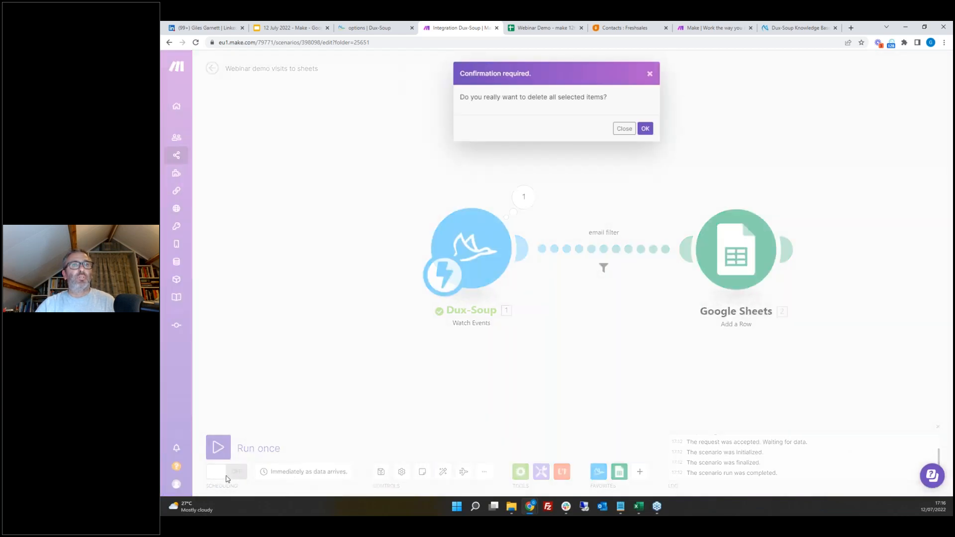
pyautogui.click(645, 128)
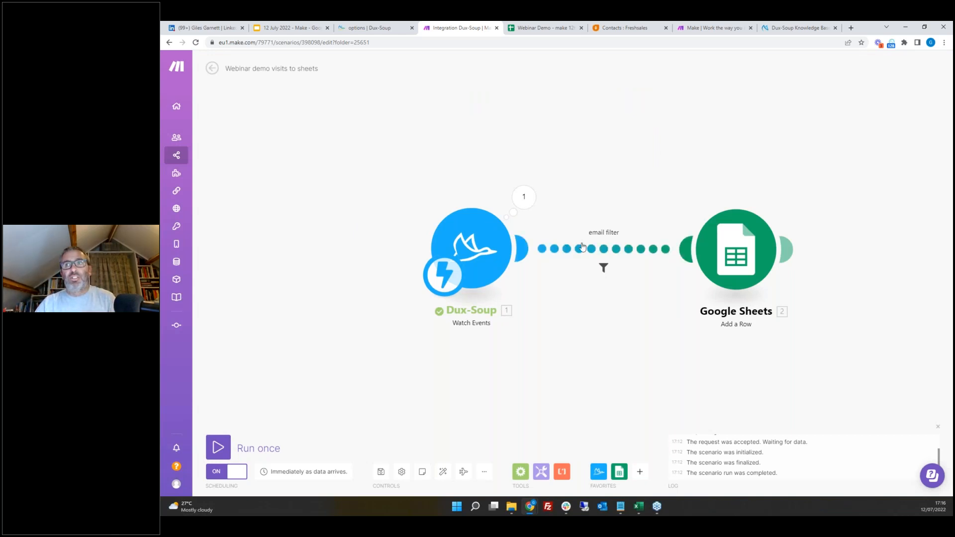
# Step: Add an AND rule to the email filter requiring Event to equal update, then save the scenario
pyautogui.click(550, 32)
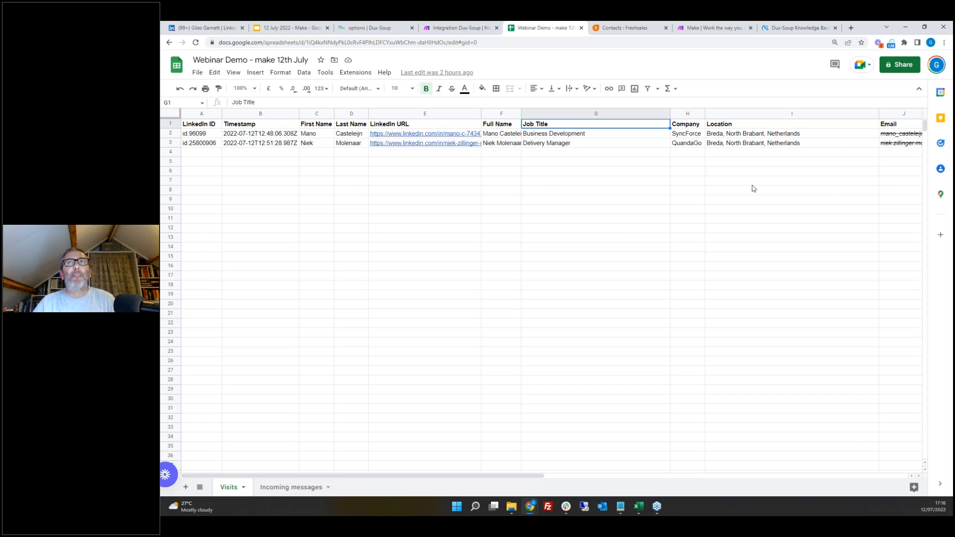
pyautogui.click(454, 28)
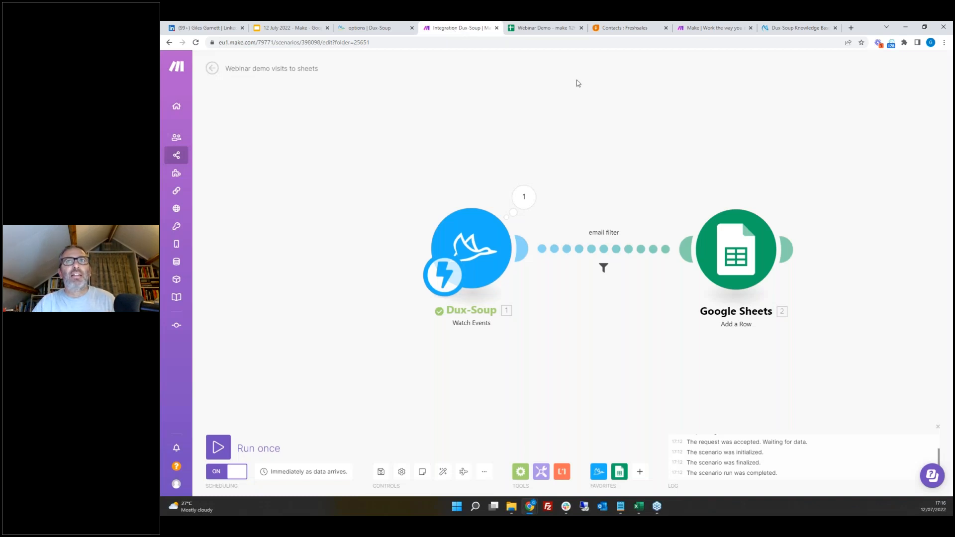
pyautogui.click(606, 242)
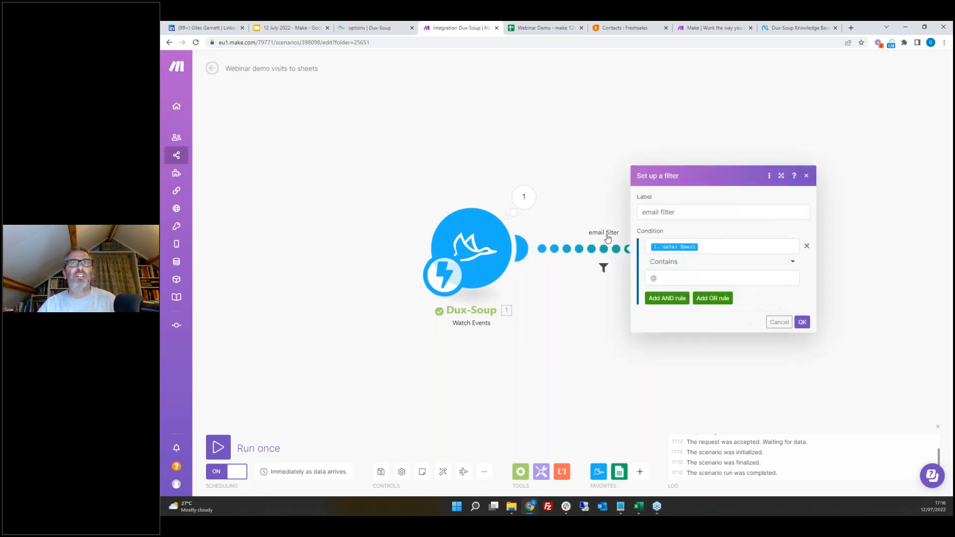
pyautogui.click(667, 299)
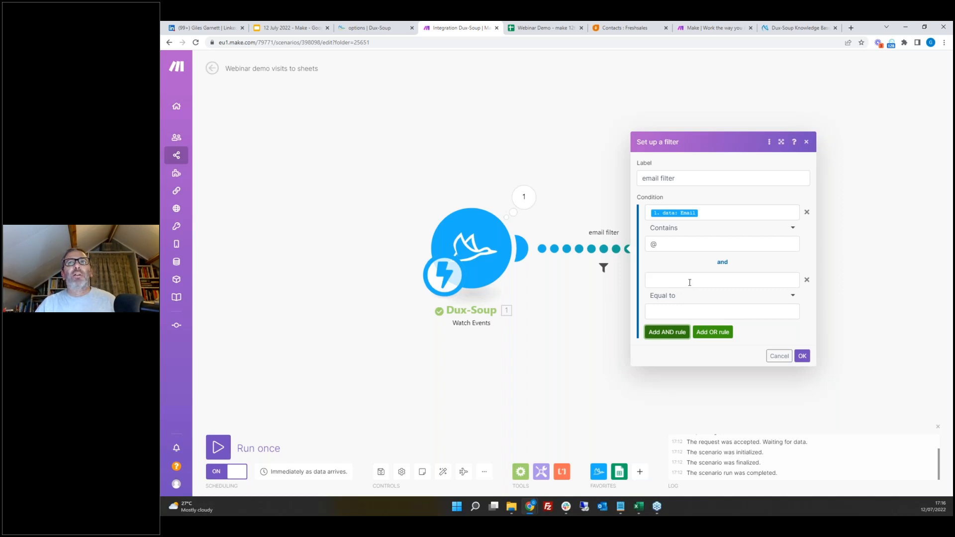
pyautogui.click(690, 282)
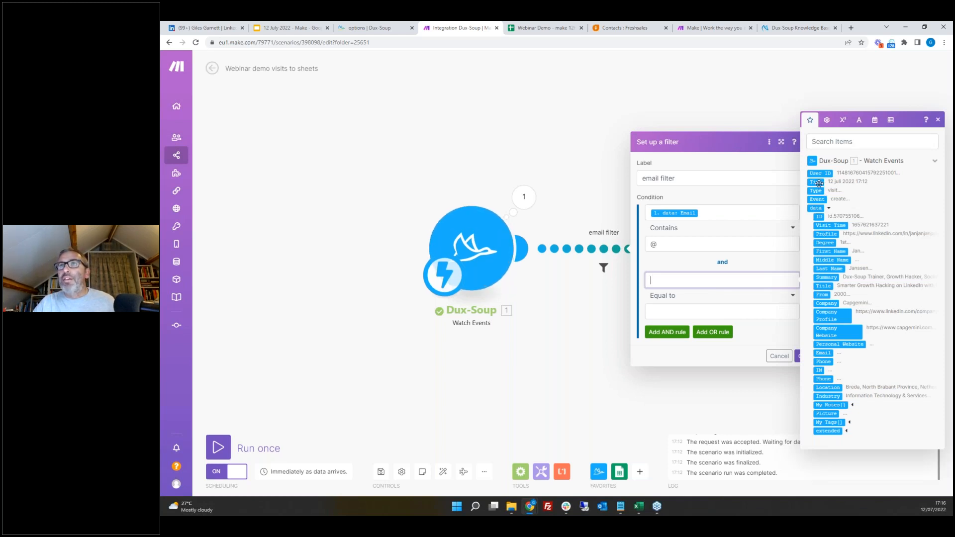
pyautogui.click(817, 199)
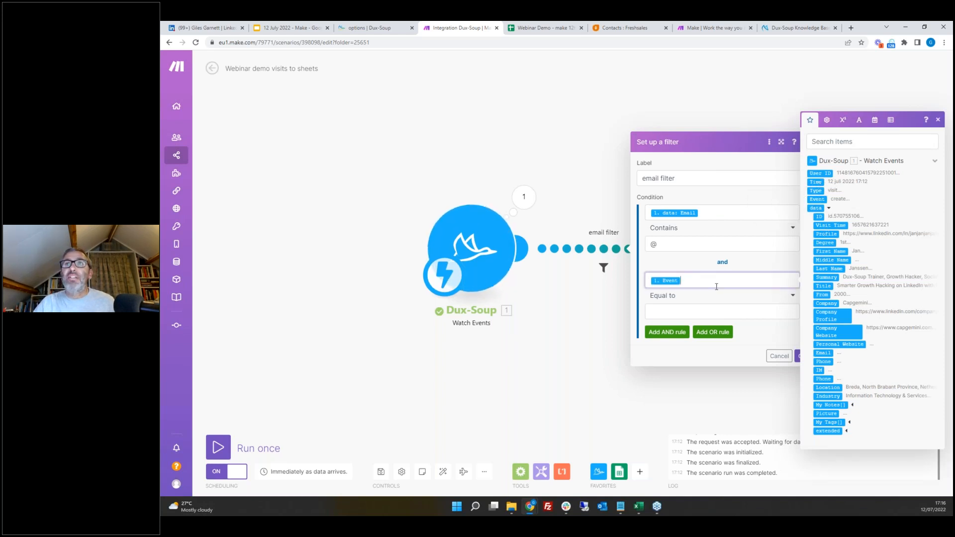
pyautogui.click(722, 312)
pyautogui.write('update')
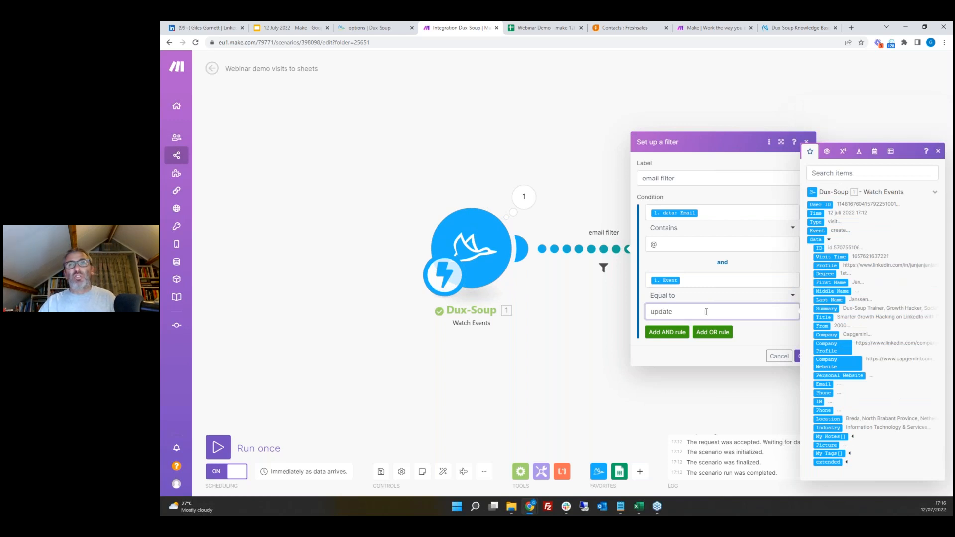
pyautogui.click(799, 357)
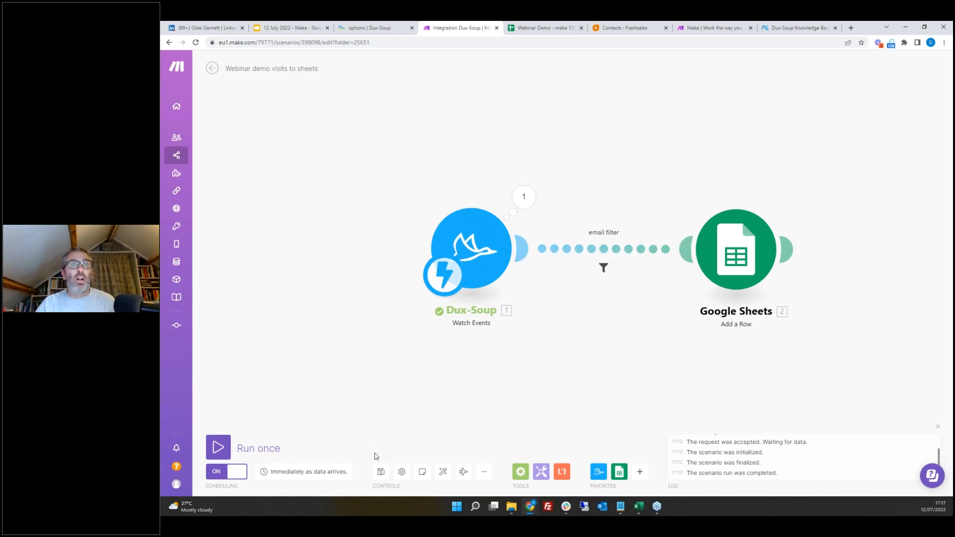
pyautogui.click(382, 473)
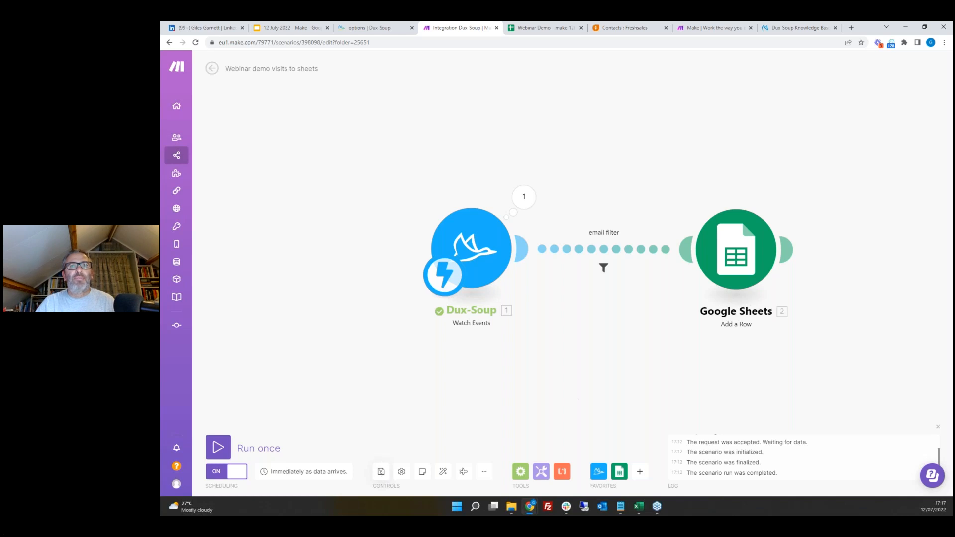
# Step: On LinkedIn, search people for product manager and filter the results to 1st-degree connections
pyautogui.click(207, 28)
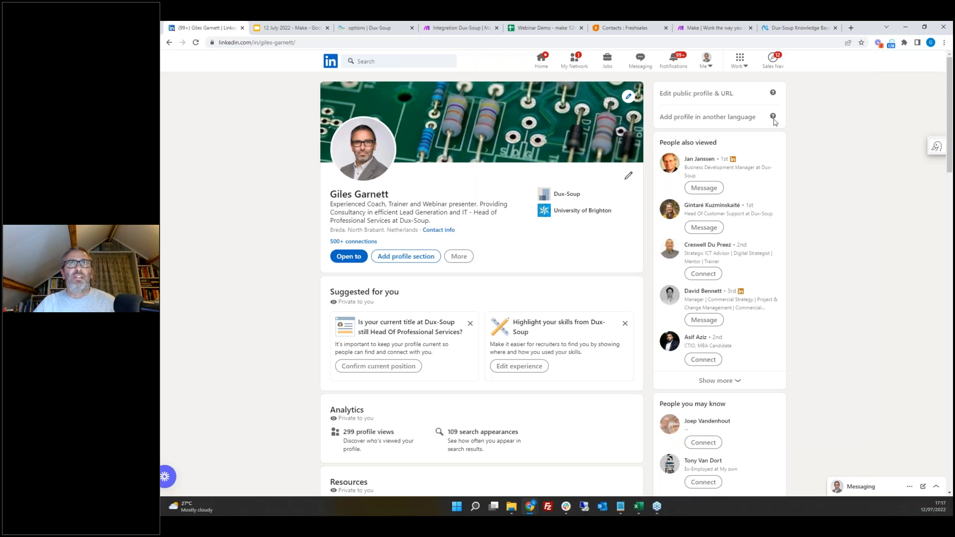
pyautogui.moveTo(773, 120)
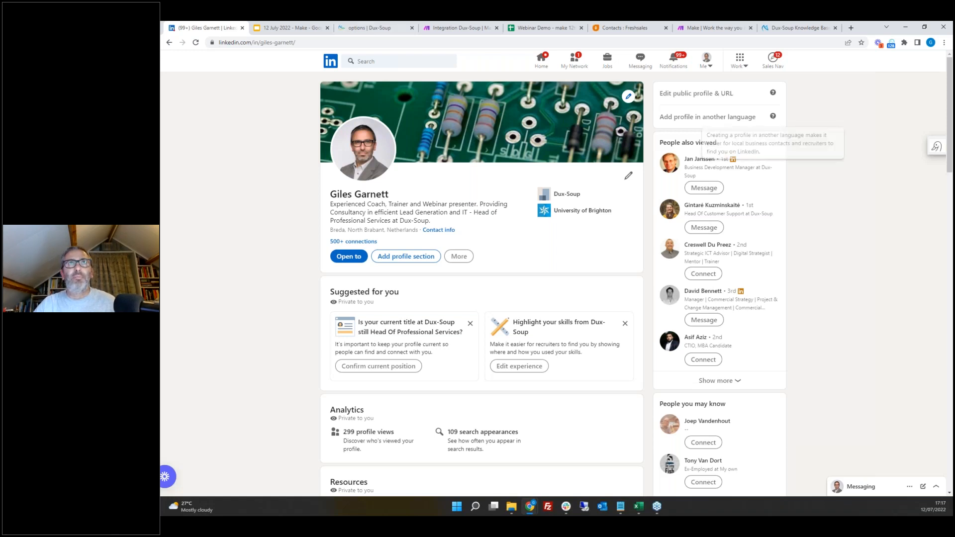
pyautogui.click(412, 62)
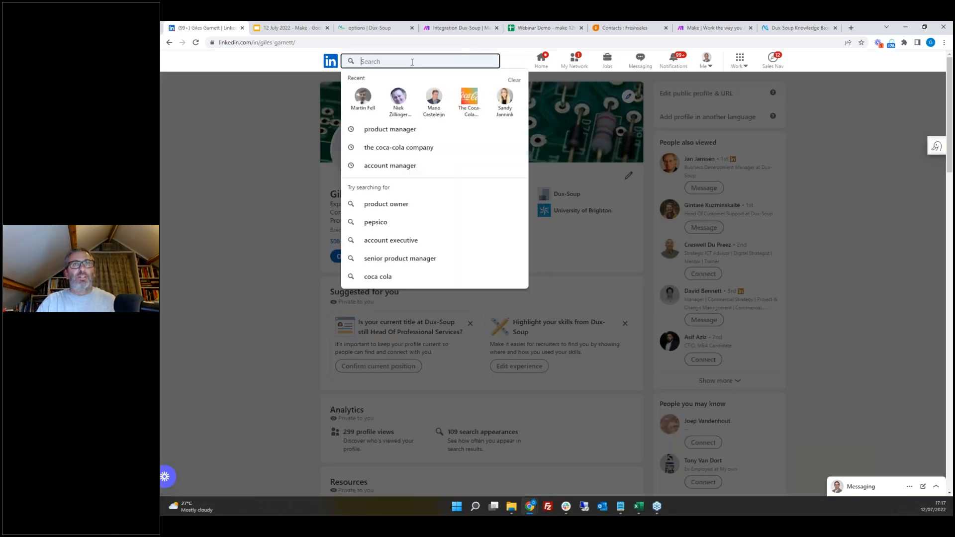
pyautogui.click(378, 128)
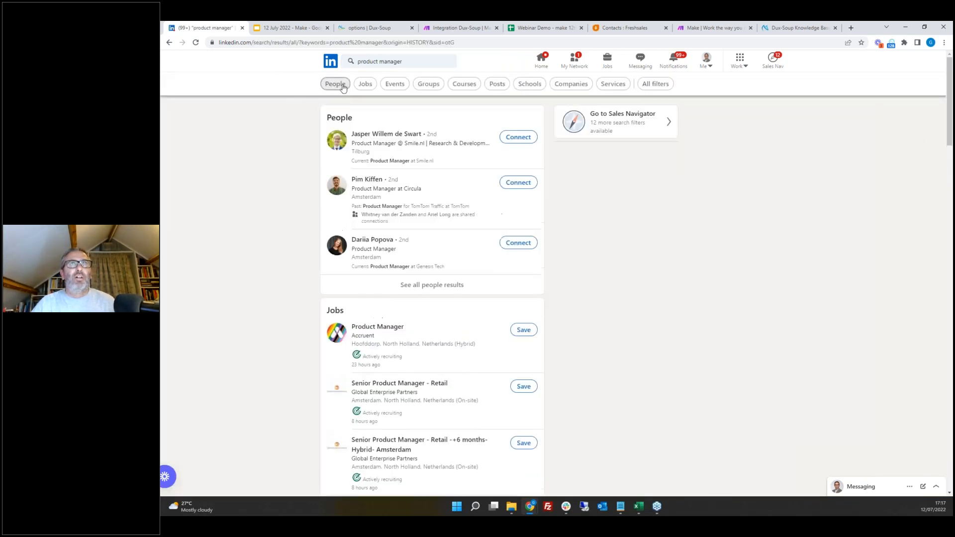
pyautogui.click(338, 85)
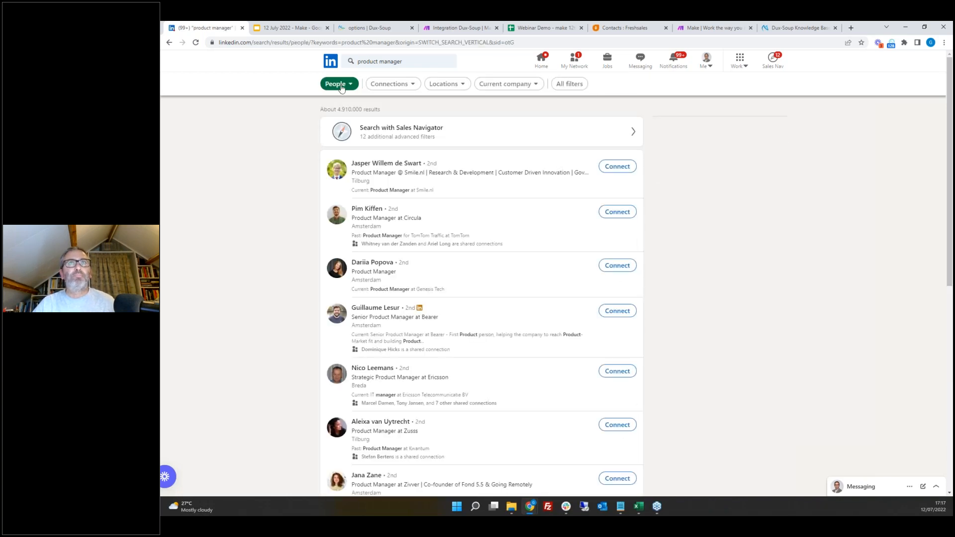
pyautogui.click(401, 86)
pyautogui.click(340, 107)
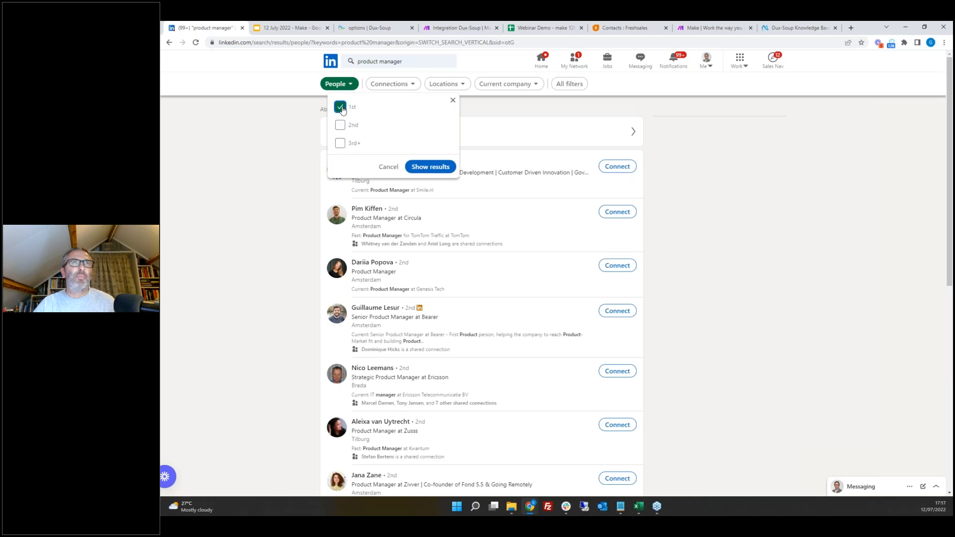
pyautogui.click(427, 167)
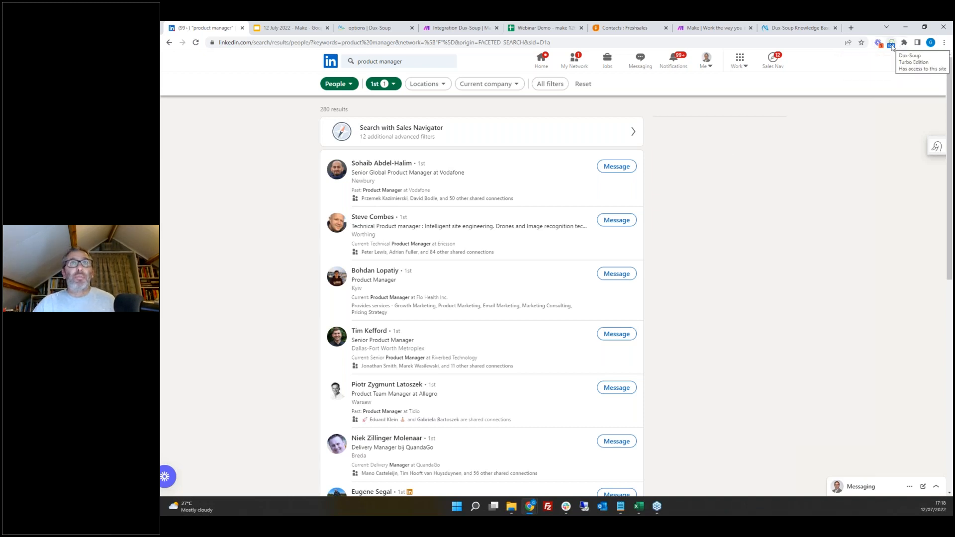
# Step: Open the Dux-Soup options and enable the Tuesday 17:00 slot in the robot Planner
pyautogui.click(369, 31)
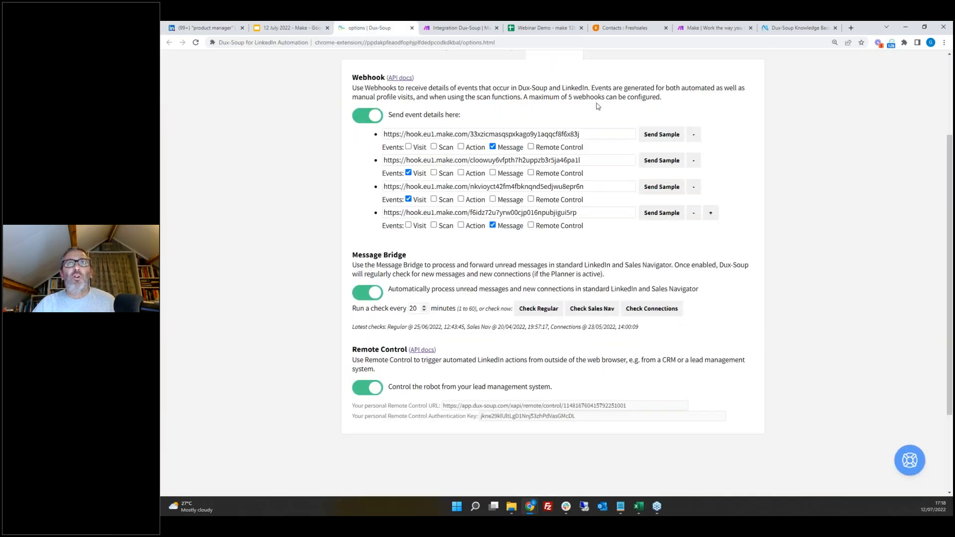
pyautogui.scroll(3, 749, 145)
pyautogui.click(614, 175)
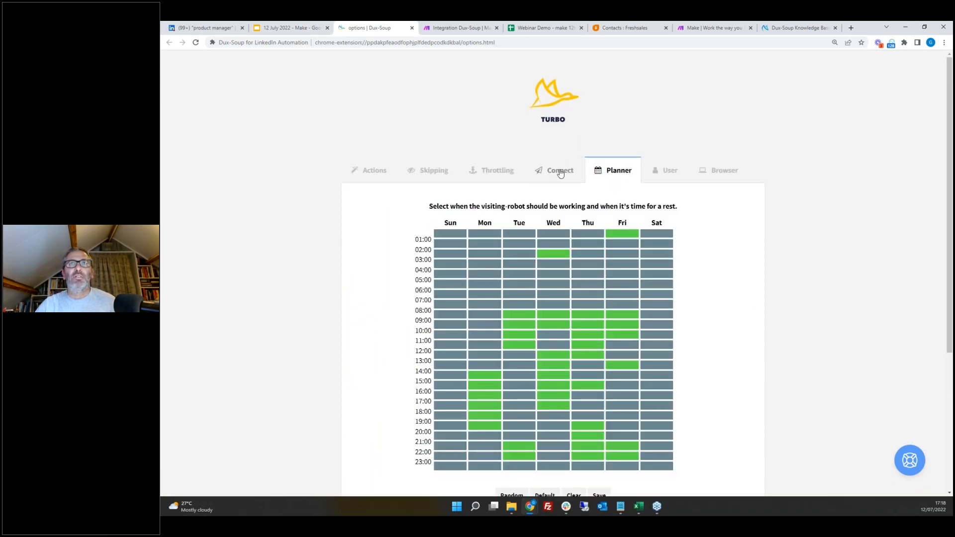
pyautogui.click(557, 170)
pyautogui.click(363, 419)
pyautogui.click(601, 173)
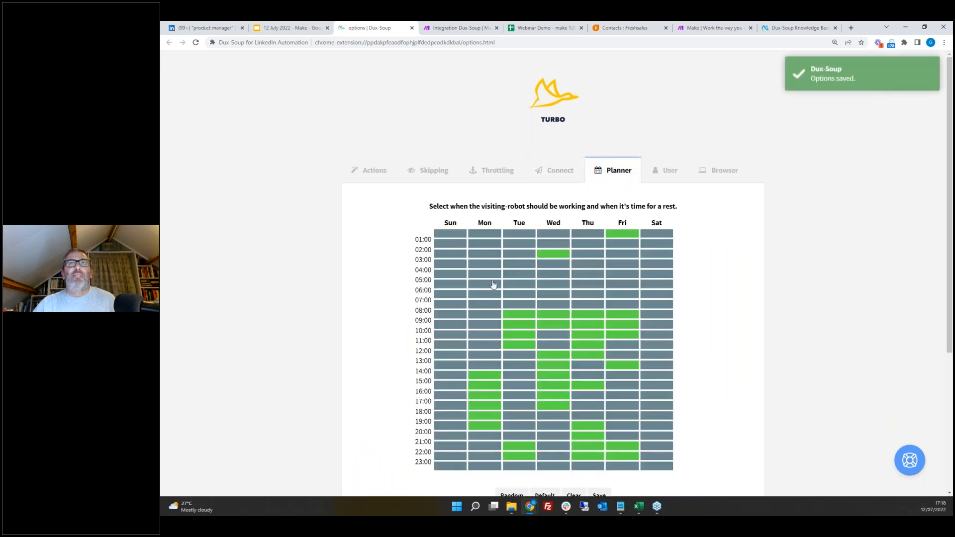
pyautogui.click(517, 407)
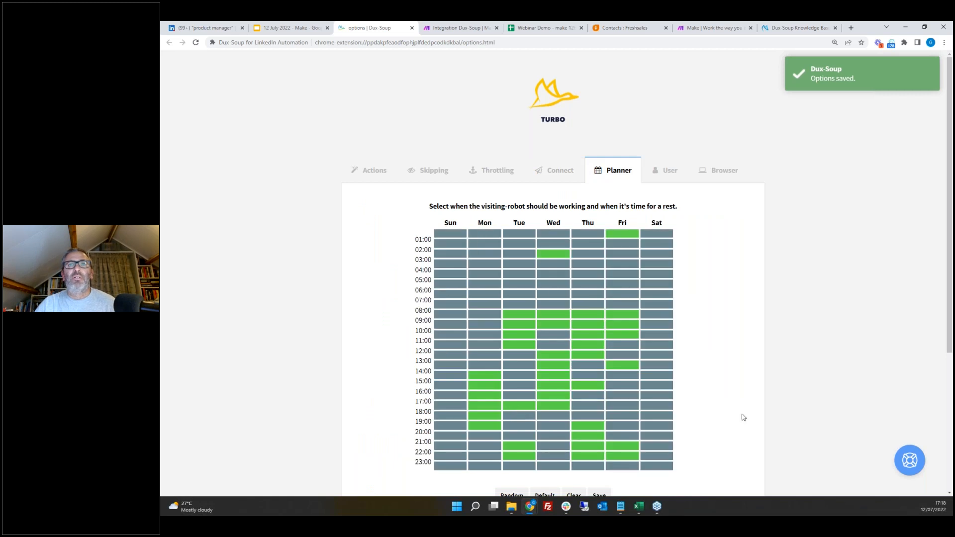
# Step: Review the Skipping, Throttling and Actions settings in the Dux-Soup options
pyautogui.scroll(-2, 742, 416)
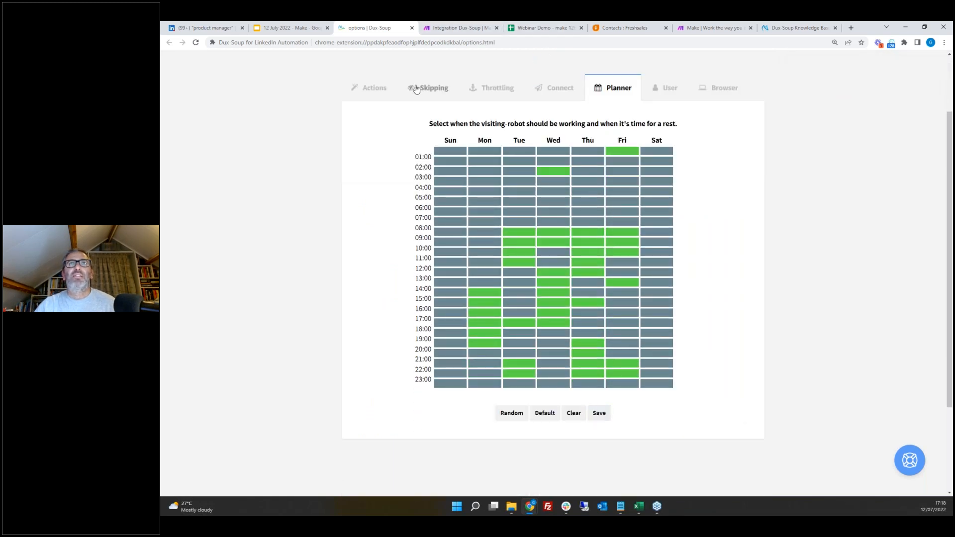
pyautogui.click(428, 88)
pyautogui.click(507, 92)
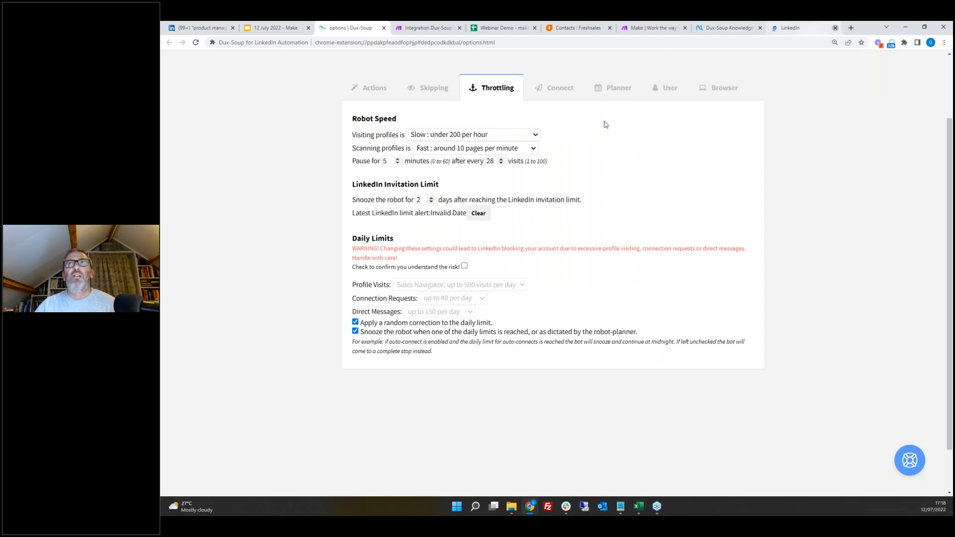
pyautogui.click(372, 94)
# Step: Start the Dux-Soup robot visiting the profiles in the LinkedIn search results
pyautogui.click(210, 30)
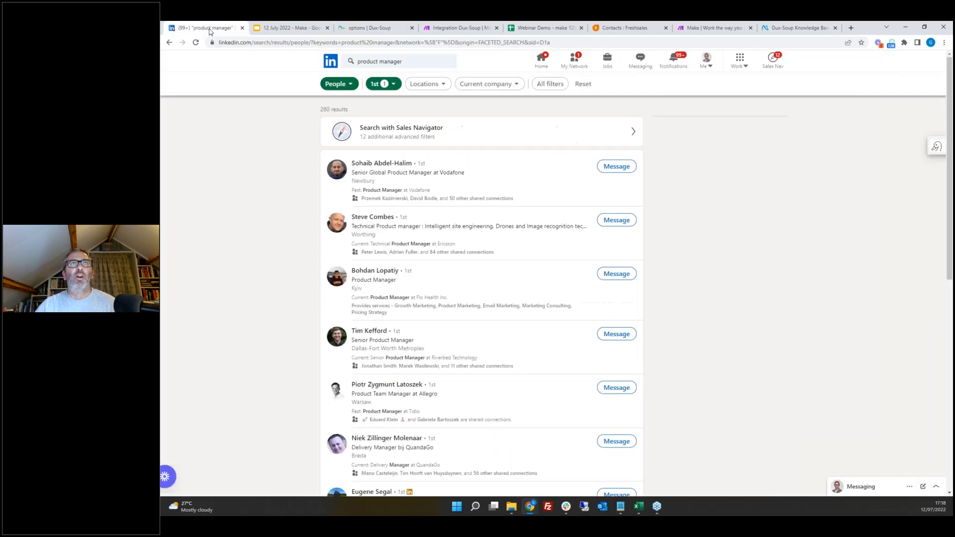
pyautogui.click(891, 44)
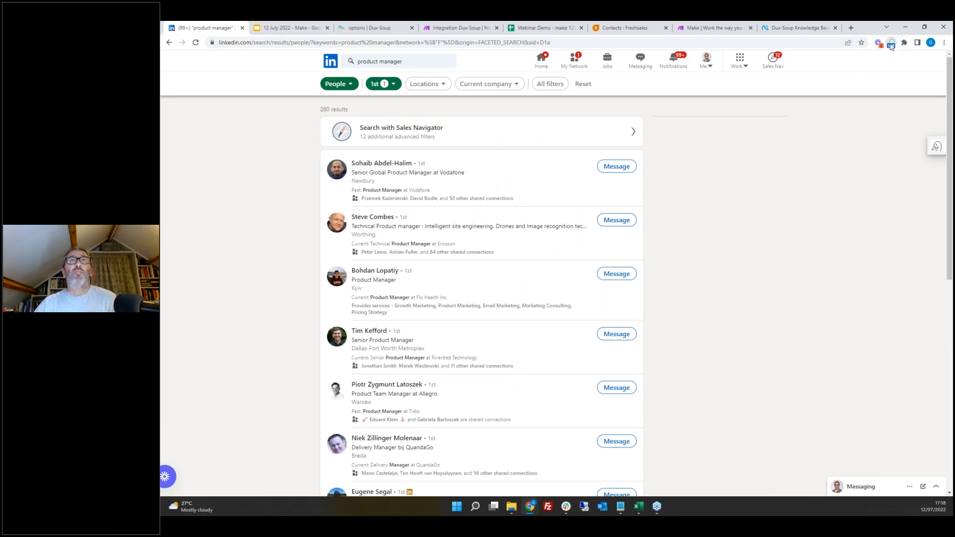
pyautogui.click(755, 127)
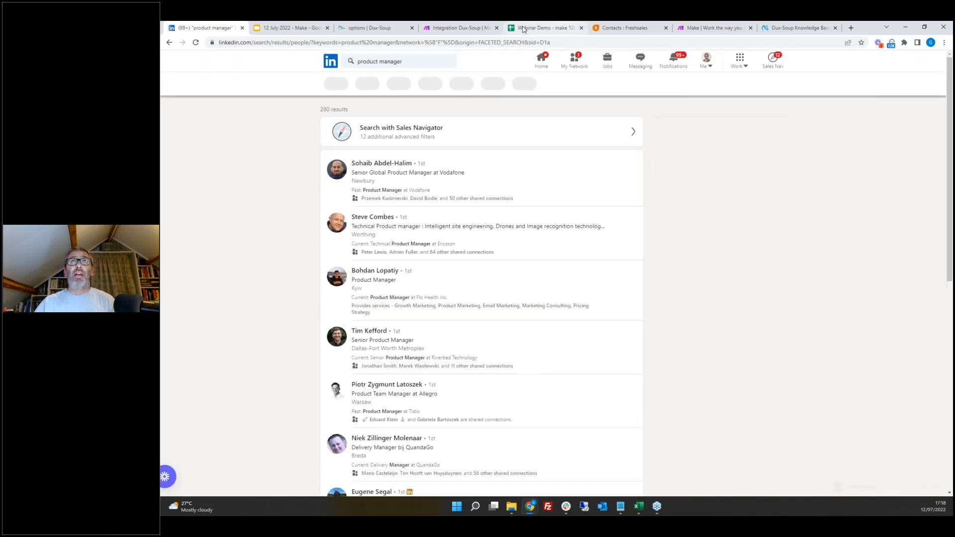
# Step: Open the Webinar Demo folder of scenarios in Make
pyautogui.click(540, 29)
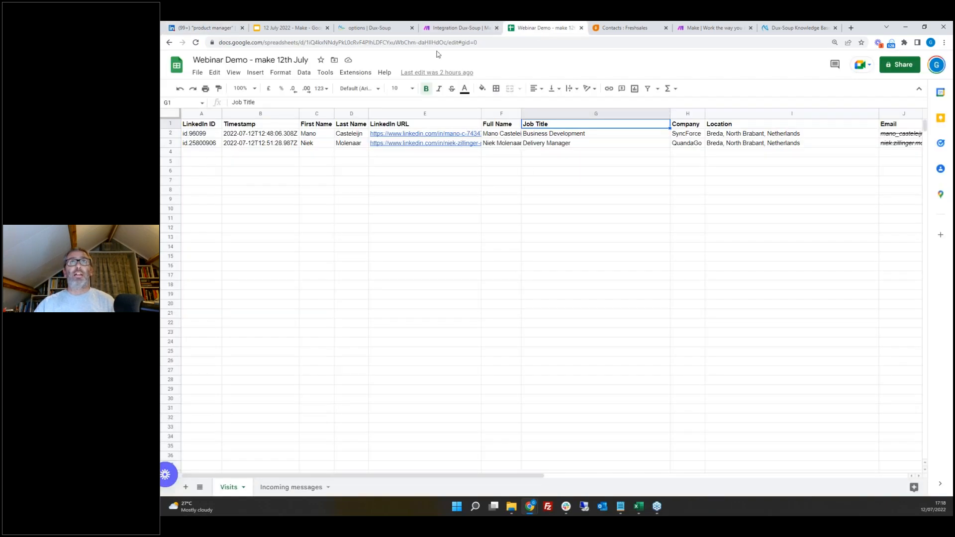
pyautogui.click(461, 30)
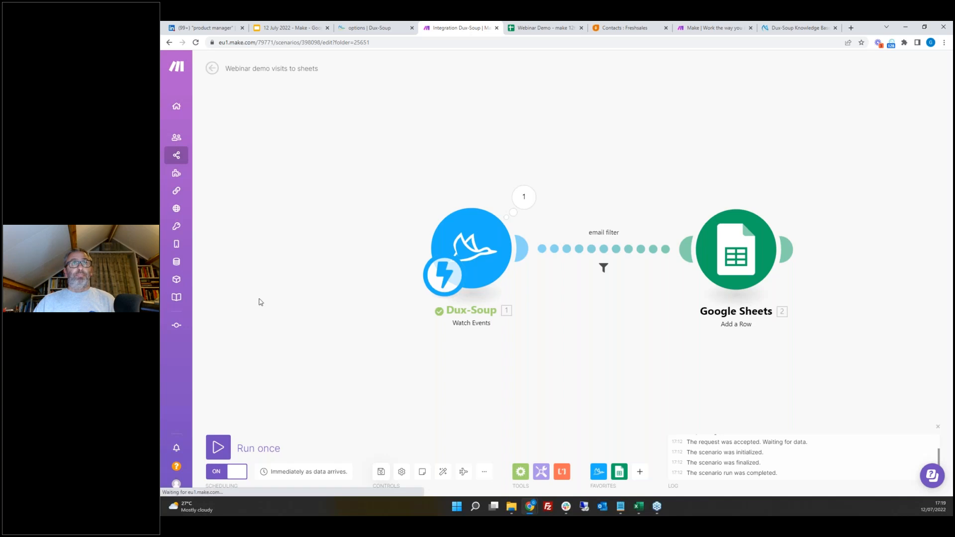
pyautogui.moveTo(208, 160)
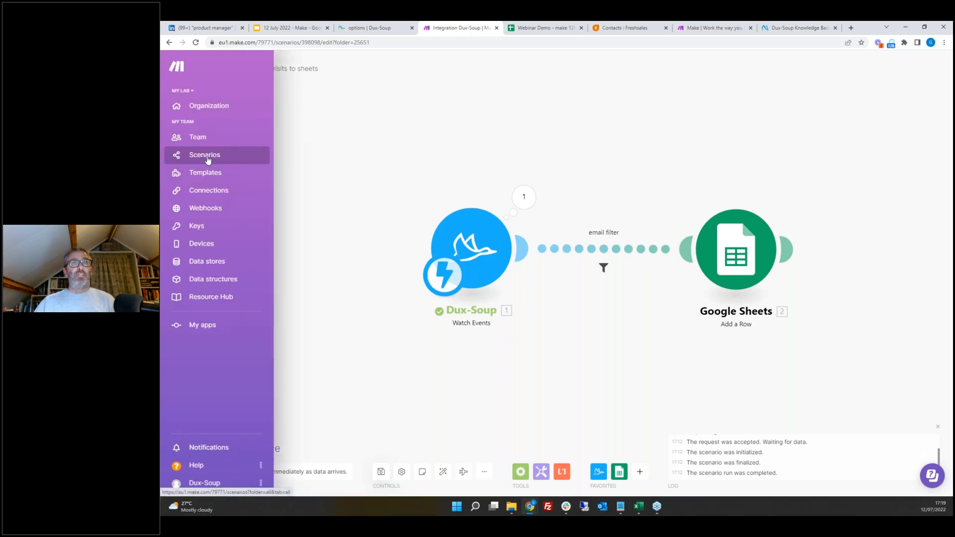
pyautogui.click(208, 160)
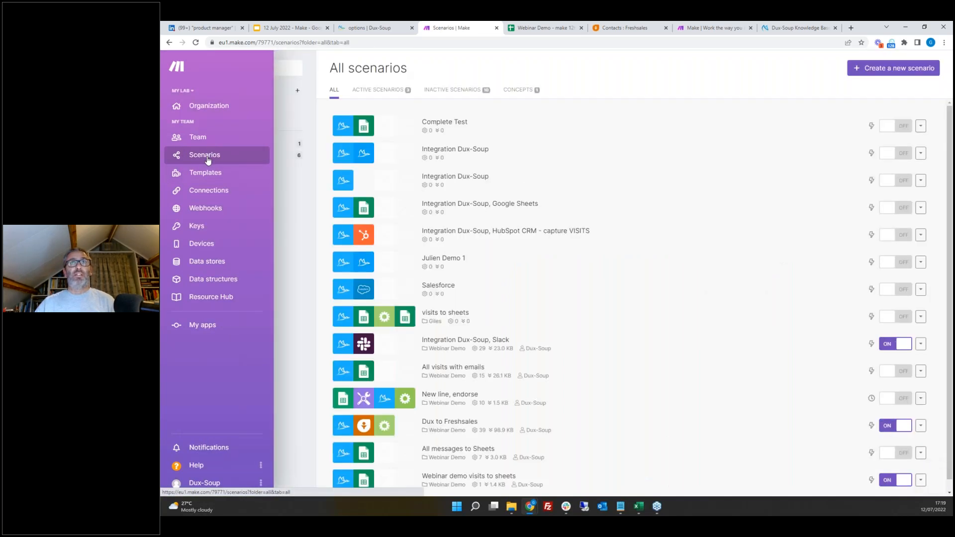
pyautogui.click(278, 157)
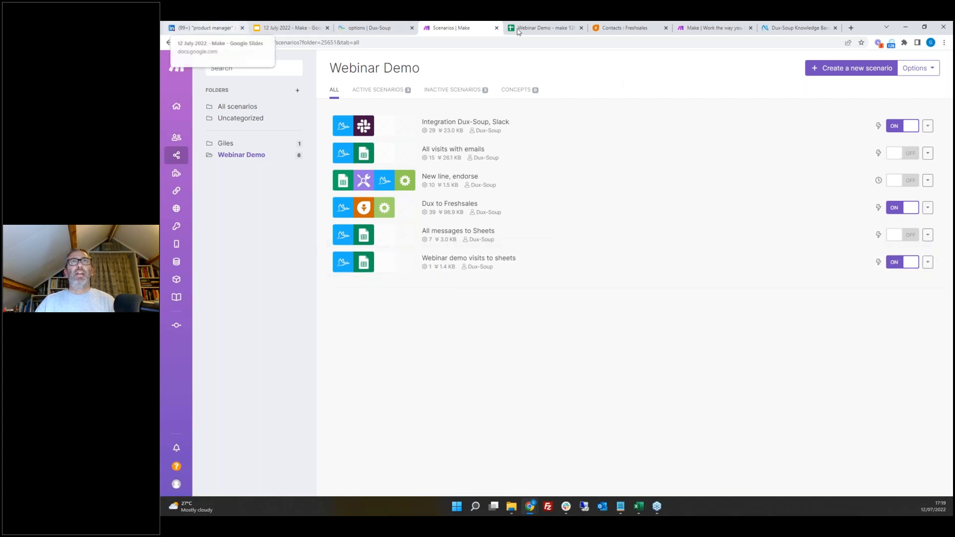
# Step: Check the Visits sheet for newly added rows while the robot visits profiles
pyautogui.click(216, 29)
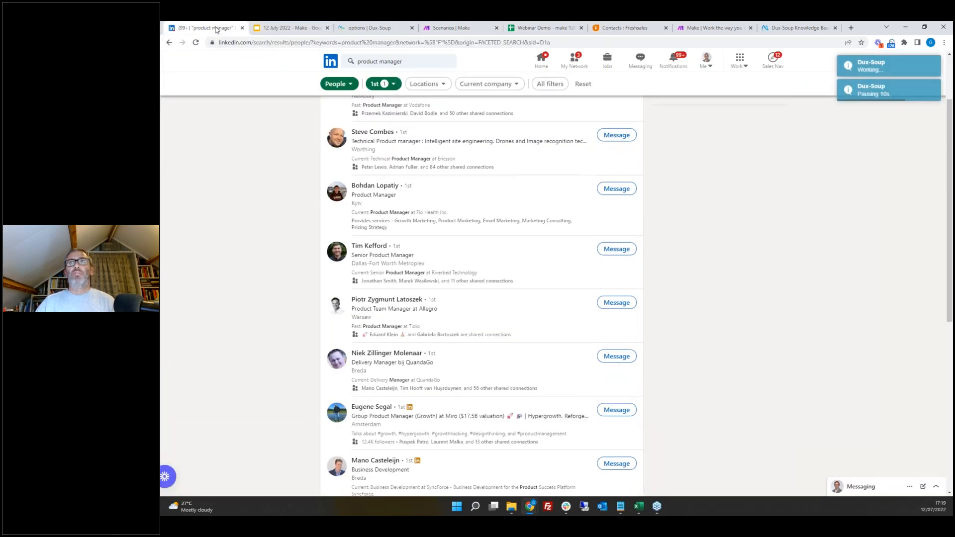
pyautogui.click(548, 28)
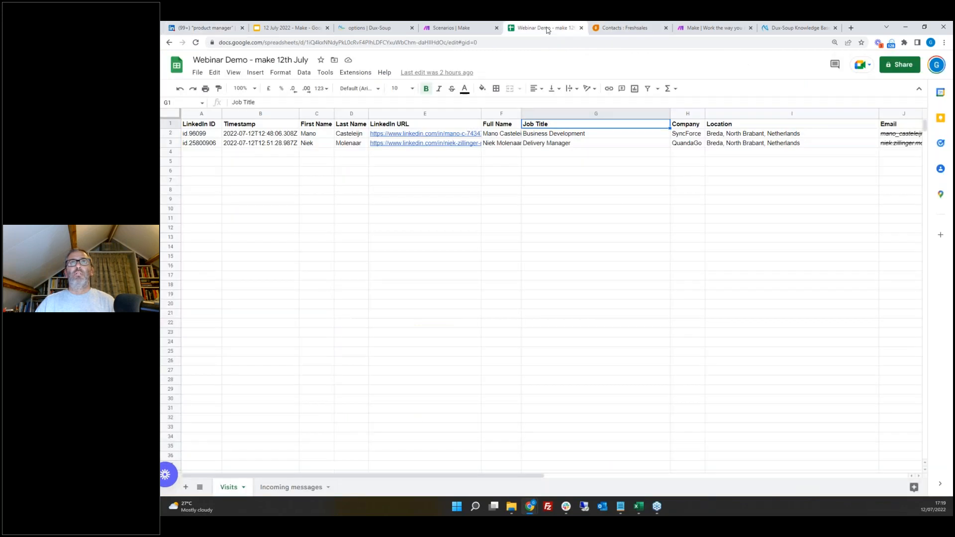
pyautogui.click(207, 31)
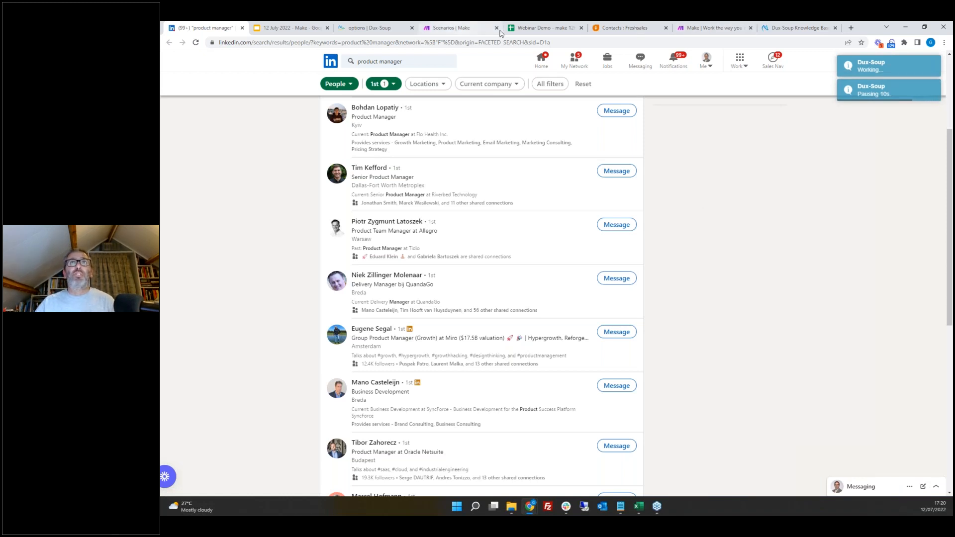
pyautogui.click(547, 32)
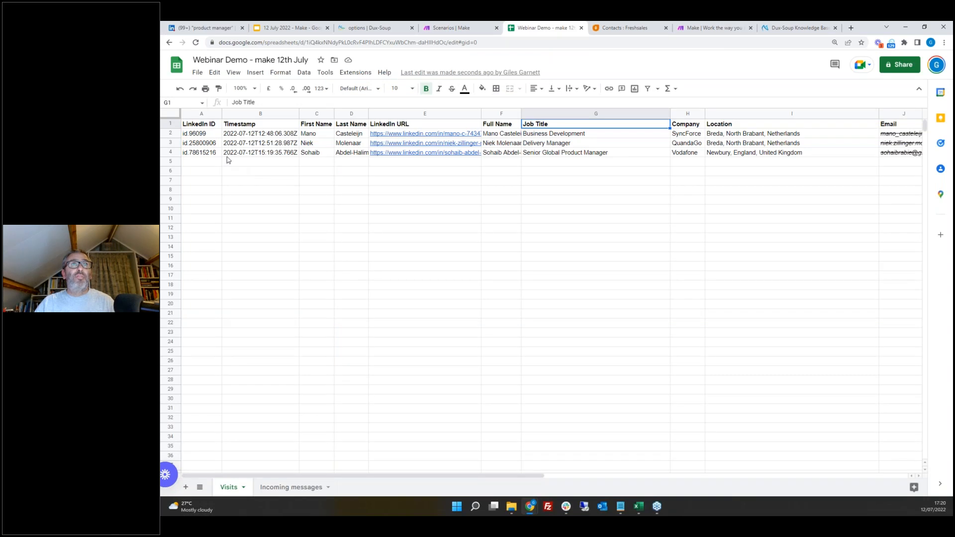
pyautogui.click(265, 165)
pyautogui.click(267, 153)
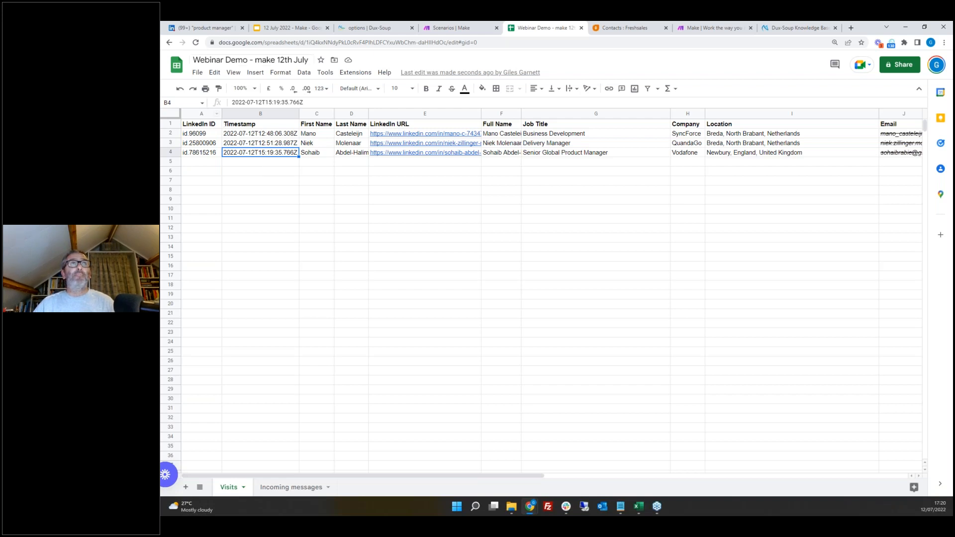
# Step: Examine the Email column of the Visits sheet for the newly recorded profiles
pyautogui.click(205, 29)
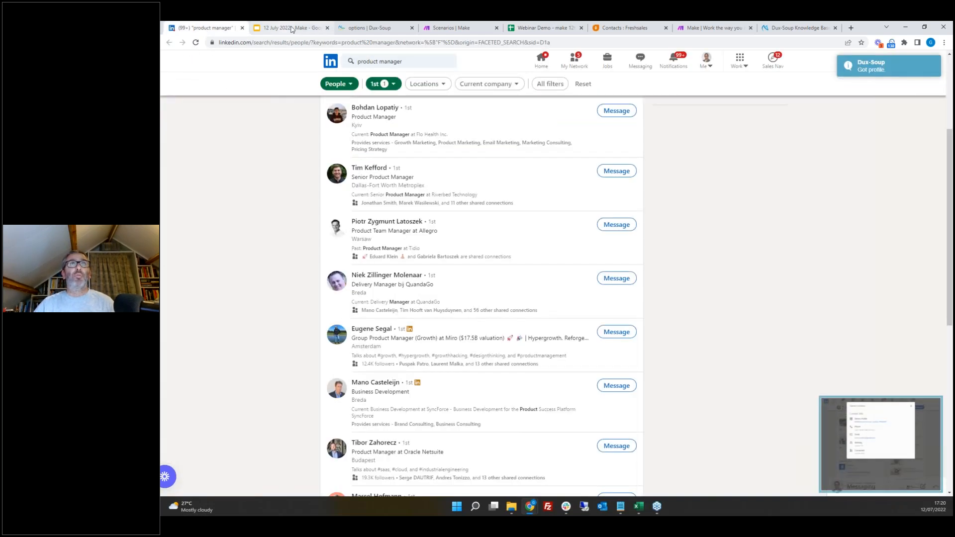
pyautogui.click(292, 29)
pyautogui.click(542, 29)
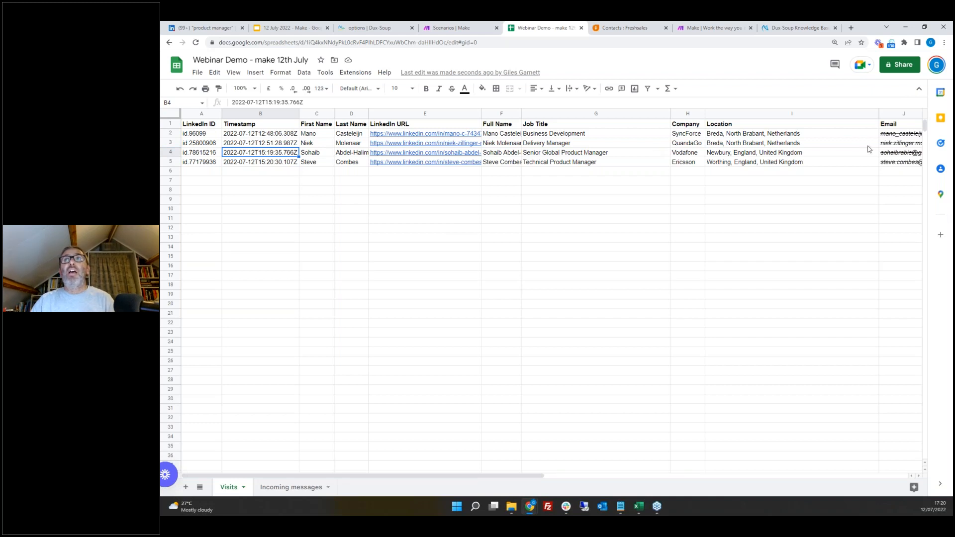
pyautogui.click(895, 114)
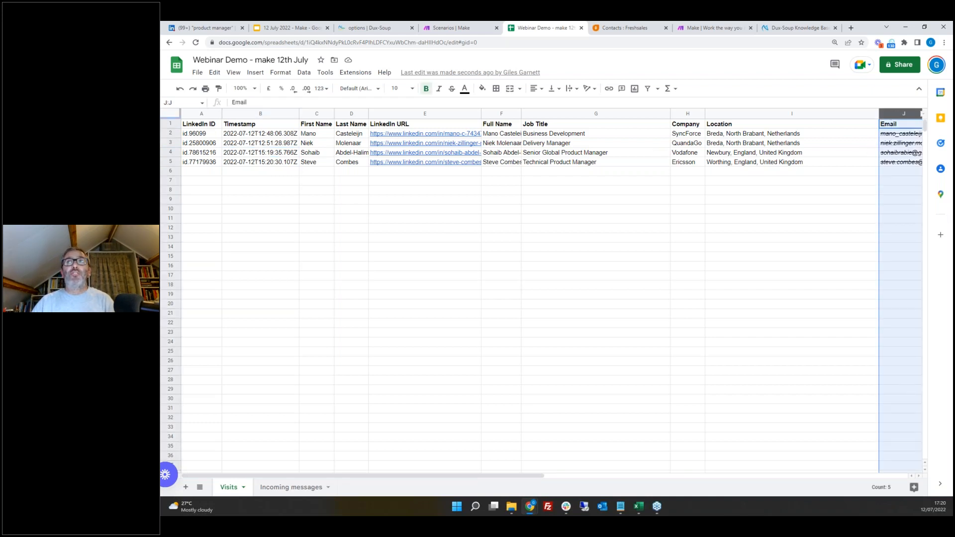
pyautogui.click(805, 181)
pyautogui.click(805, 174)
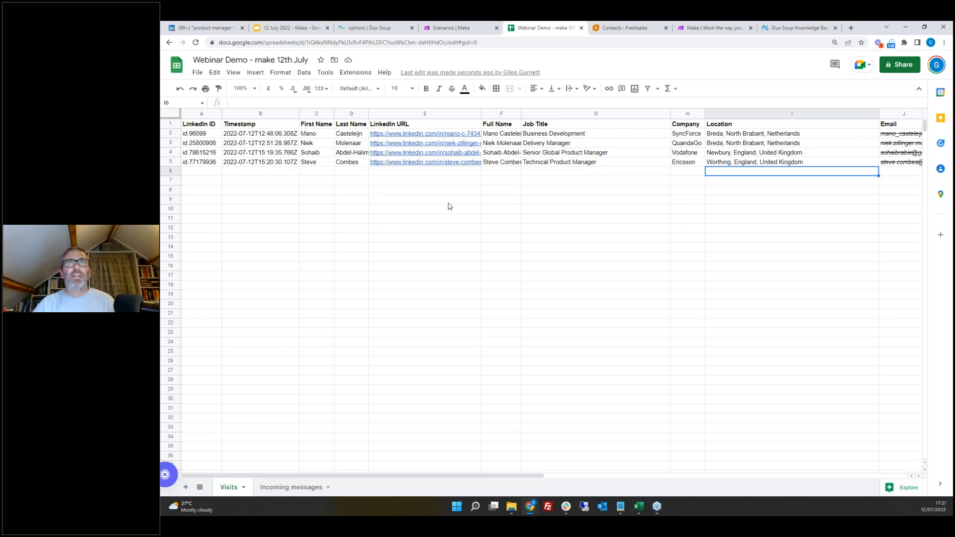
# Step: Open the Dux to Freshsales scenario's history and refresh the Freshsales contacts list to check for new contacts
pyautogui.click(455, 30)
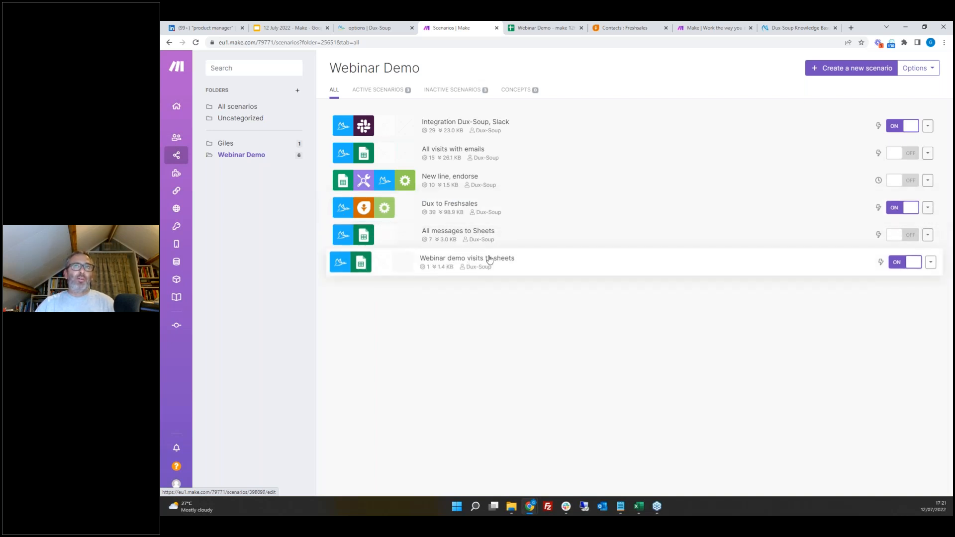
pyautogui.click(449, 207)
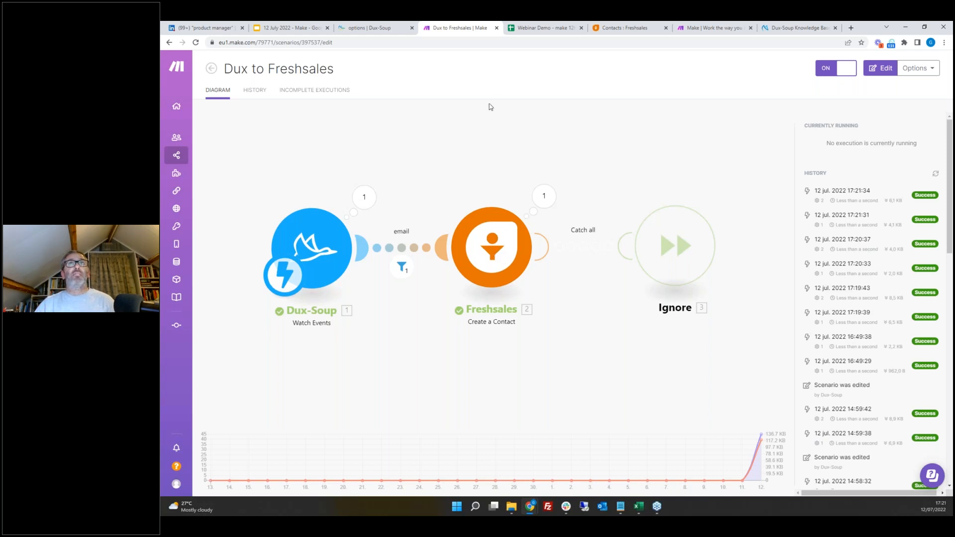
pyautogui.click(546, 27)
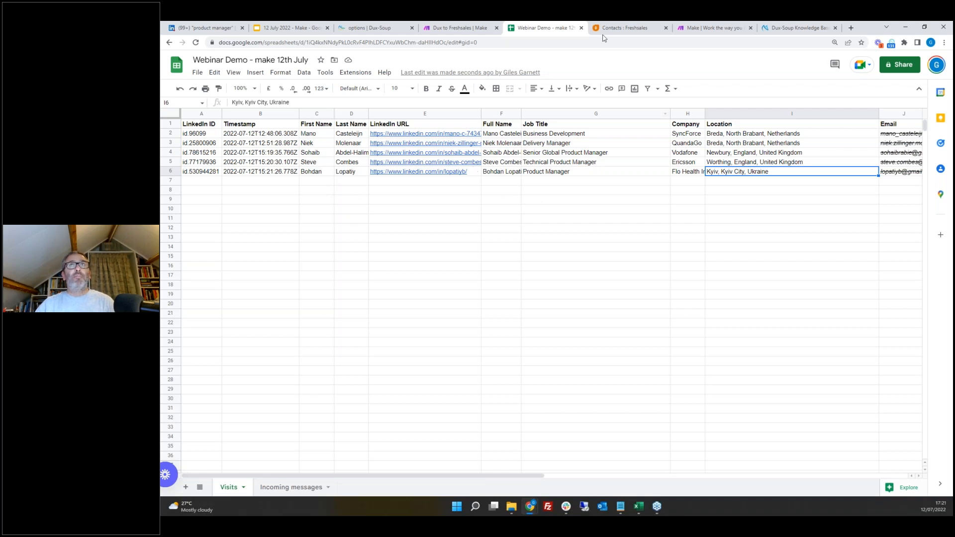
pyautogui.click(630, 29)
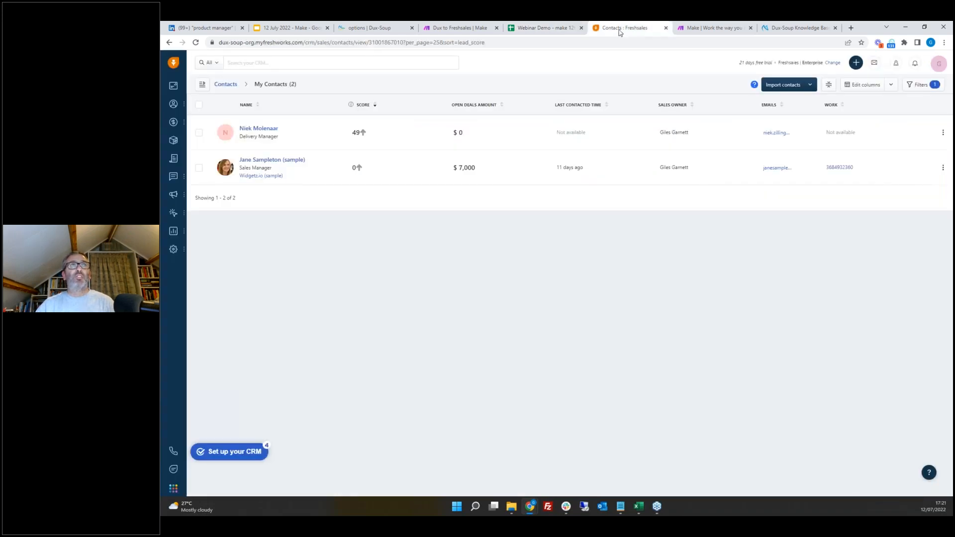
pyautogui.click(195, 43)
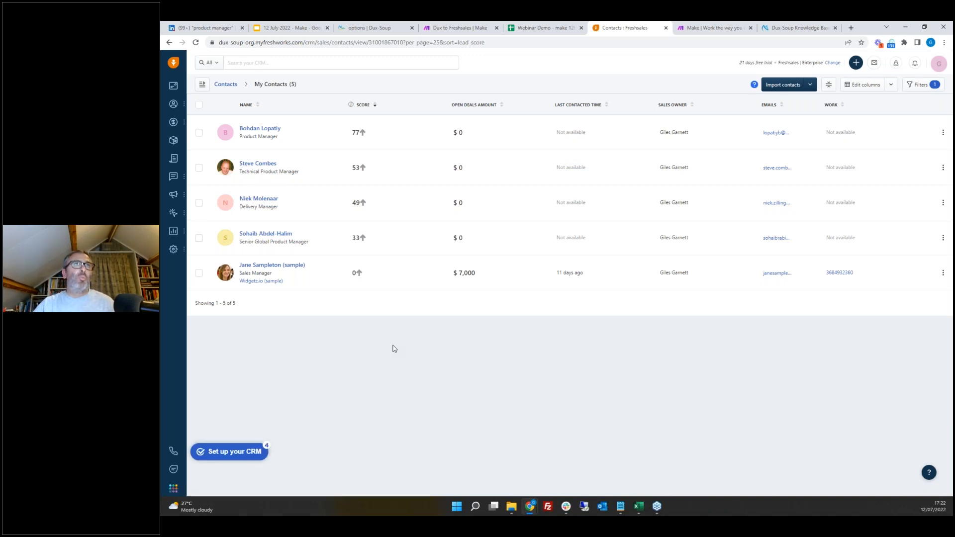
# Step: Open the Dux to Freshsales scenario and review the field mappings of the Freshsales Create a Contact module
pyautogui.click(469, 29)
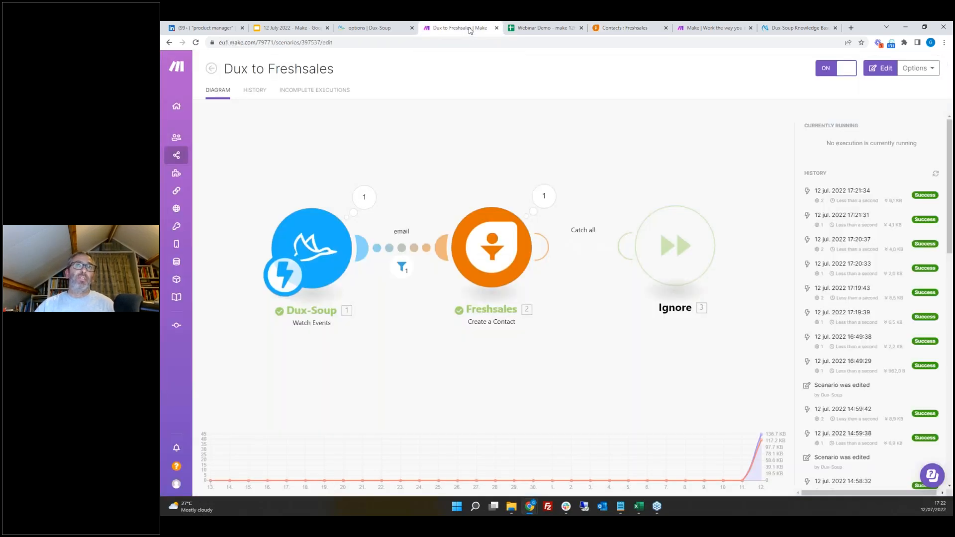
pyautogui.click(498, 259)
pyautogui.click(571, 267)
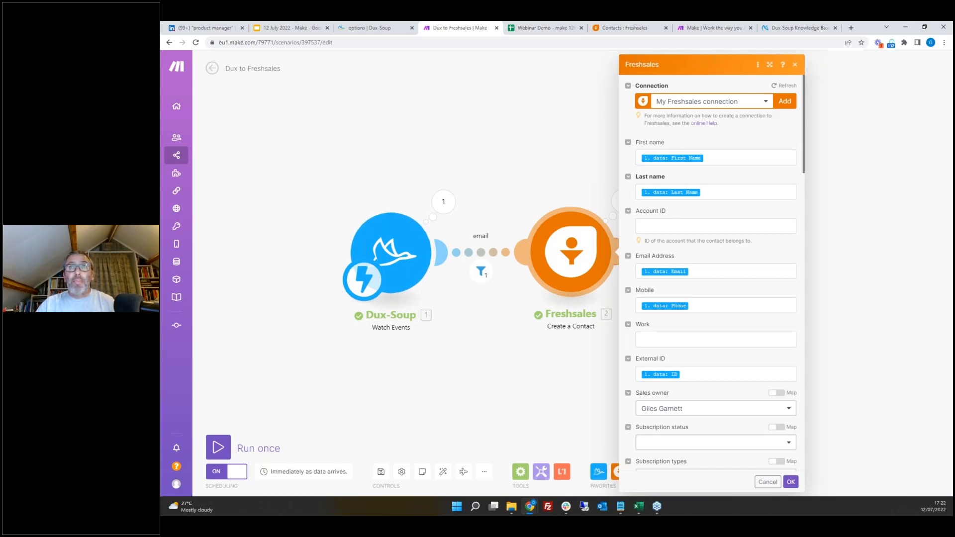
pyautogui.scroll(-1, 796, 256)
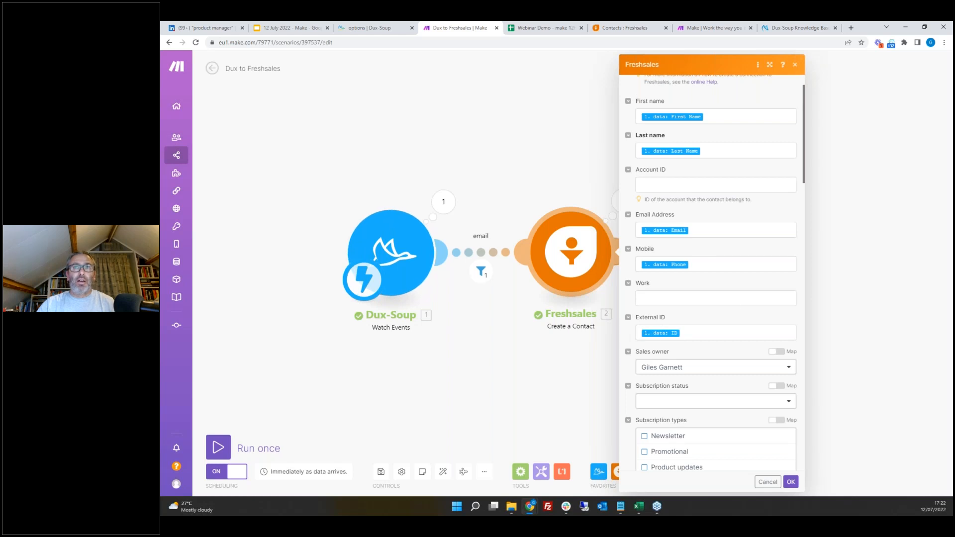
pyautogui.scroll(-6, 766, 277)
pyautogui.scroll(-5, 774, 267)
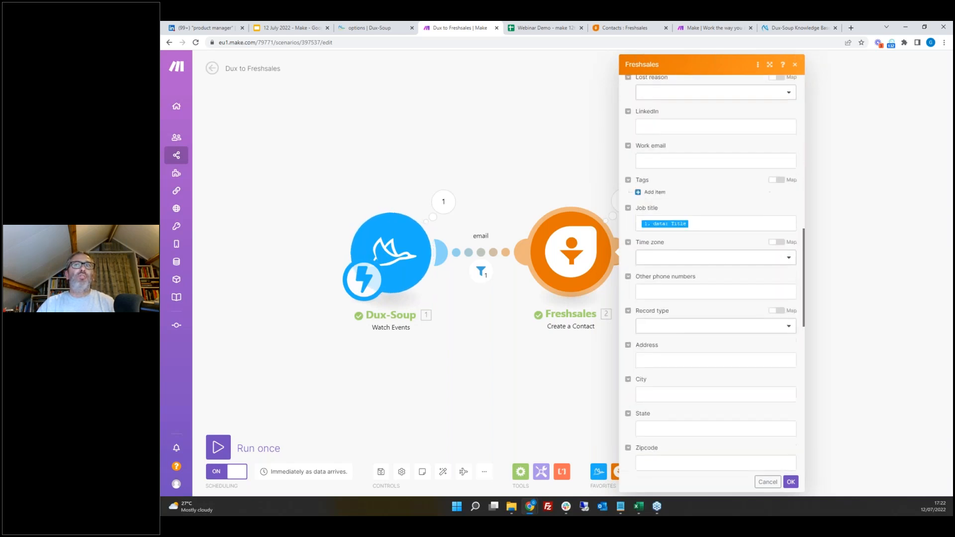
pyautogui.scroll(-10, 731, 255)
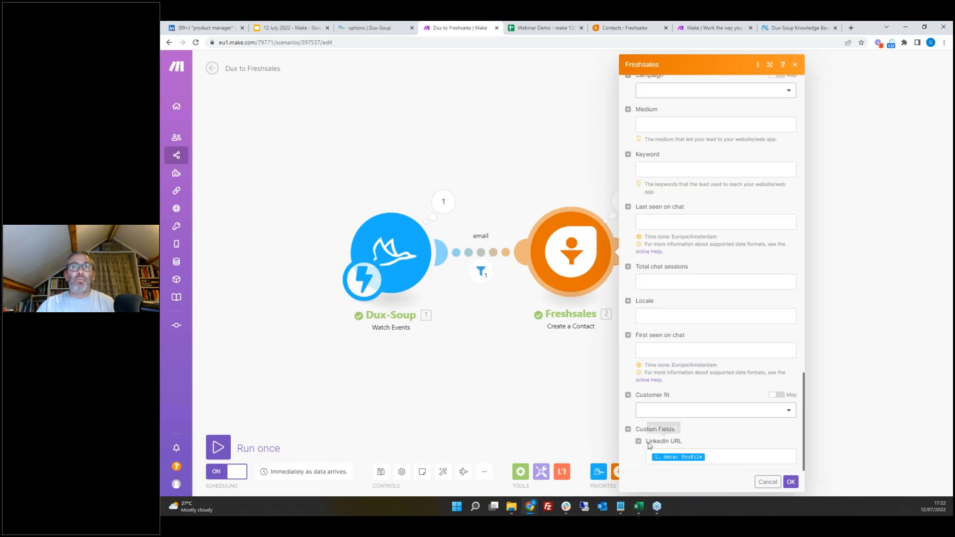
pyautogui.click(796, 65)
# Step: Open the newest Freshsales contact and inspect its activity timeline and contact fields, then return to the contacts list
pyautogui.click(620, 29)
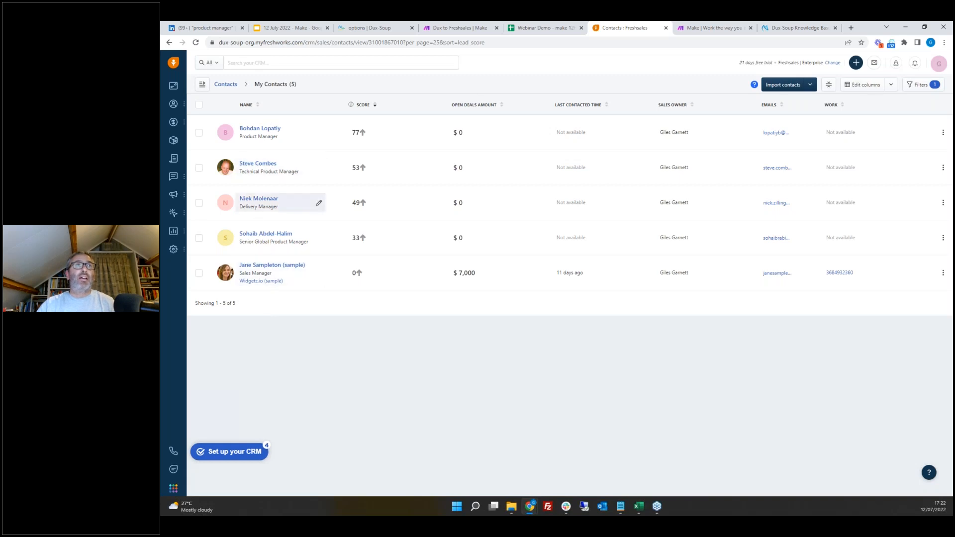
pyautogui.click(257, 130)
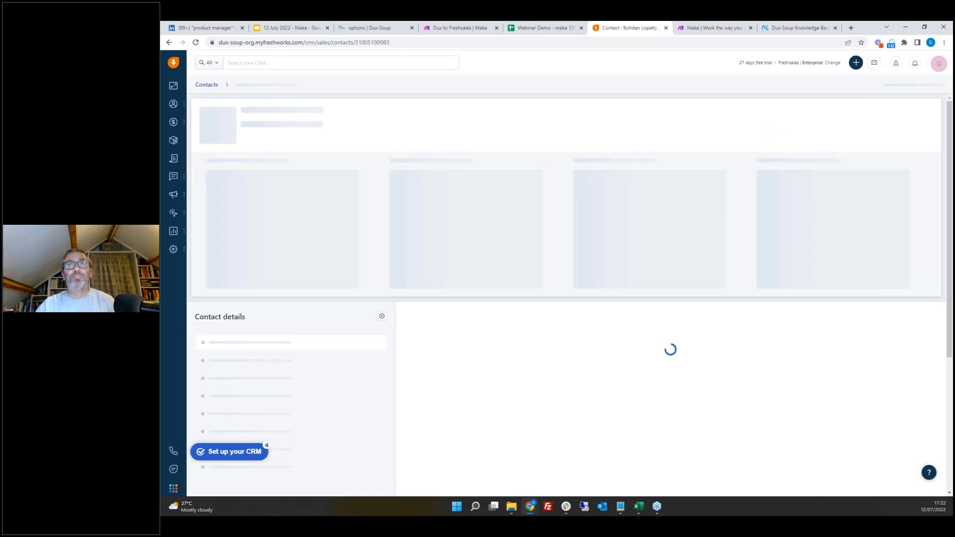
pyautogui.scroll(-5, 656, 255)
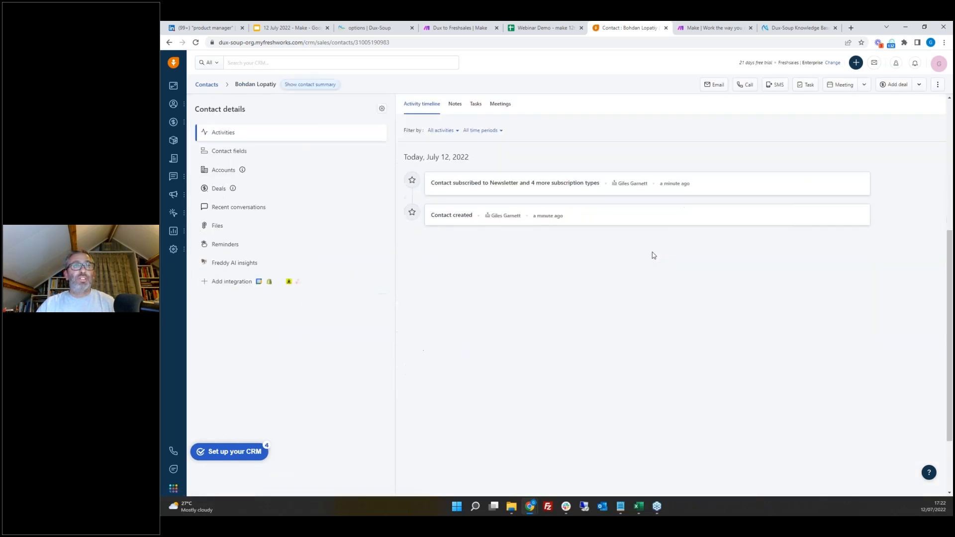
pyautogui.scroll(5, 653, 254)
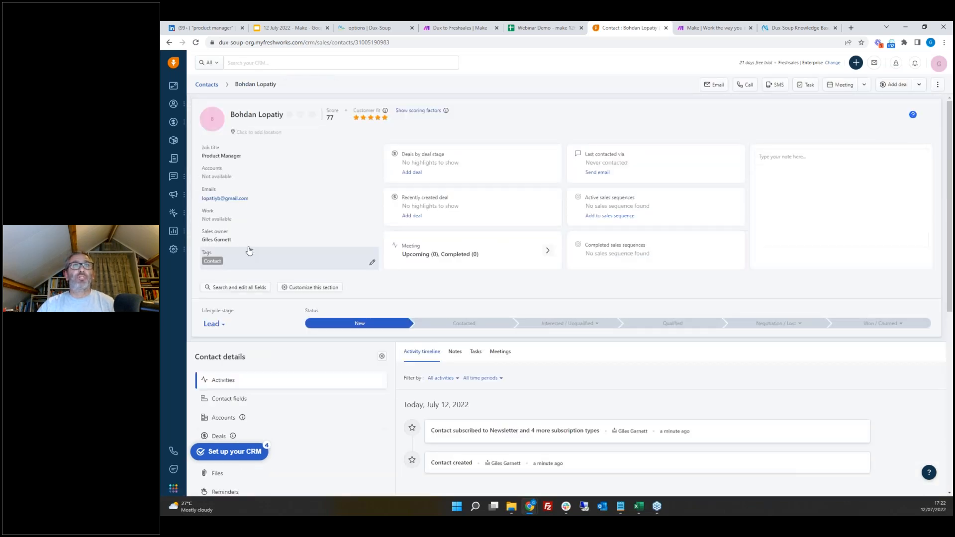
pyautogui.scroll(-2, 299, 219)
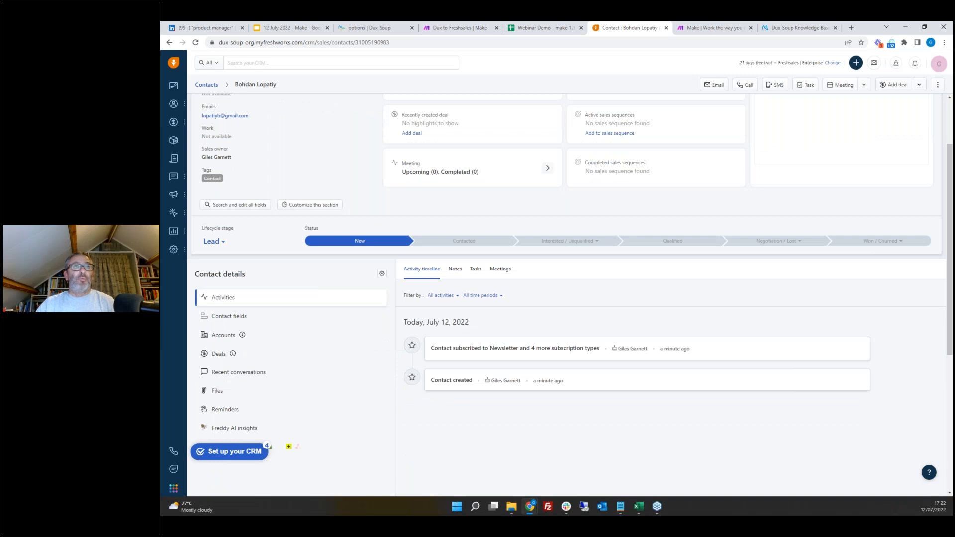
pyautogui.scroll(-3, 274, 287)
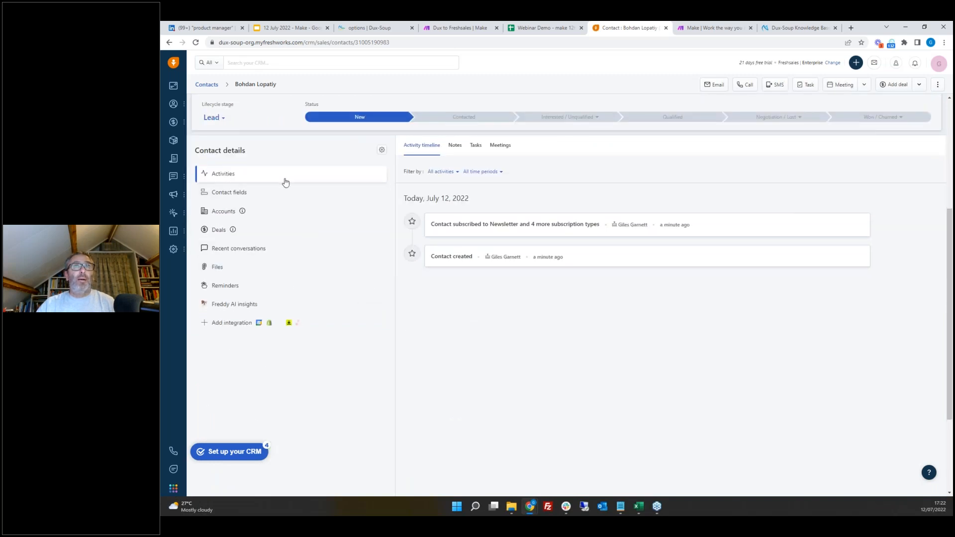
pyautogui.click(224, 194)
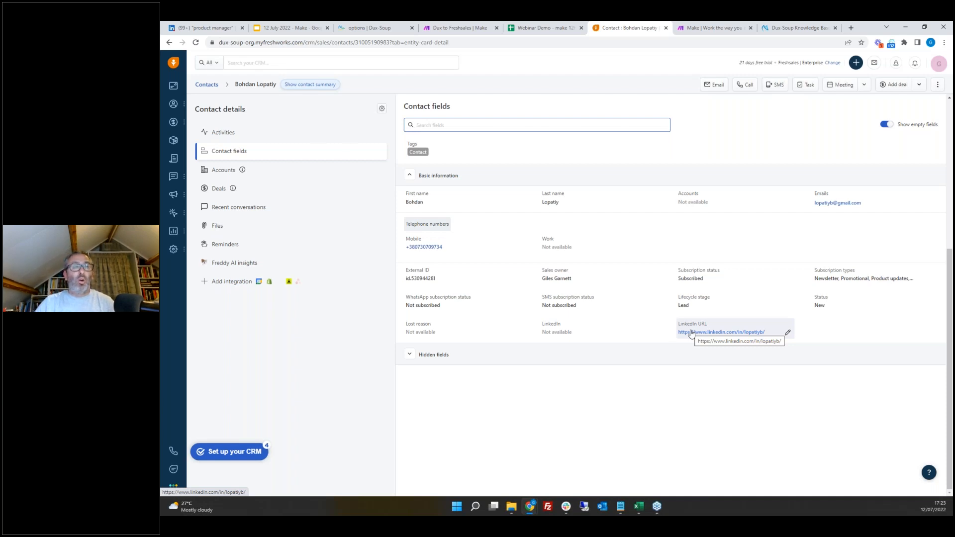
pyautogui.scroll(6, 678, 310)
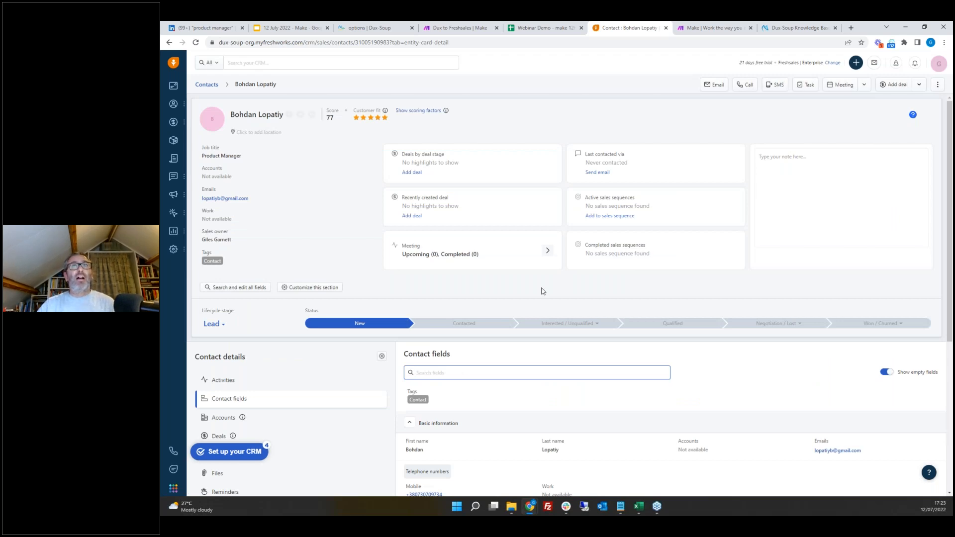
pyautogui.click(202, 85)
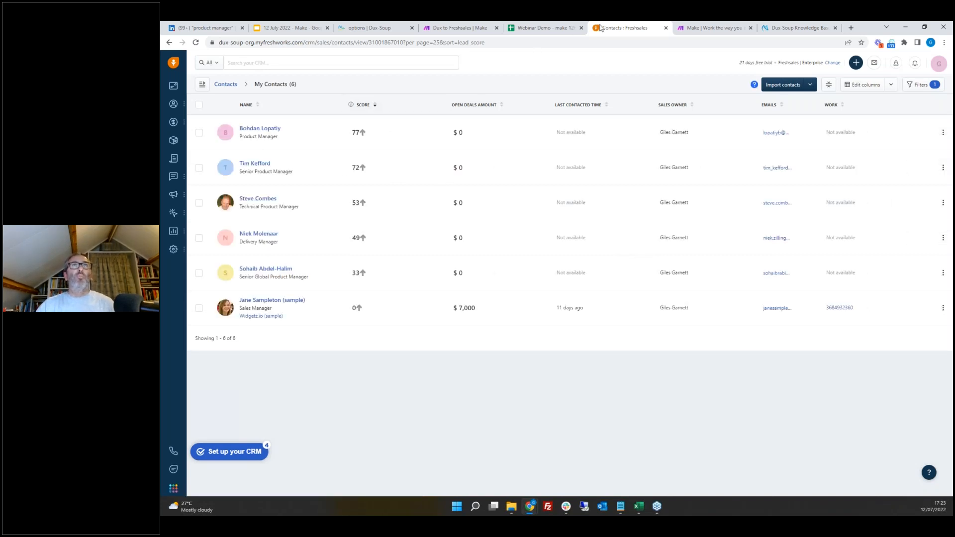
# Step: Compare the Visits sheet with the visited profiles in the LinkedIn product manager search results
pyautogui.click(536, 28)
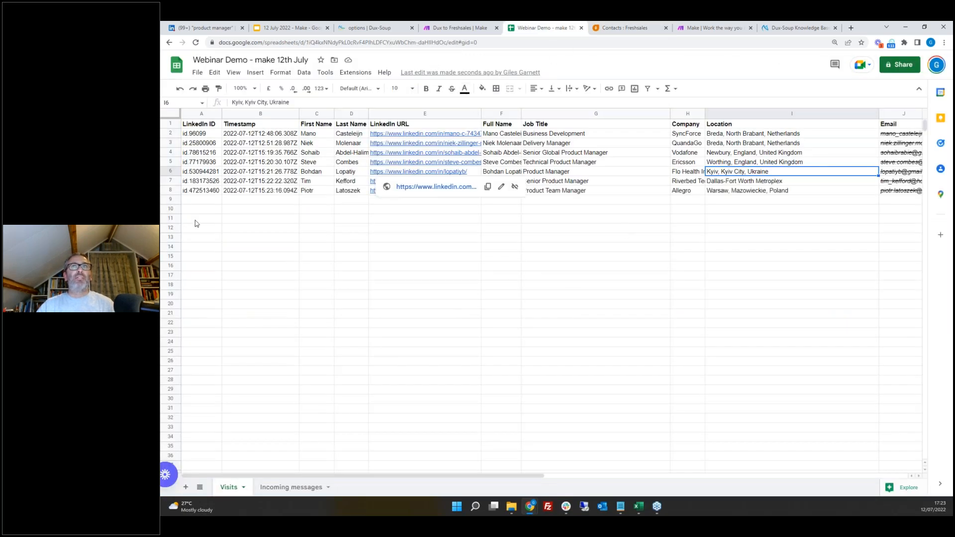
pyautogui.click(204, 28)
pyautogui.click(891, 42)
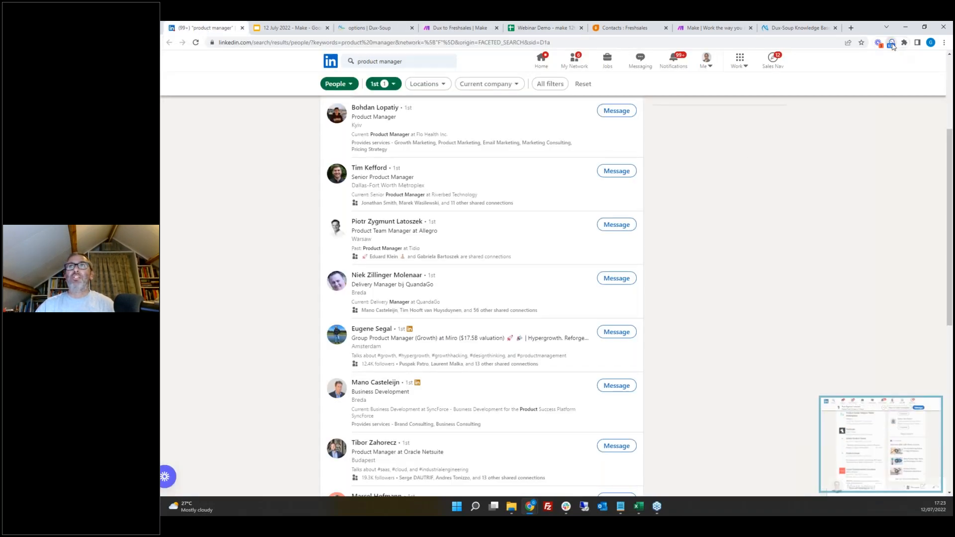
pyautogui.click(752, 172)
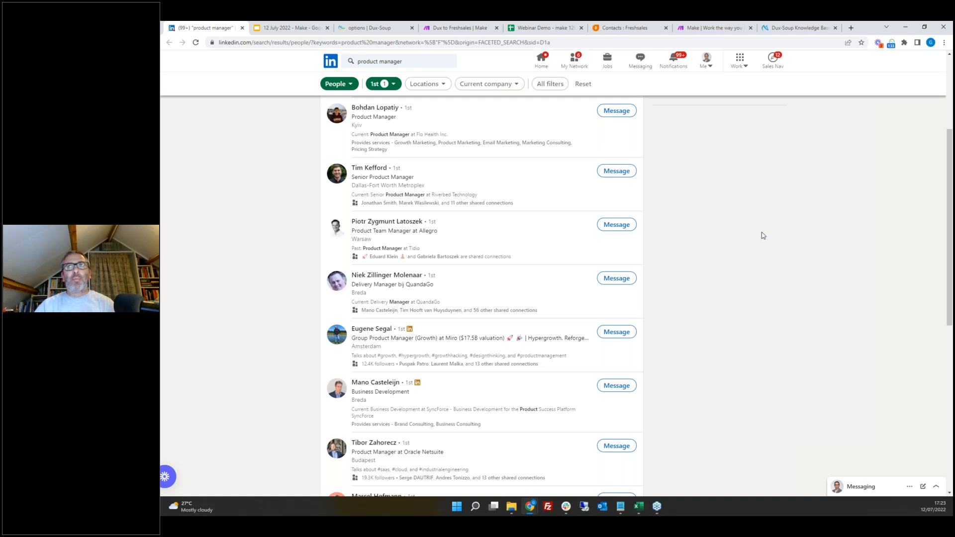
pyautogui.scroll(3, 743, 247)
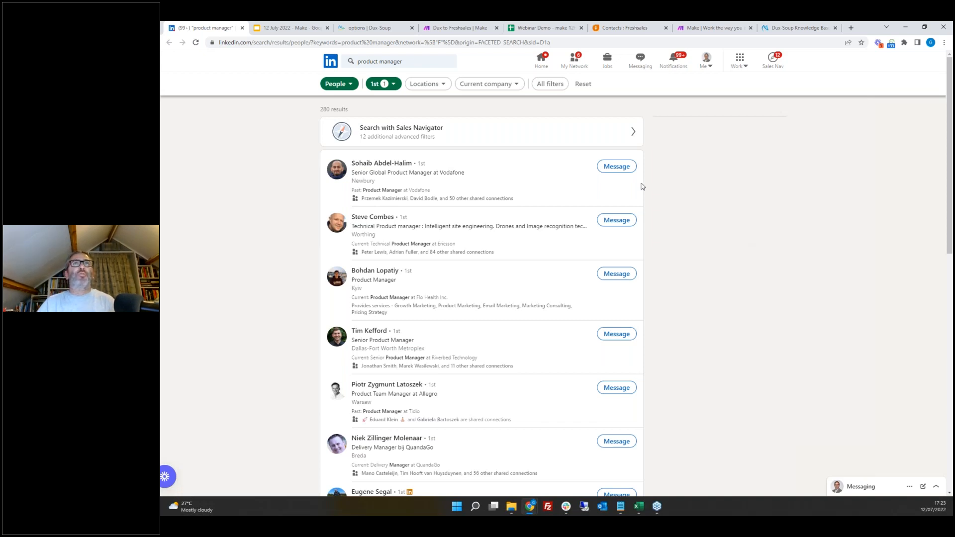
# Step: Inspect the bundle that passed through the email filter in the Dux to Freshsales scenario
pyautogui.click(461, 29)
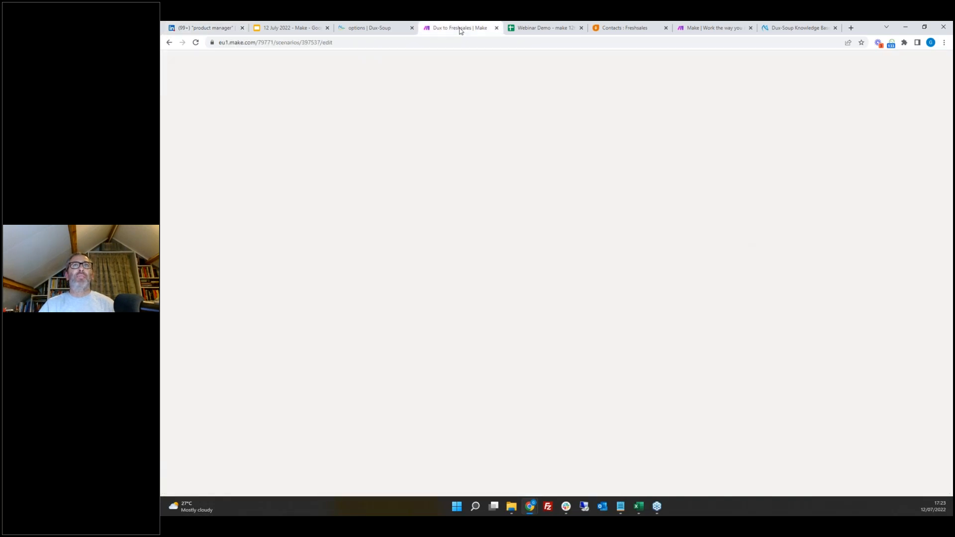
pyautogui.click(480, 272)
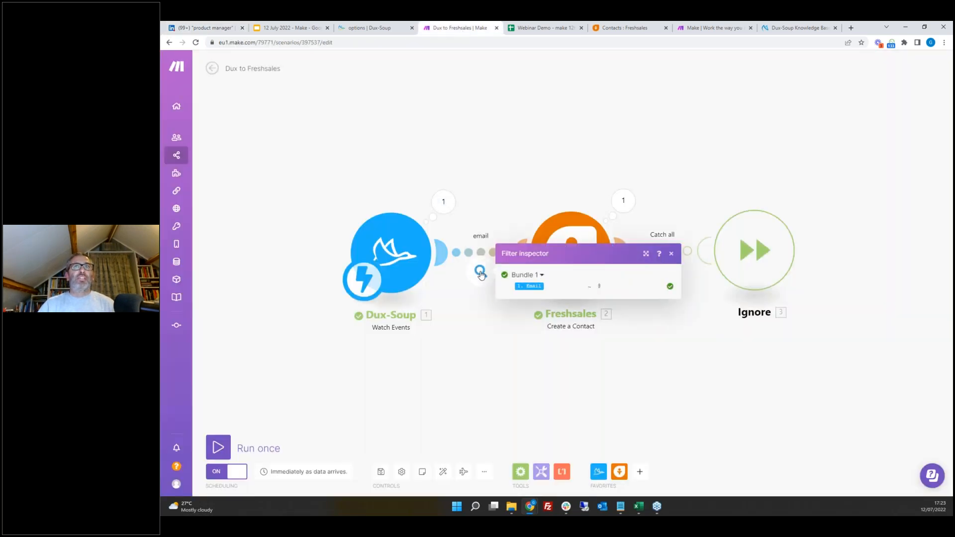
pyautogui.click(671, 253)
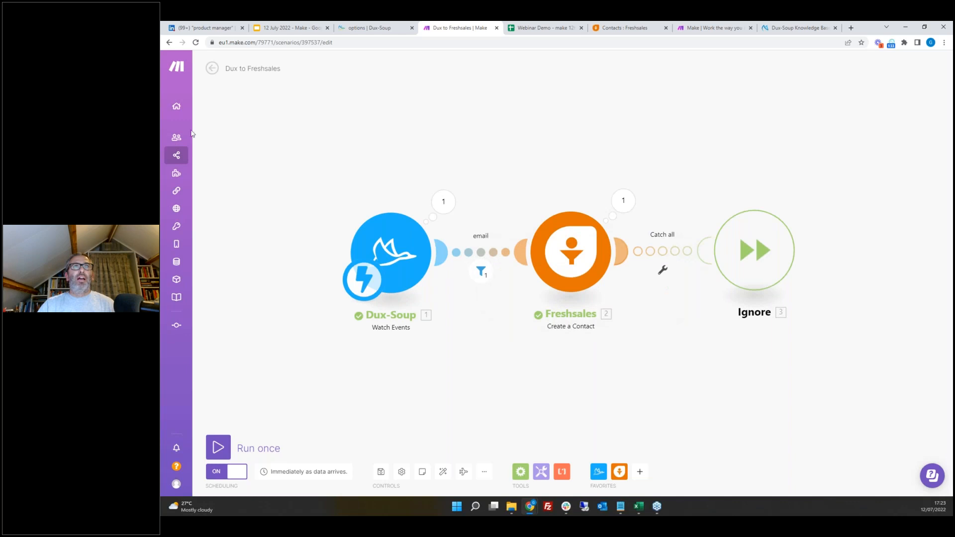
# Step: Add an AND rule to the email filter requiring the Dux-Soup Degree field to contain 1
pyautogui.moveTo(193, 135)
pyautogui.click(201, 155)
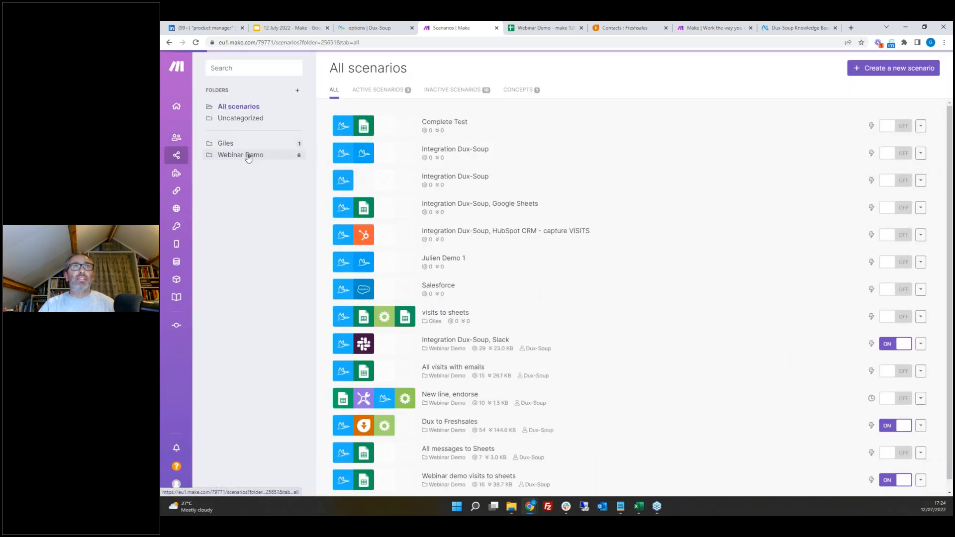
pyautogui.click(248, 156)
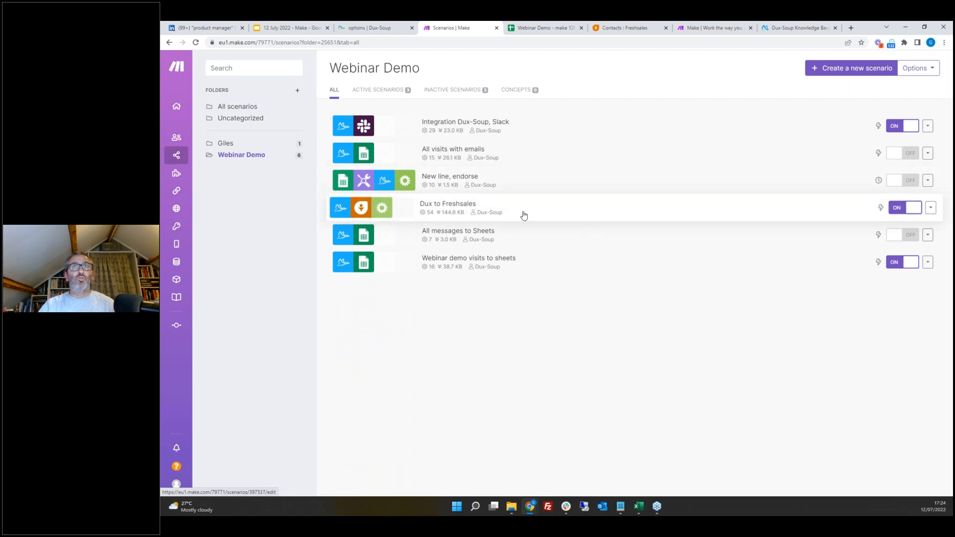
pyautogui.click(485, 214)
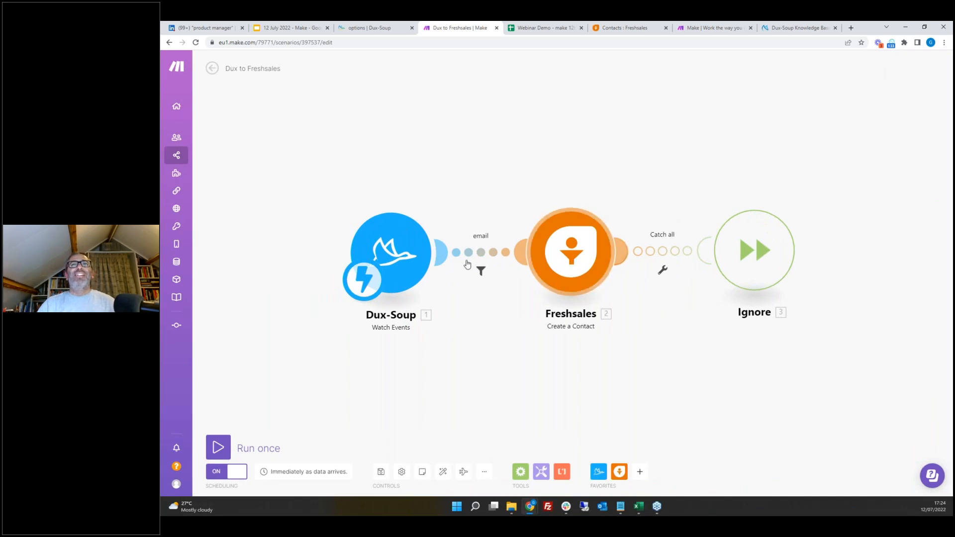
pyautogui.click(481, 270)
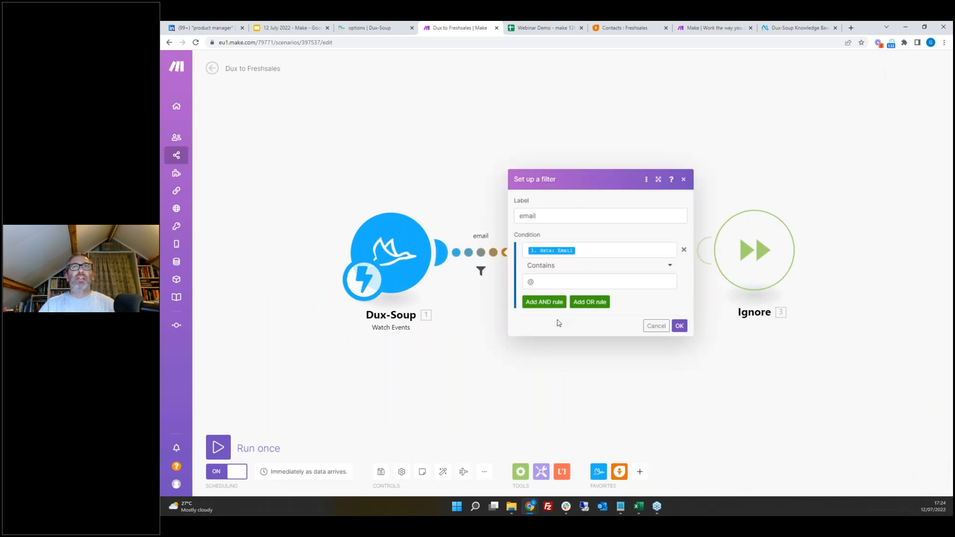
pyautogui.click(548, 302)
pyautogui.click(550, 283)
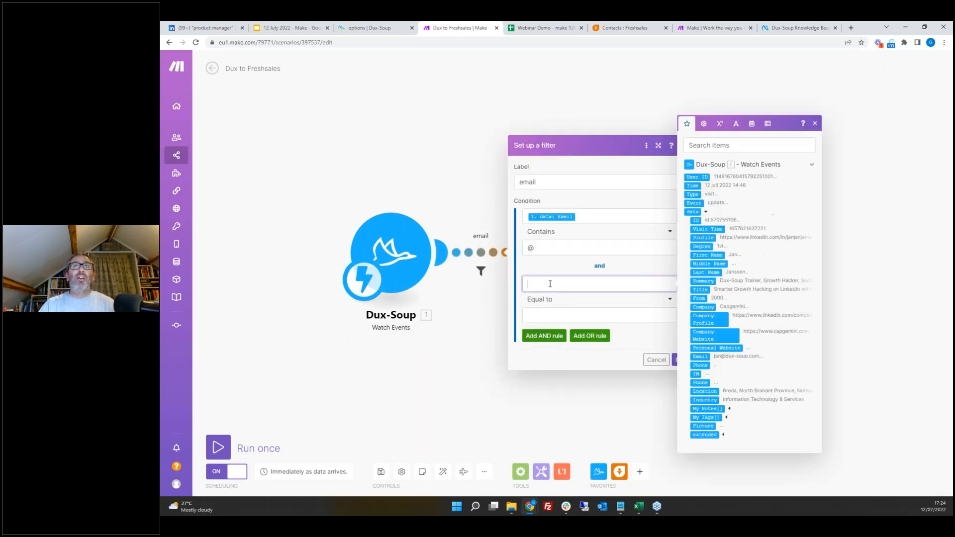
pyautogui.click(703, 246)
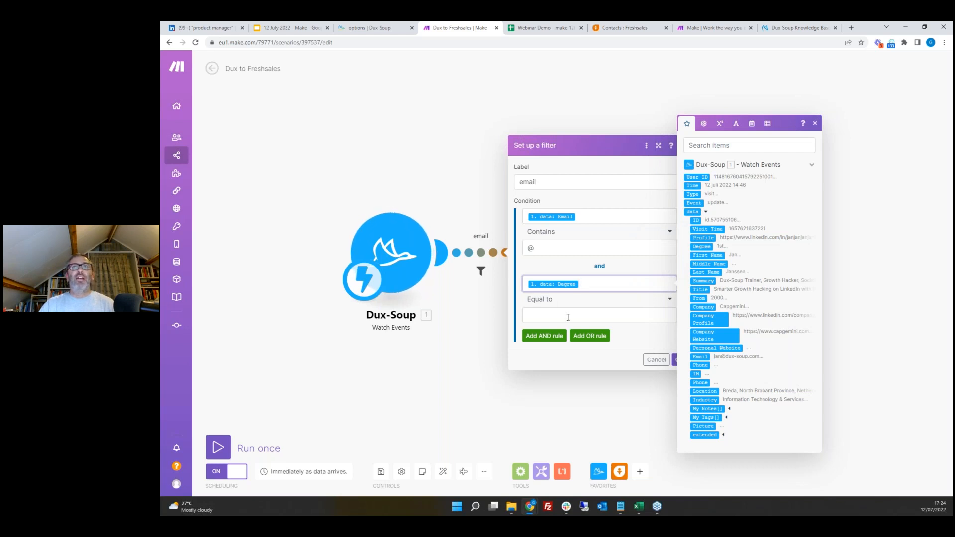
pyautogui.click(634, 302)
pyautogui.click(537, 423)
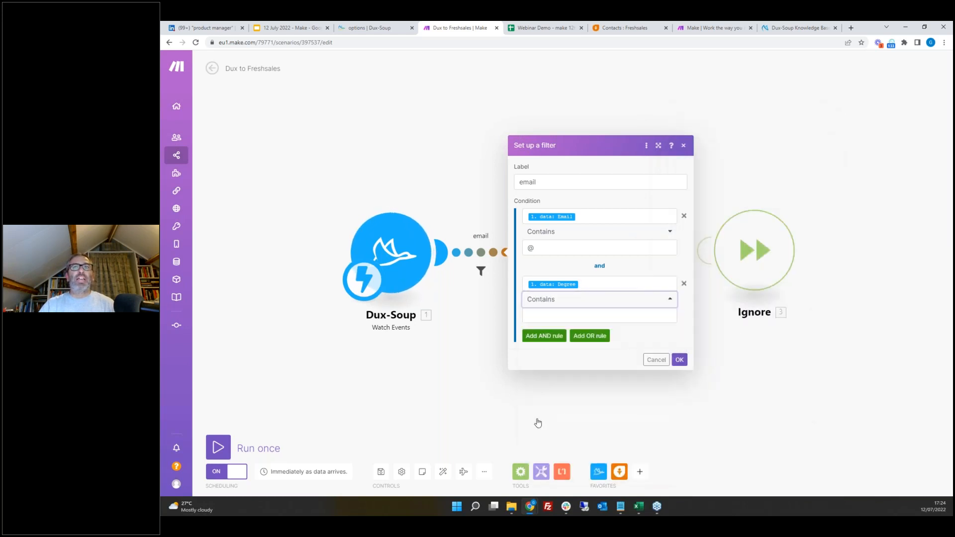
pyautogui.click(547, 315)
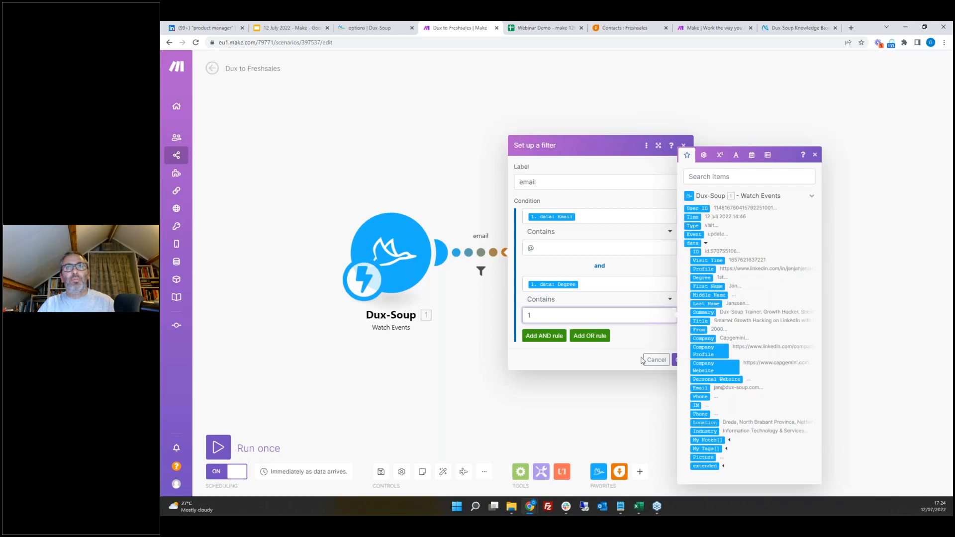
pyautogui.click(675, 359)
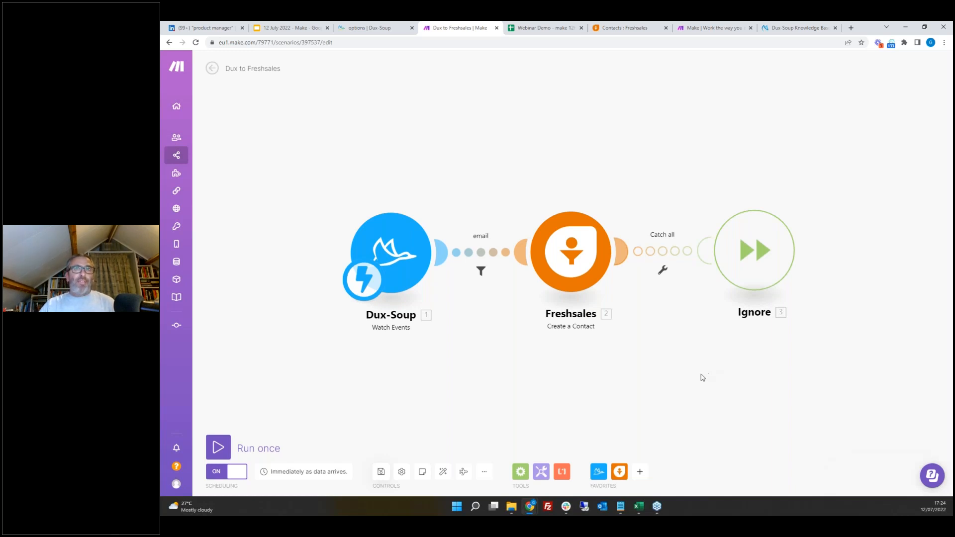
# Step: Create a new scenario in the Webinar Demo folder and open the app list for its first module
pyautogui.moveTo(259, 119)
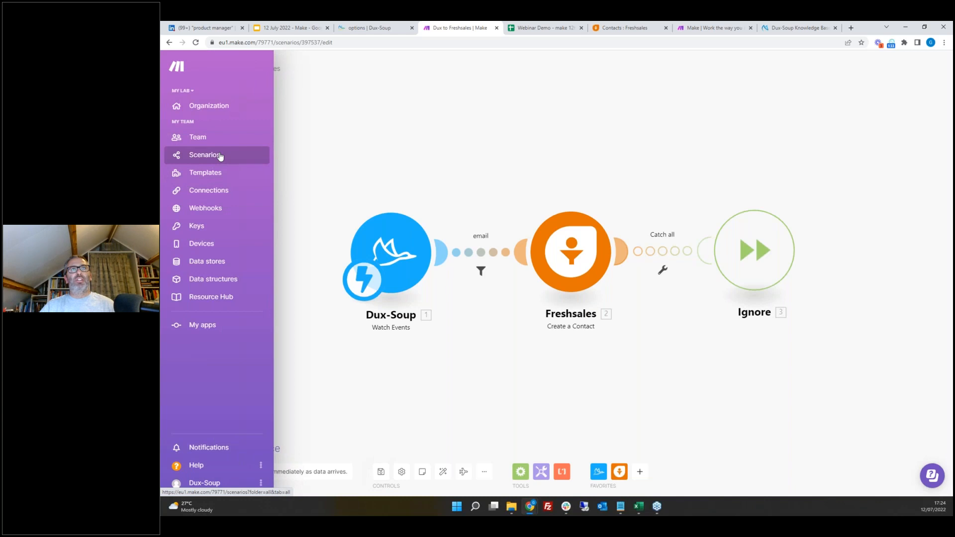
pyautogui.click(221, 156)
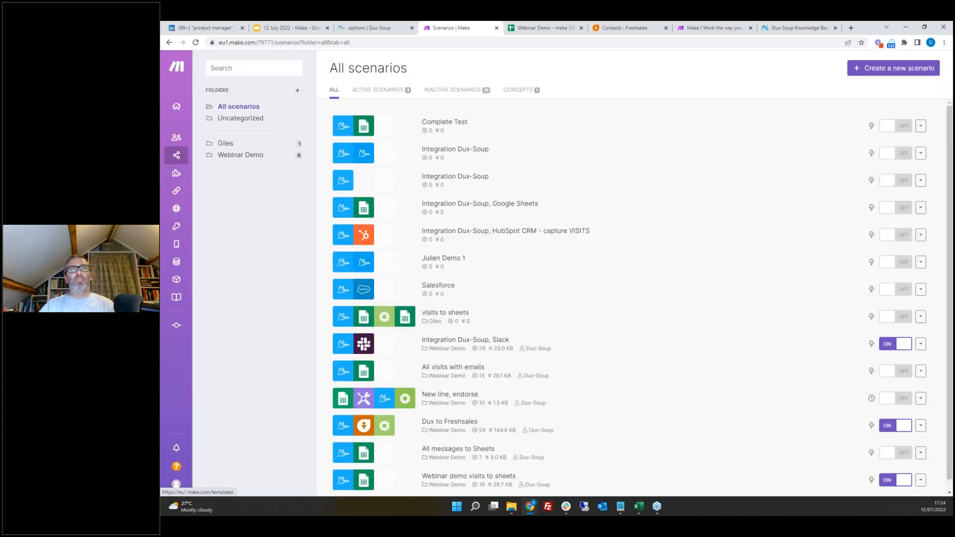
pyautogui.click(244, 155)
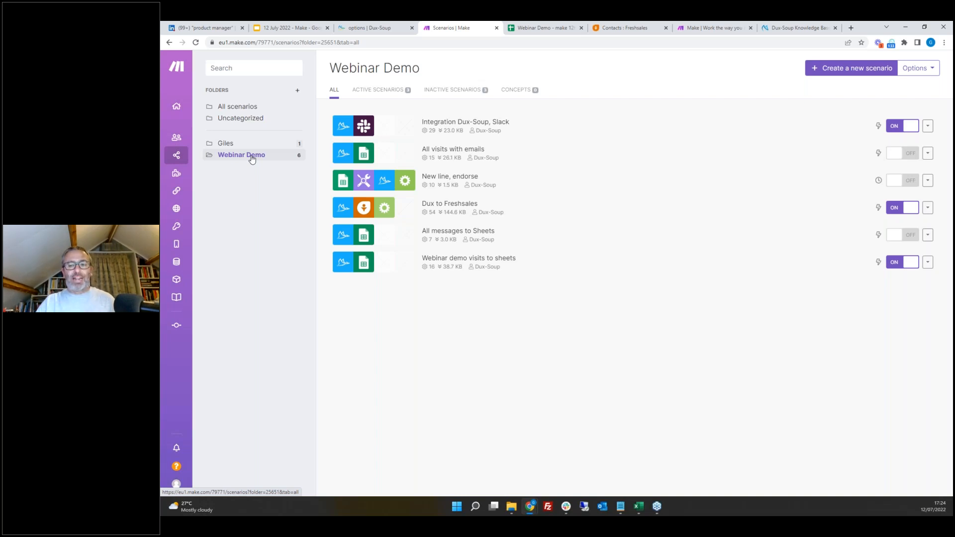
pyautogui.click(834, 69)
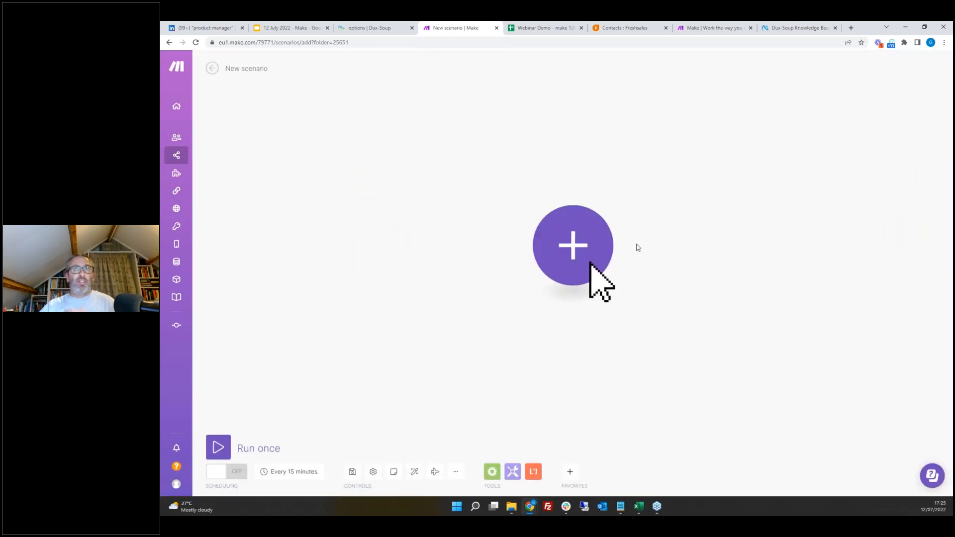
pyautogui.click(575, 251)
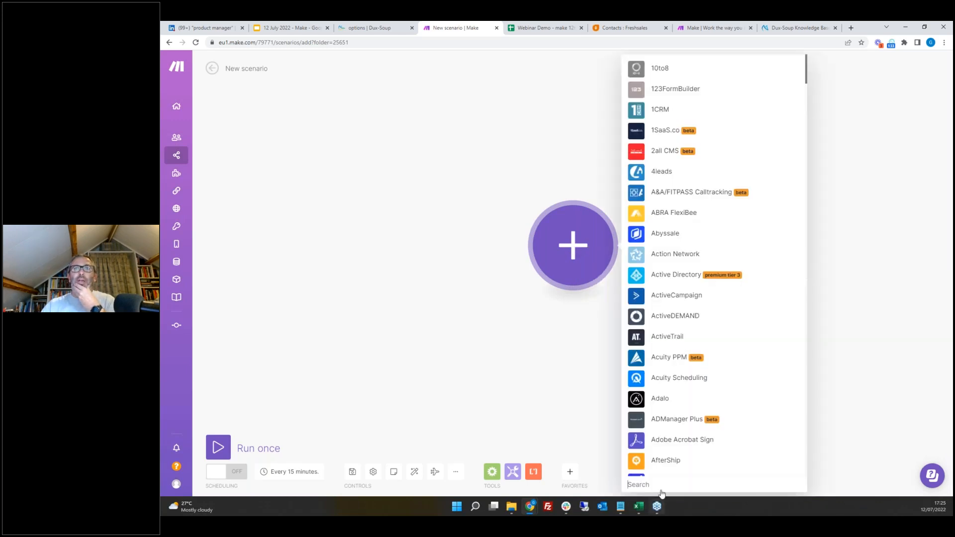
# Step: Add the Dux-Soup Watch Events trigger as the new scenario's first module
pyautogui.write('dux')
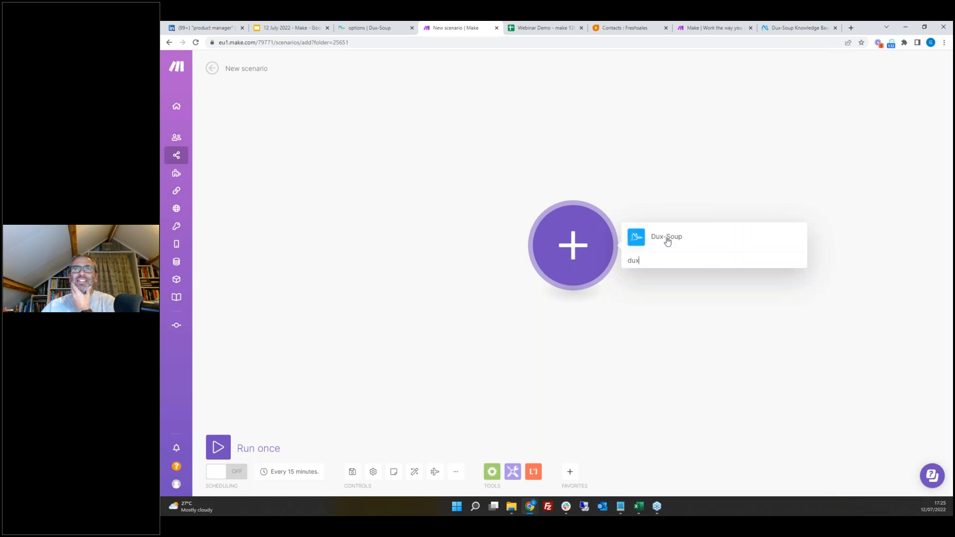
pyautogui.click(667, 241)
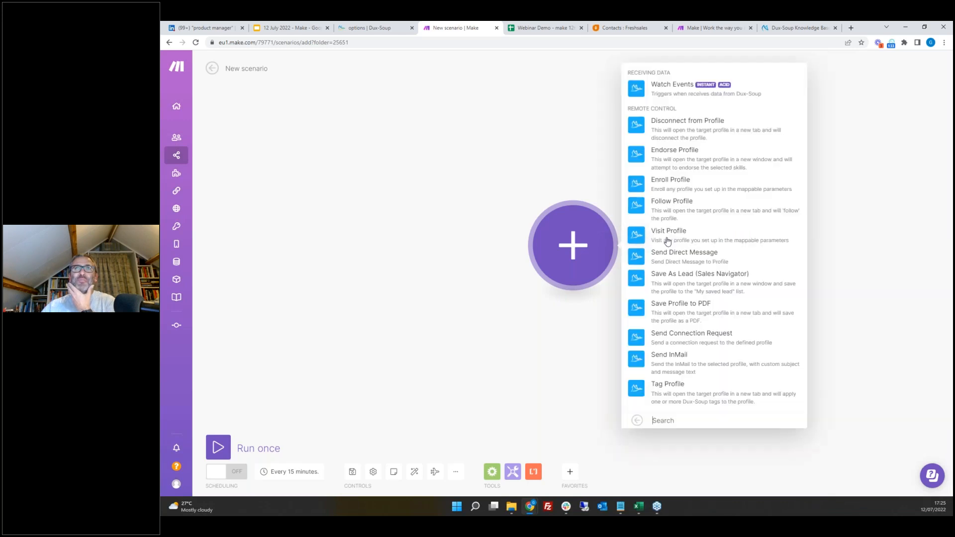
pyautogui.click(663, 91)
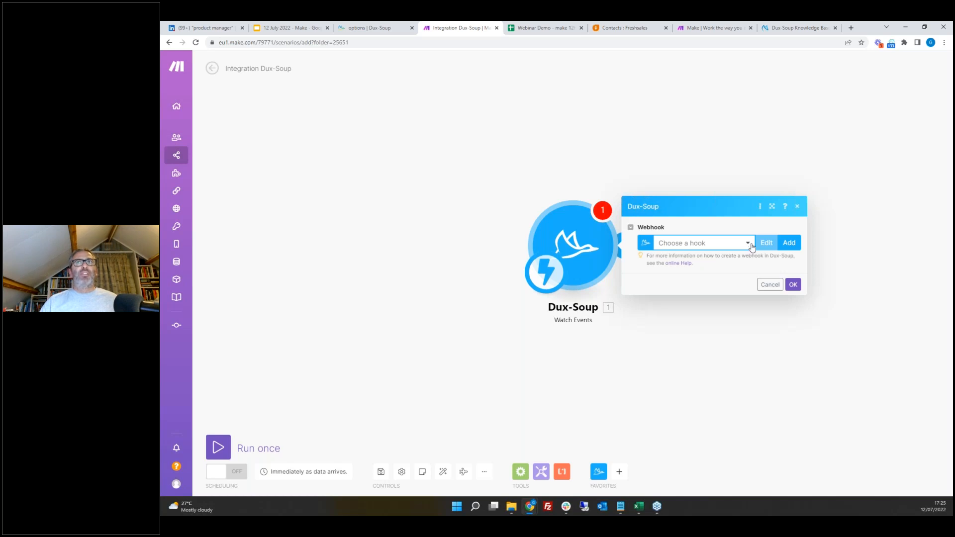
# Step: Create a new webhook for the trigger named "New connections"
pyautogui.click(790, 244)
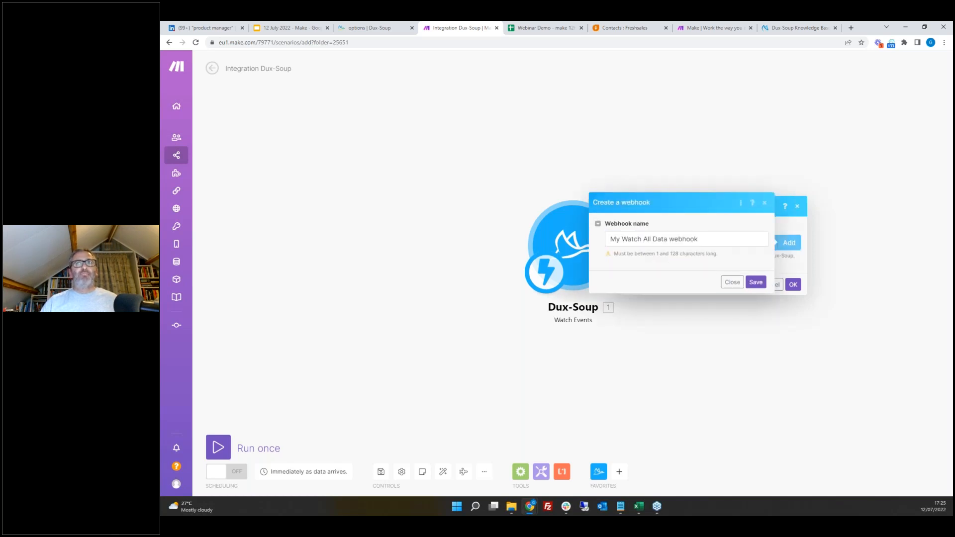
pyautogui.moveTo(715, 240); pyautogui.dragTo(567, 241)
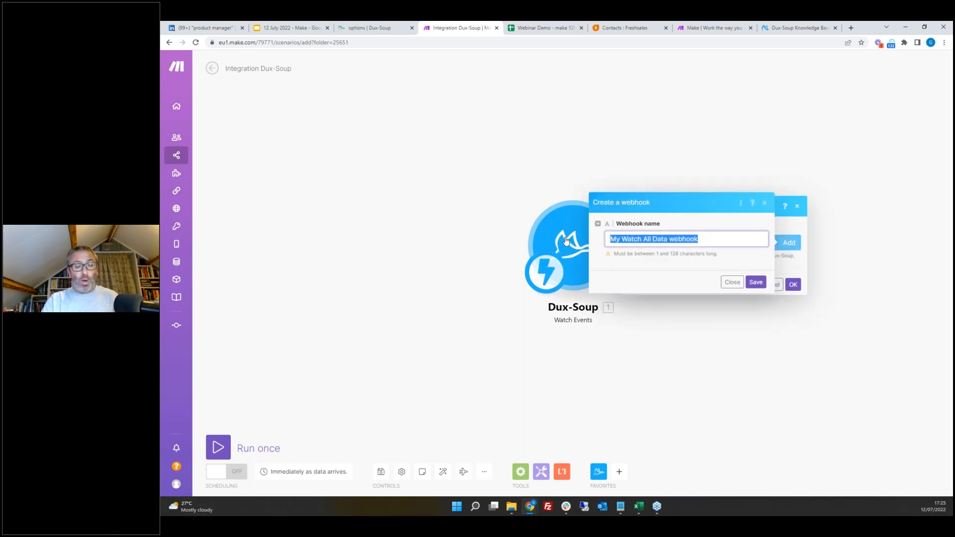
pyautogui.write('New conne')
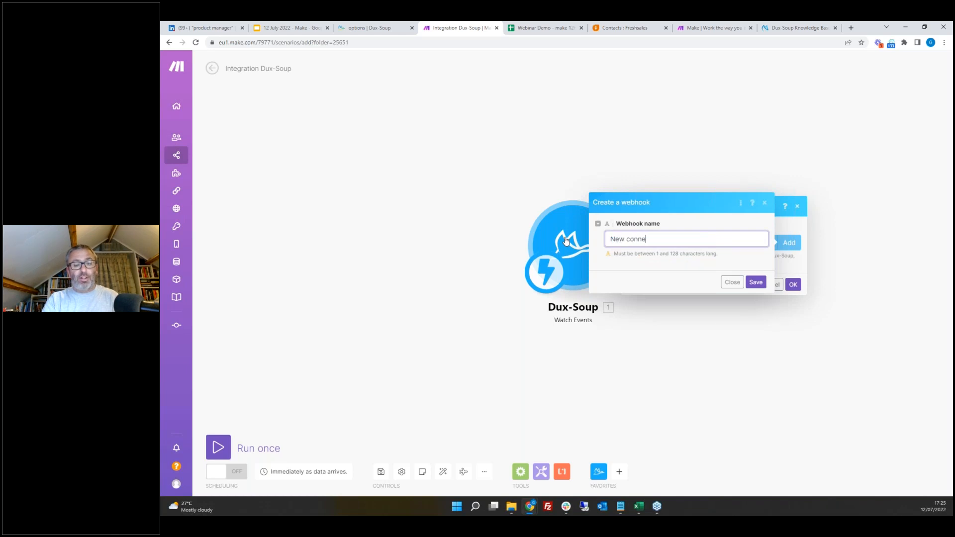
pyautogui.press('BackSpace')
pyautogui.press('BackSpace')
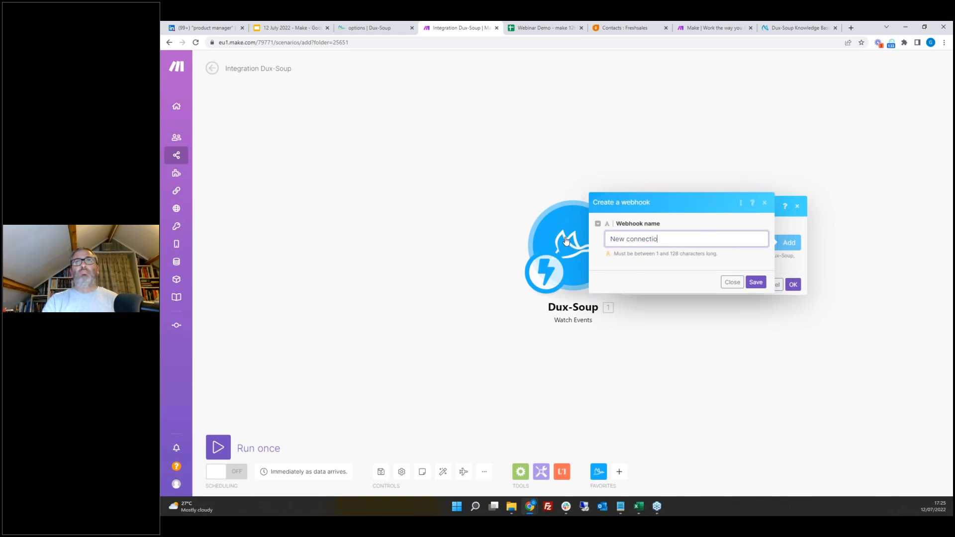
pyautogui.write('ns')
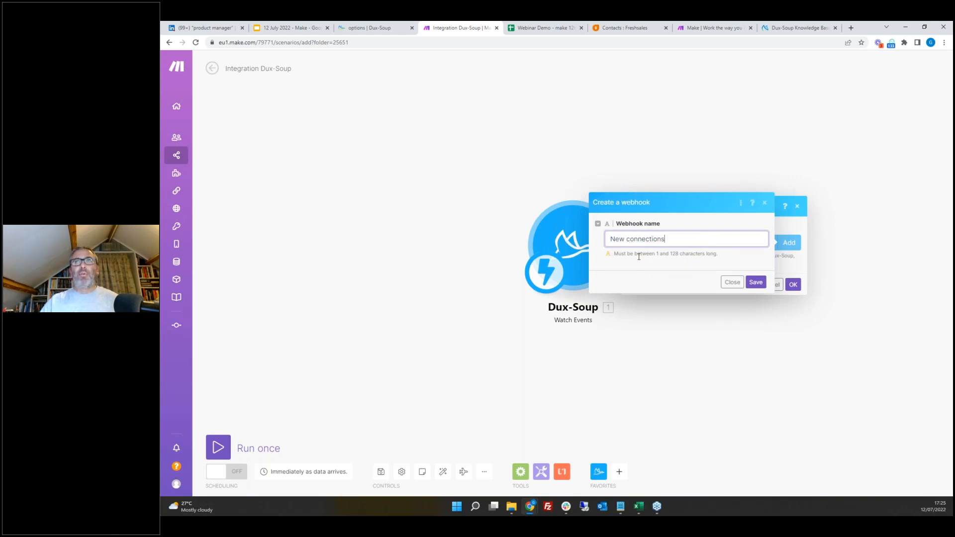
pyautogui.click(755, 282)
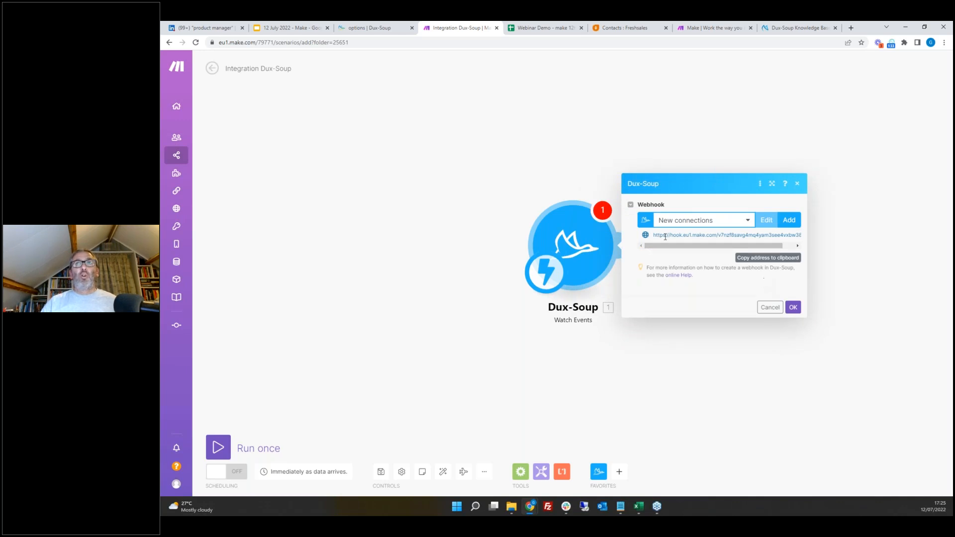
# Step: Copy the webhook address and paste it as a fifth webhook in the Dux-Soup Connect options
pyautogui.click(767, 261)
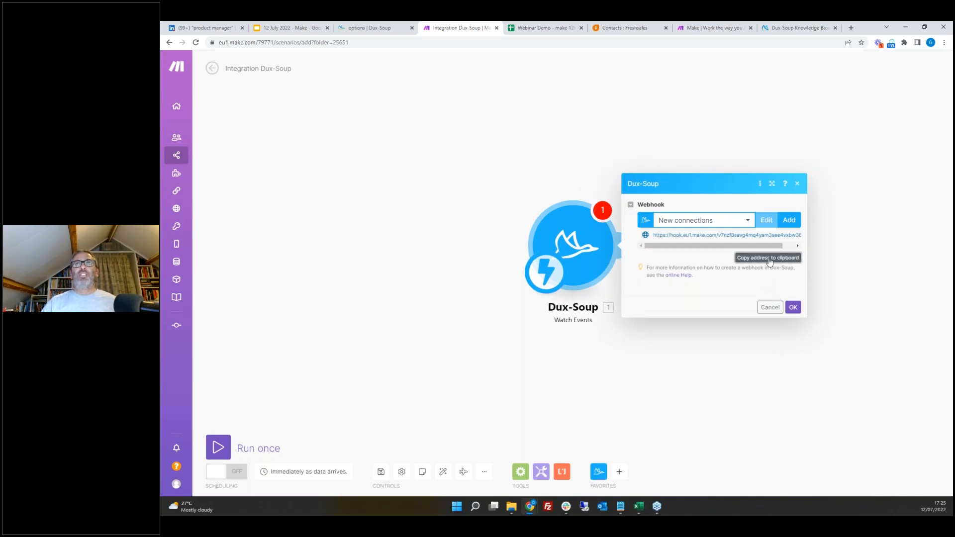
pyautogui.click(377, 28)
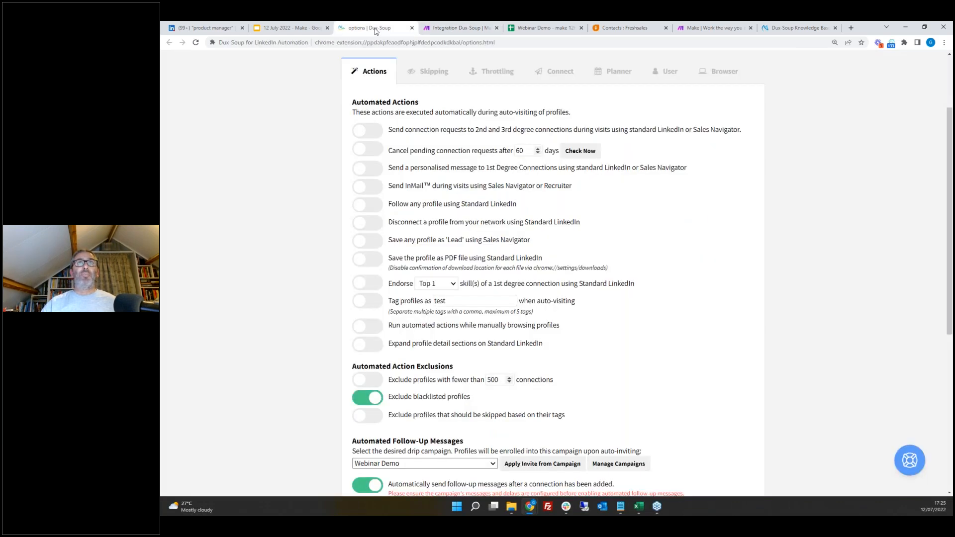
pyautogui.click(568, 75)
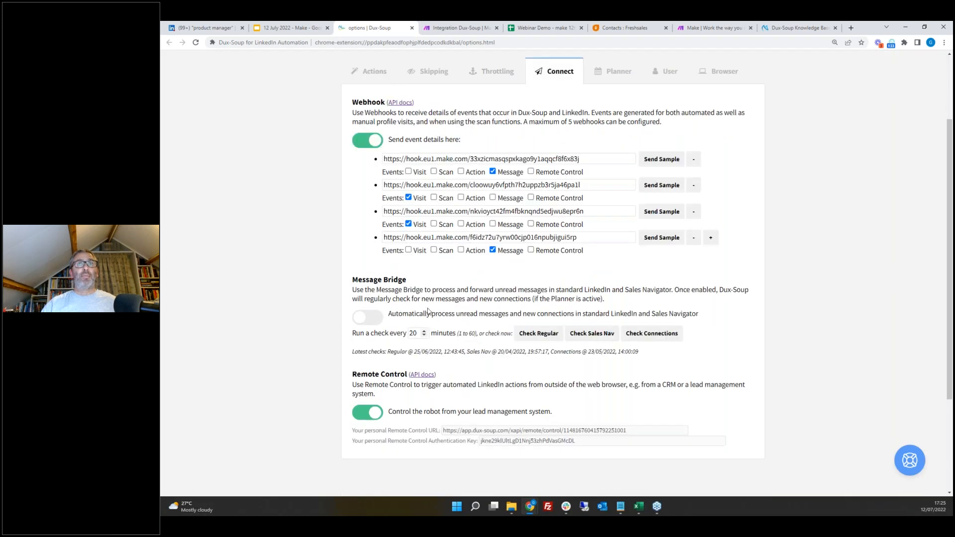
pyautogui.click(592, 237)
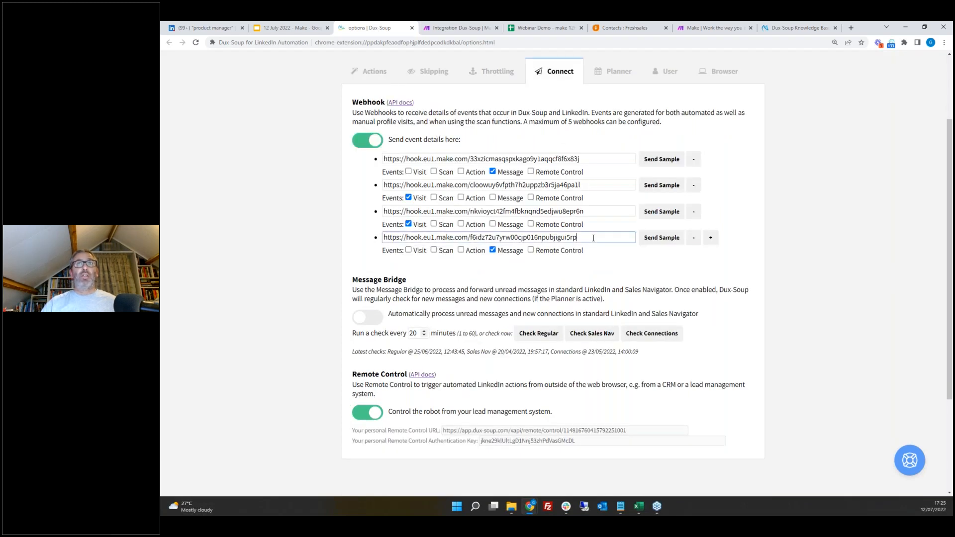
pyautogui.click(710, 238)
pyautogui.click(628, 263)
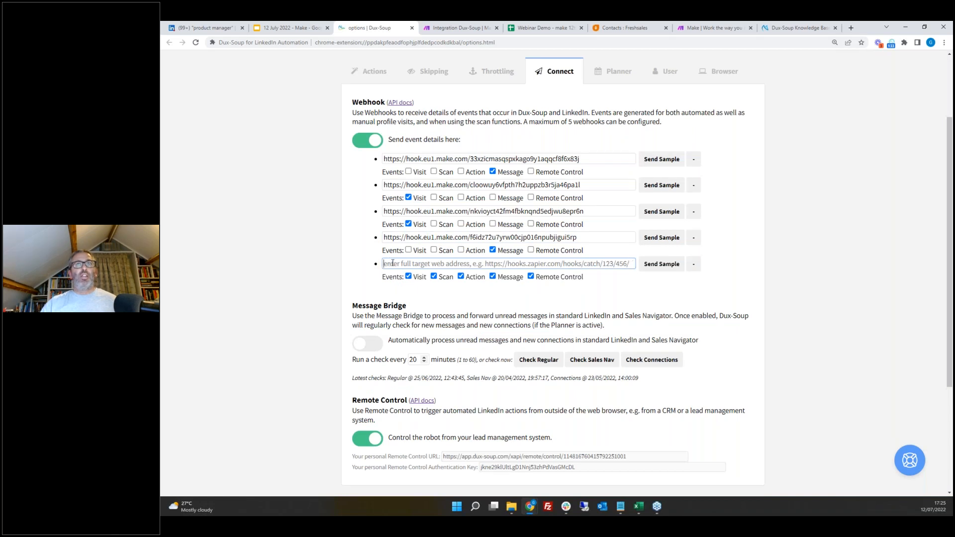
# Step: Keep only Message events enabled for the new webhook and confirm the trigger module settings
pyautogui.click(408, 277)
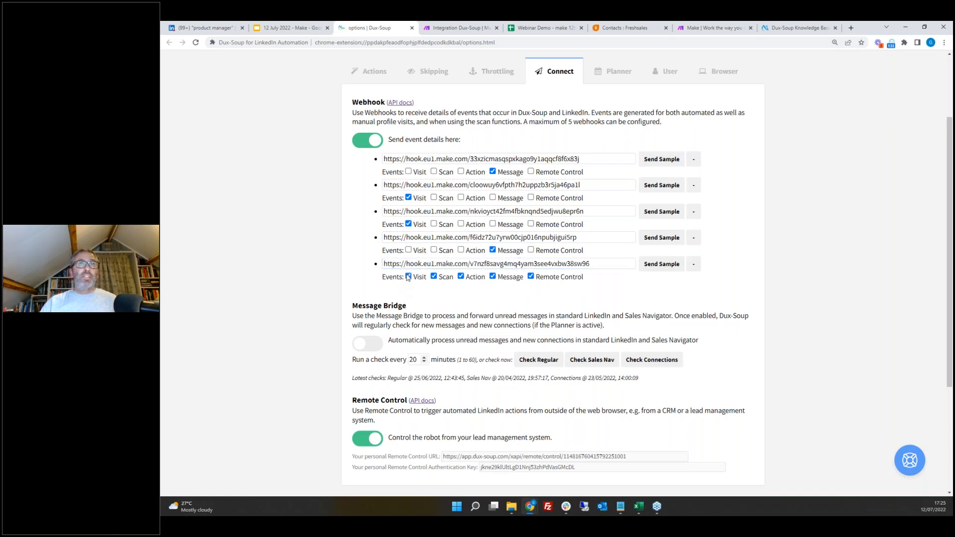
pyautogui.click(434, 277)
pyautogui.click(460, 277)
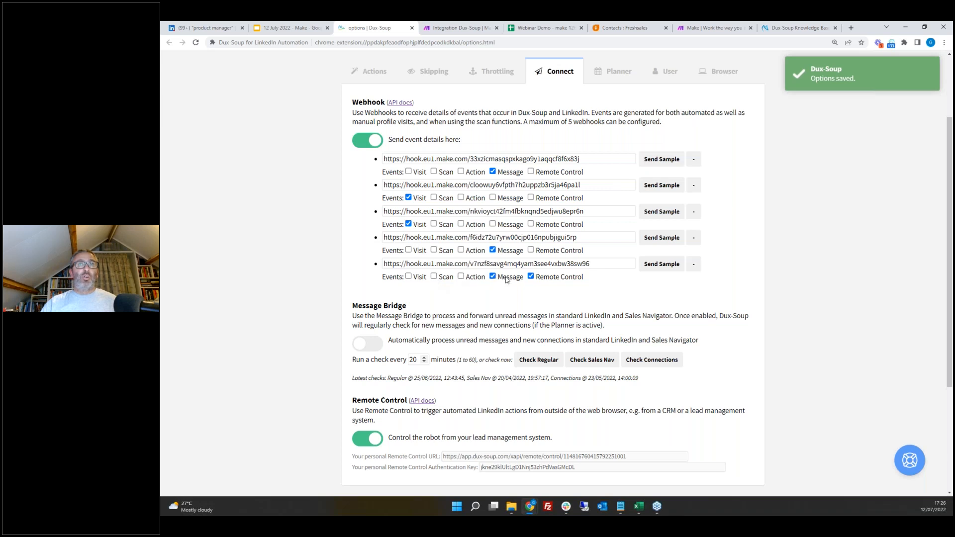
pyautogui.click(531, 277)
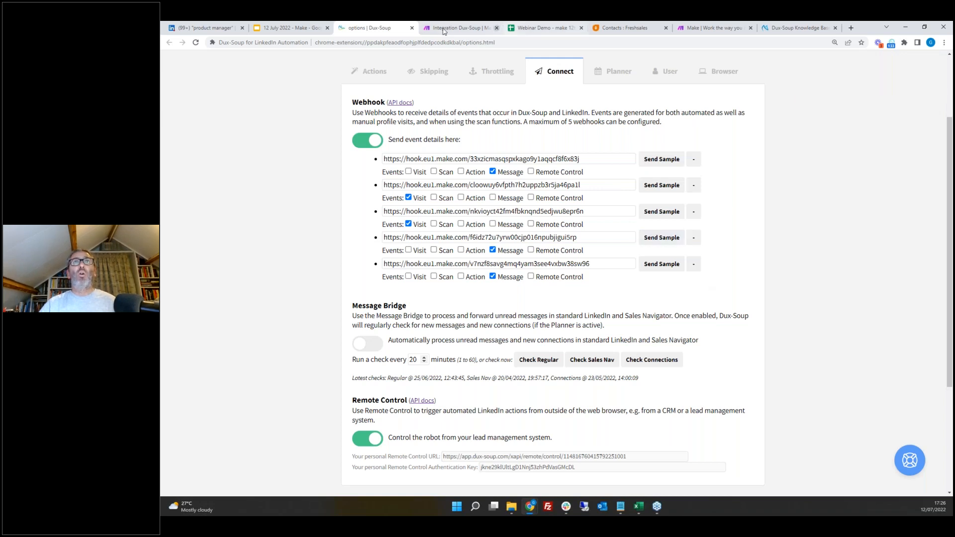
pyautogui.click(463, 29)
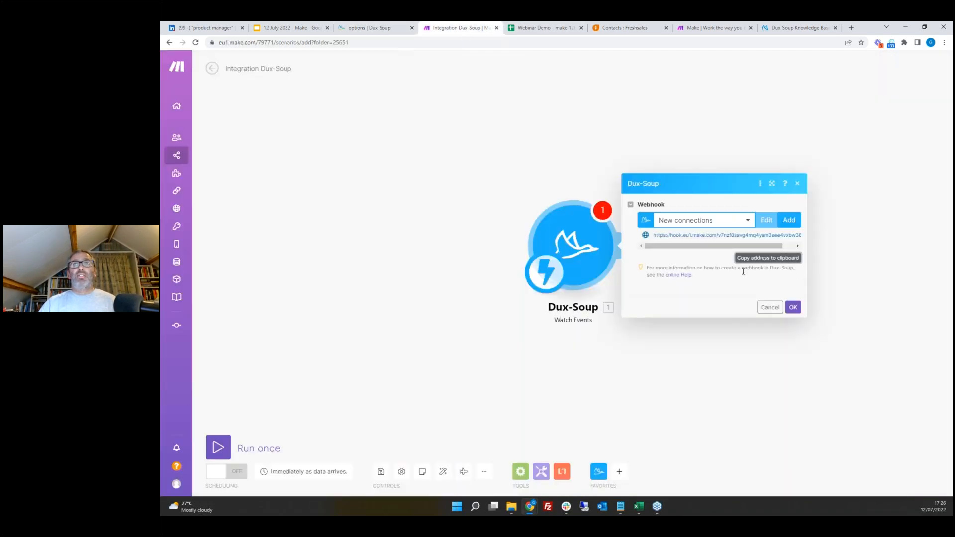
pyautogui.click(794, 308)
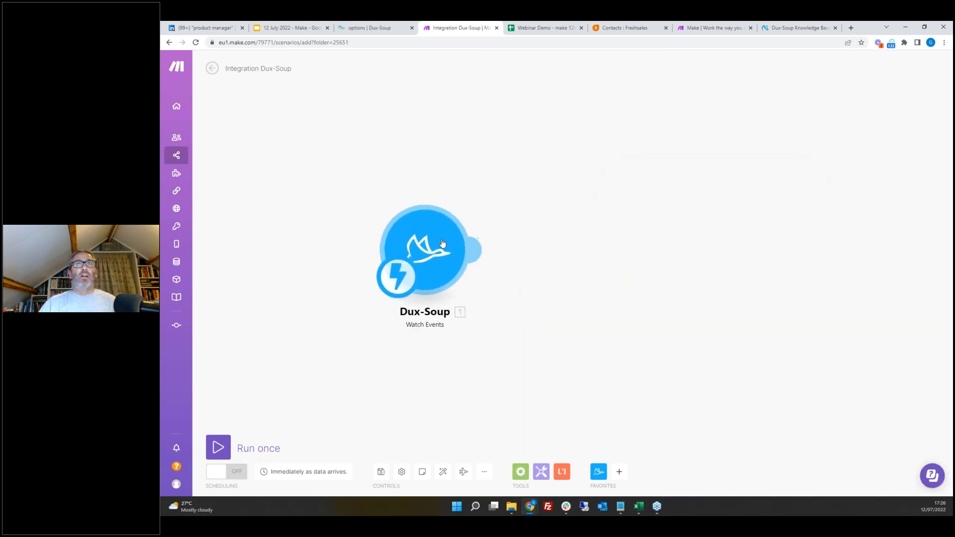
# Step: Send a sample event from the new Dux-Soup webhook
pyautogui.click(371, 28)
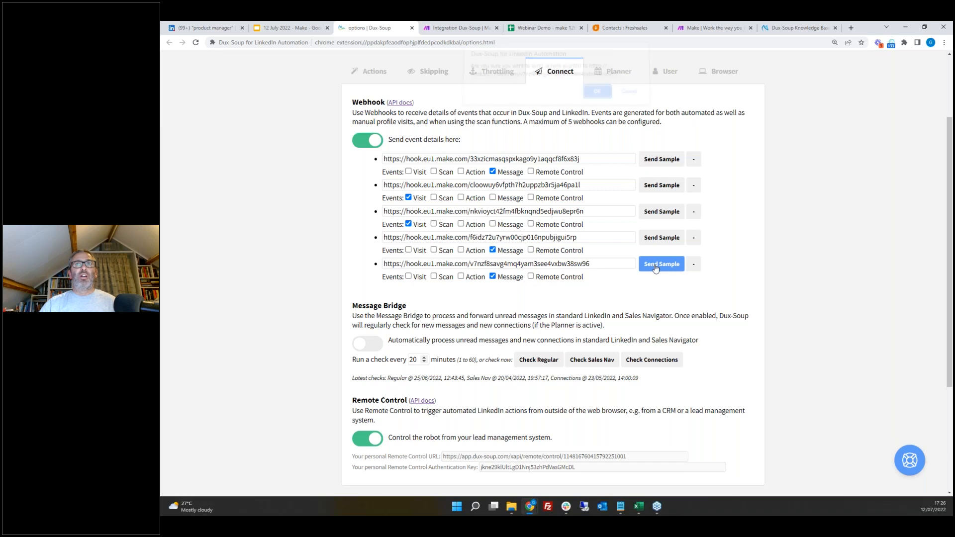
pyautogui.click(655, 268)
pyautogui.click(596, 97)
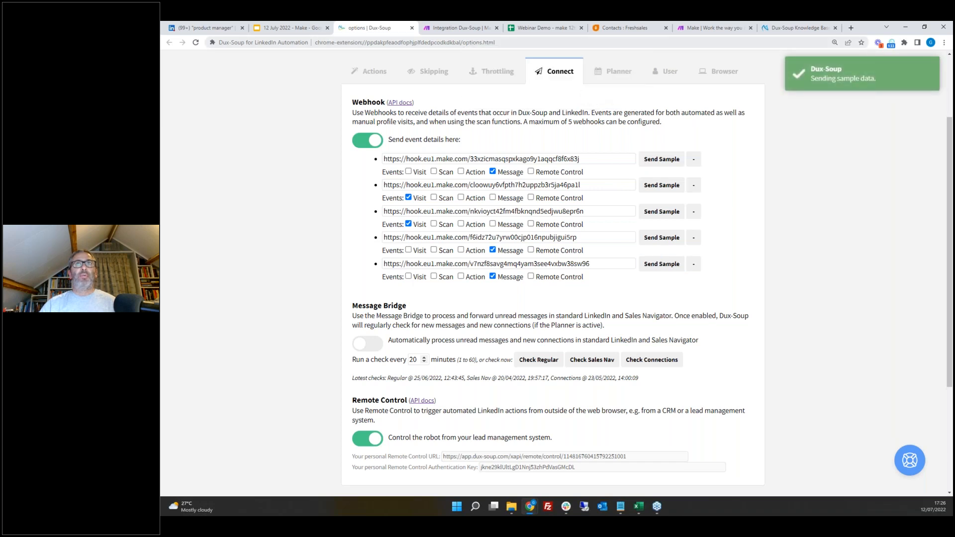
# Step: Run the Dux-Soup module on its own and send another sample event to the new webhook
pyautogui.click(461, 28)
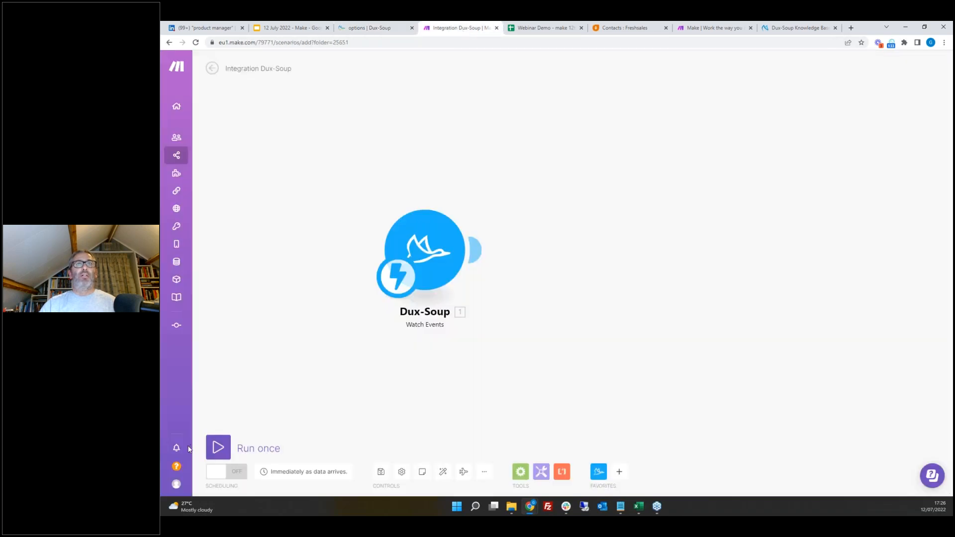
pyautogui.rightClick(430, 238)
pyautogui.click(466, 257)
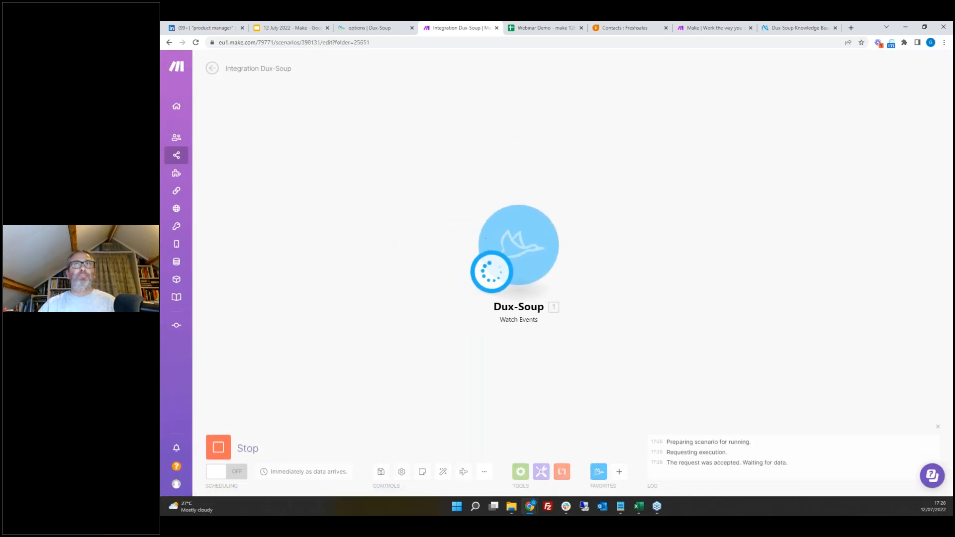
pyautogui.click(377, 28)
pyautogui.click(661, 264)
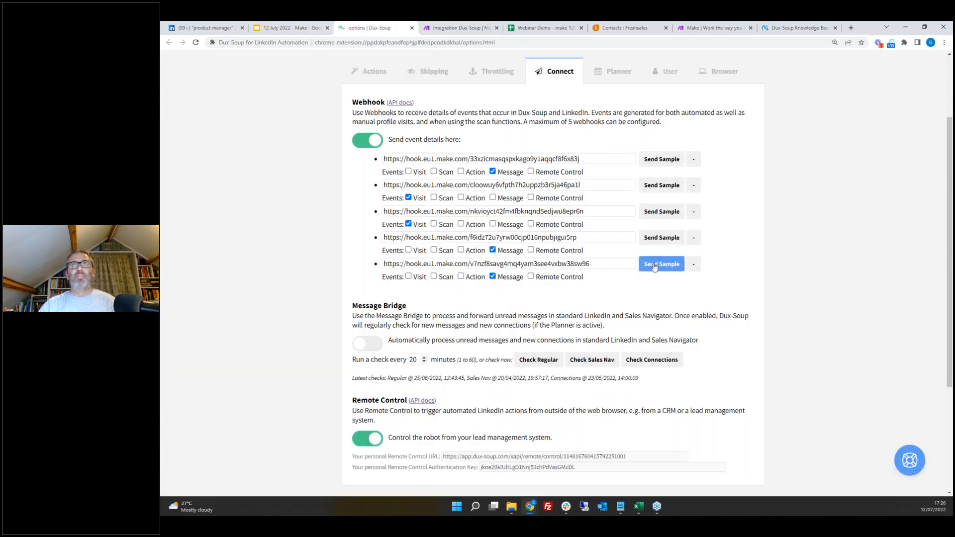
pyautogui.press('Return')
pyautogui.click(456, 29)
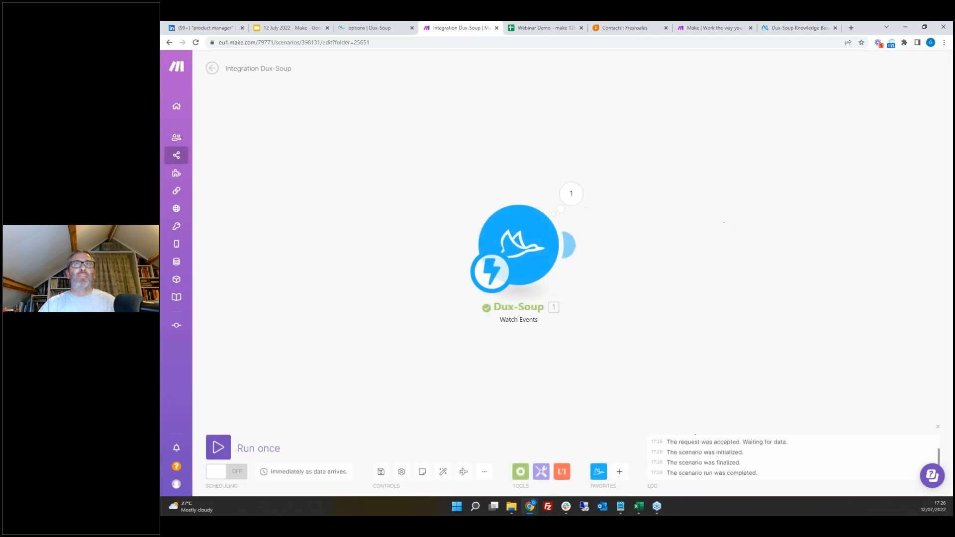
# Step: Inspect the received bundle and its data collection in the module's output
pyautogui.click(577, 200)
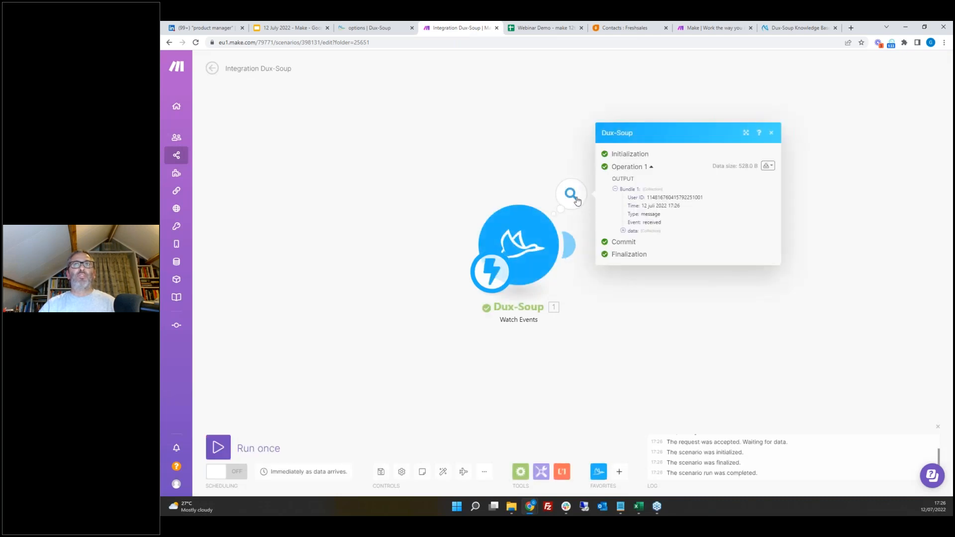
pyautogui.click(623, 231)
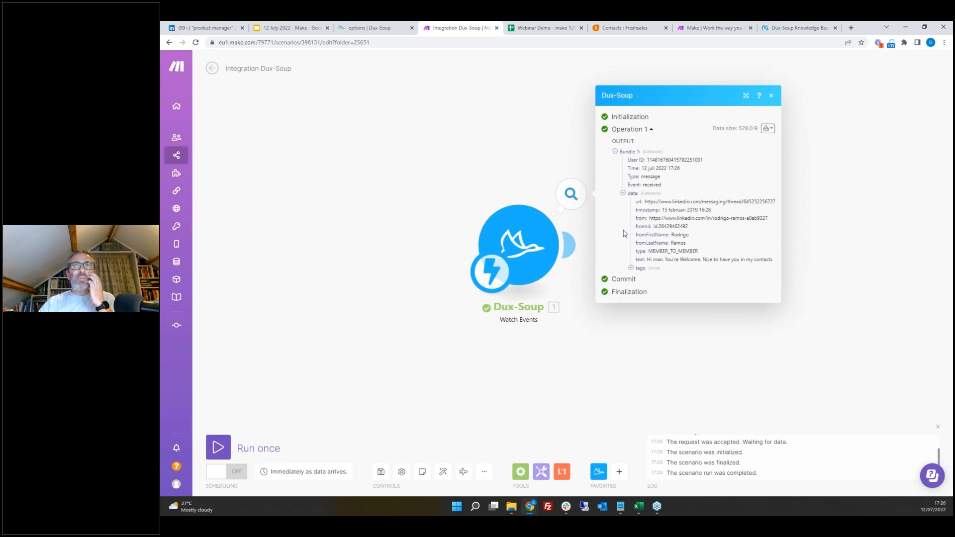
pyautogui.moveTo(641, 174); pyautogui.dragTo(639, 177)
pyautogui.doubleClick(657, 184)
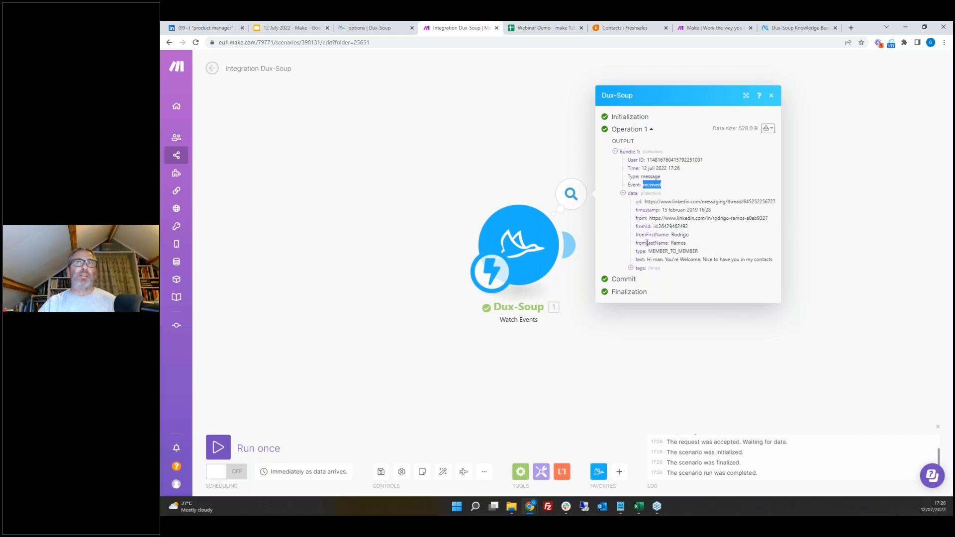
pyautogui.click(773, 98)
# Step: Run the Dux-Soup module again, choosing to process the existing queued bundles
pyautogui.rightClick(549, 218)
pyautogui.click(581, 240)
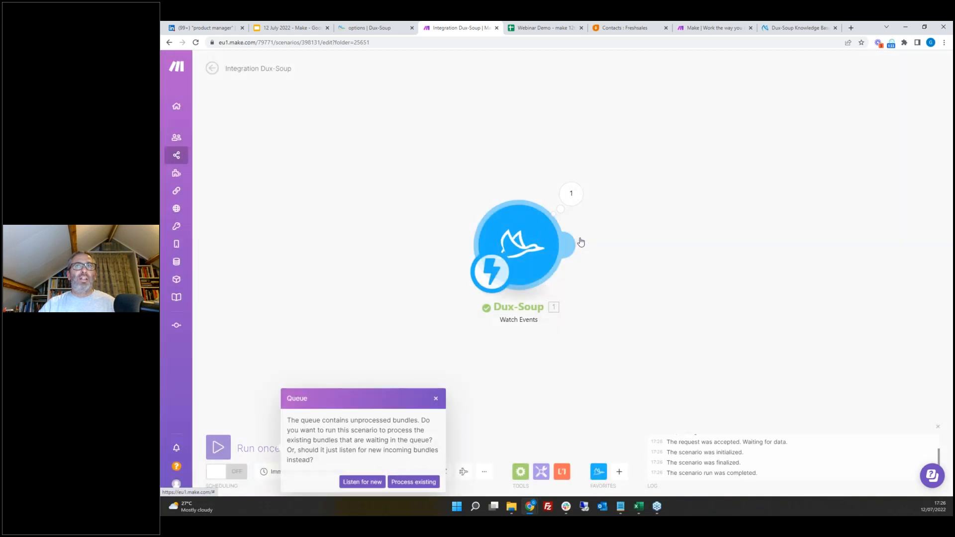
pyautogui.click(415, 482)
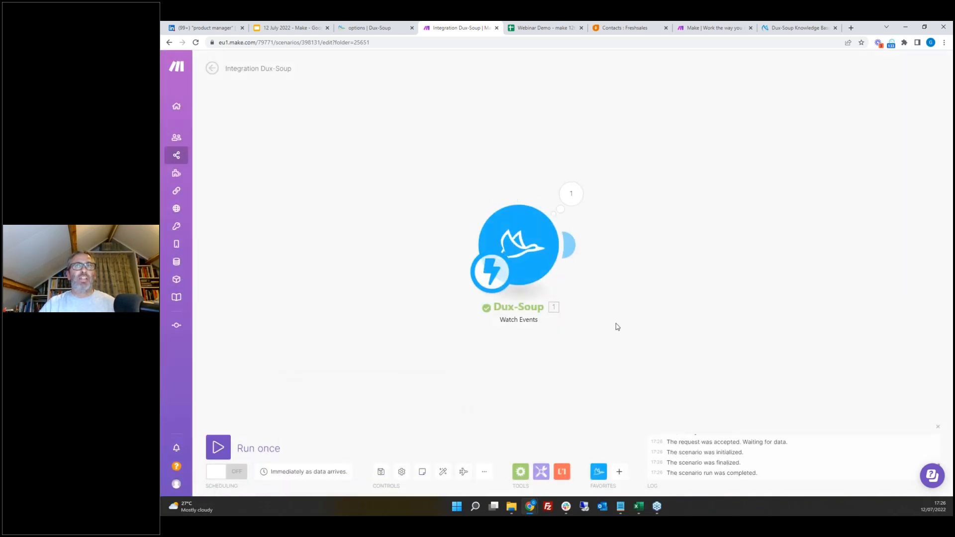
# Step: Examine the processed bundle's data fields and move the Dux-Soup module further left on the canvas
pyautogui.click(573, 197)
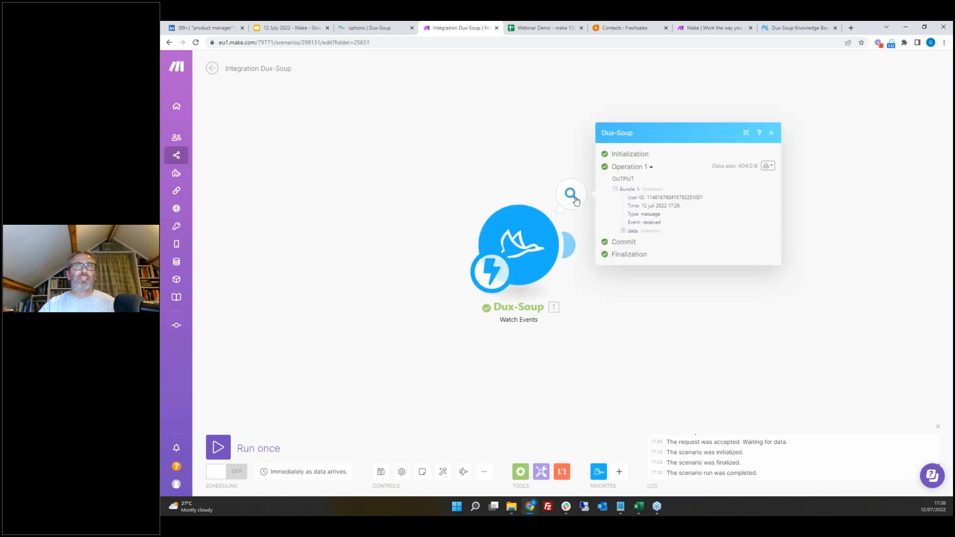
pyautogui.click(623, 231)
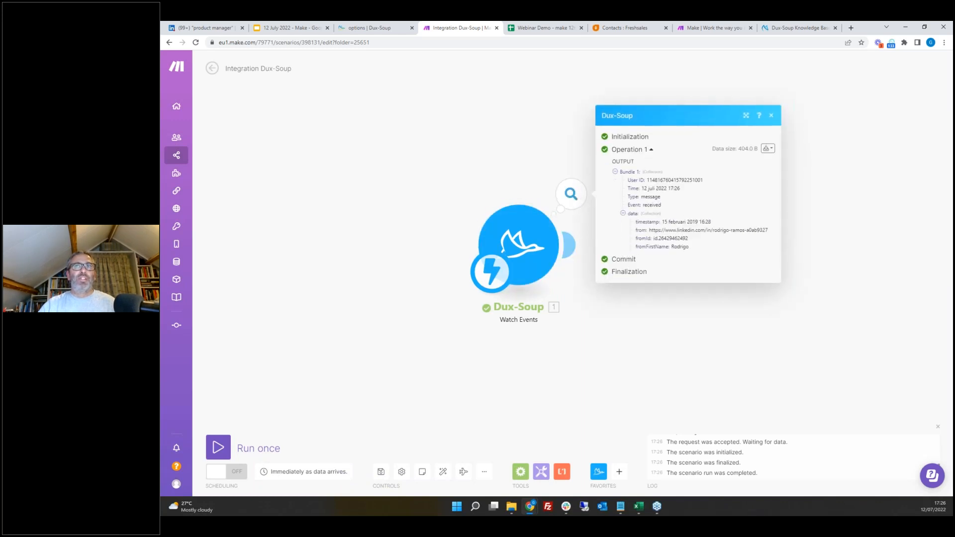
pyautogui.moveTo(697, 248); pyautogui.dragTo(651, 246)
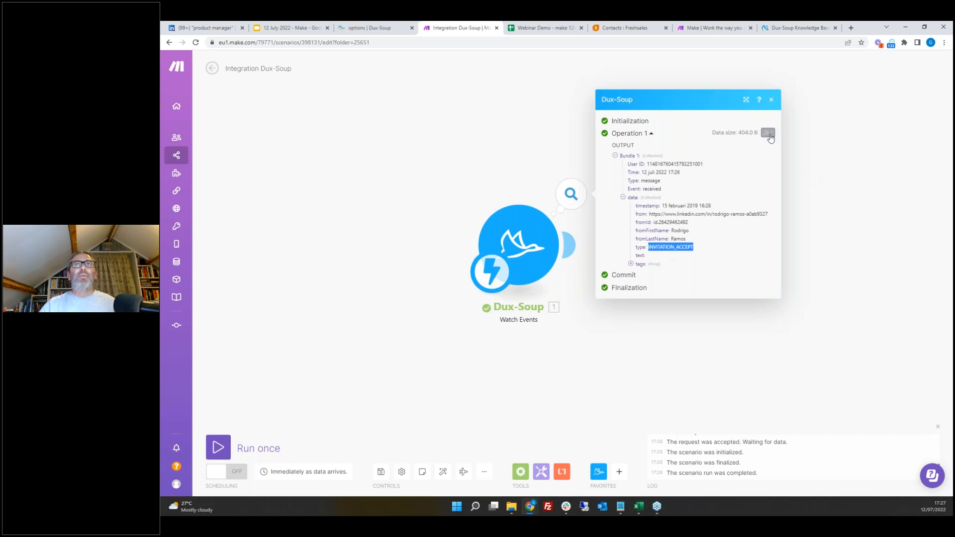
pyautogui.click(772, 102)
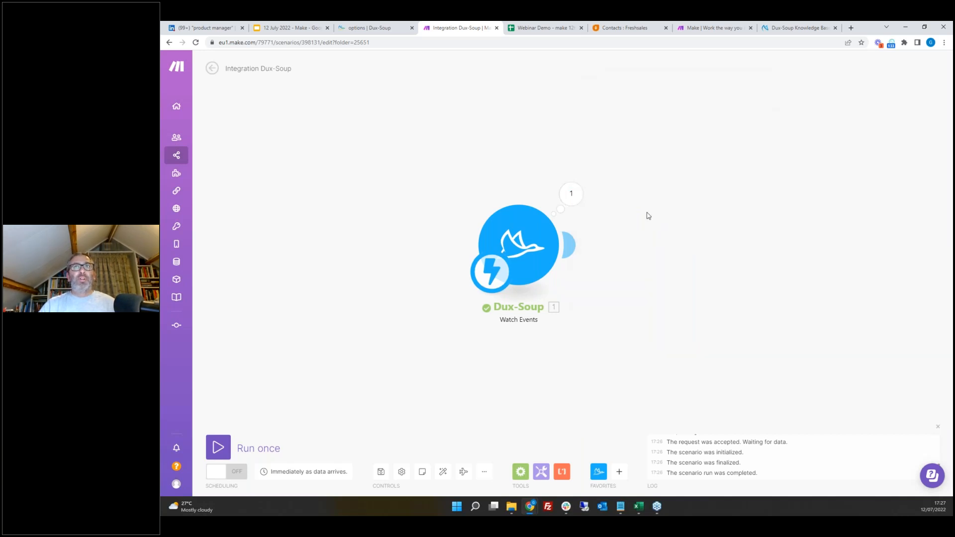
pyautogui.moveTo(524, 242); pyautogui.dragTo(402, 250)
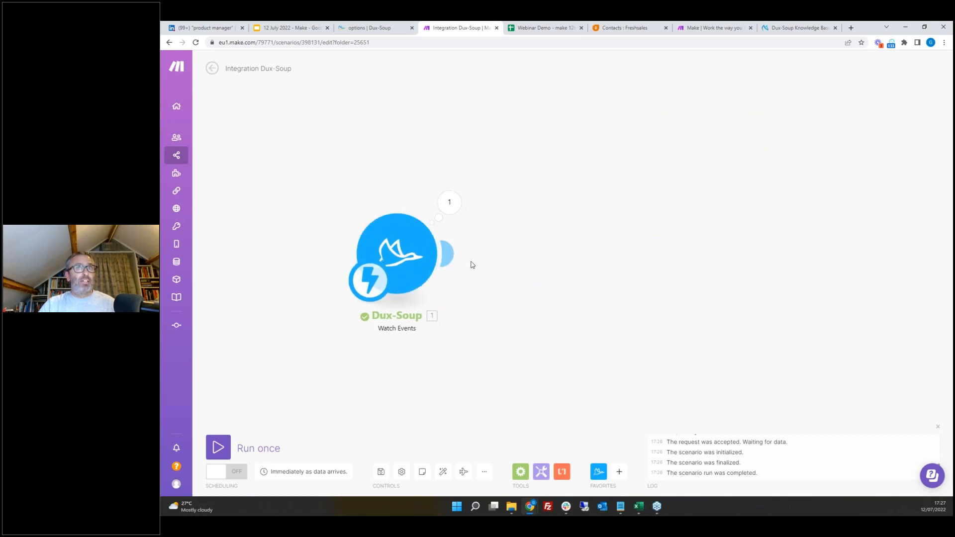
# Step: Add a Dux-Soup Visit Profile module after the trigger, mapping its Profile to the event data's from field
pyautogui.click(455, 254)
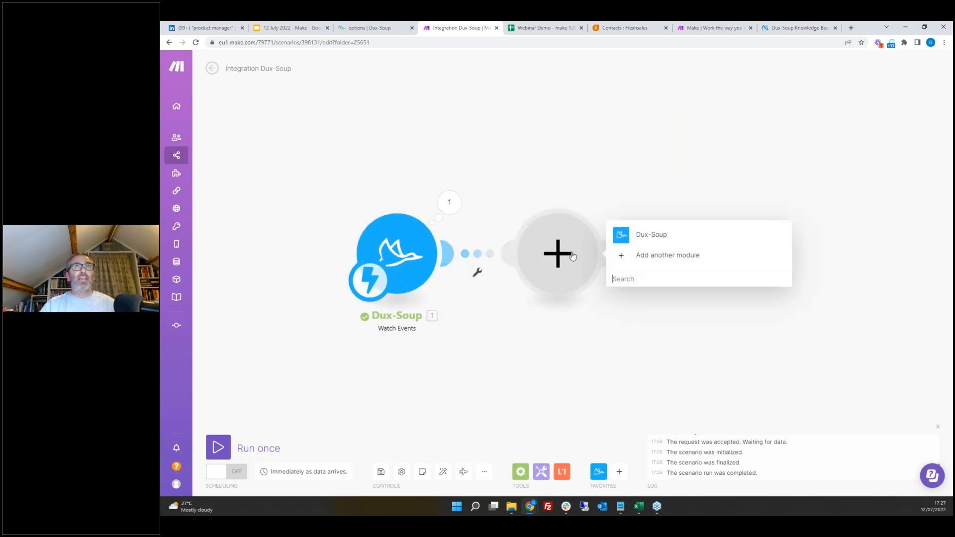
pyautogui.click(622, 235)
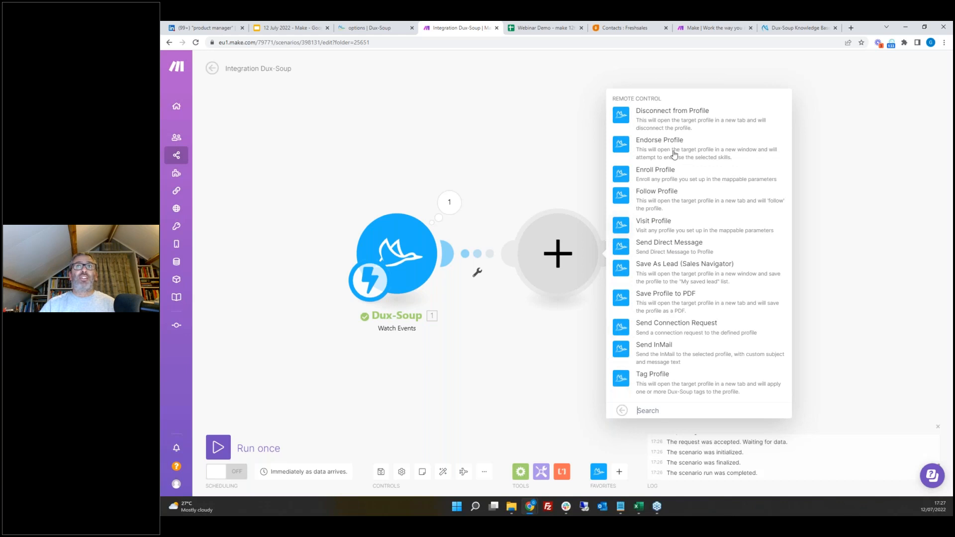
pyautogui.click(651, 226)
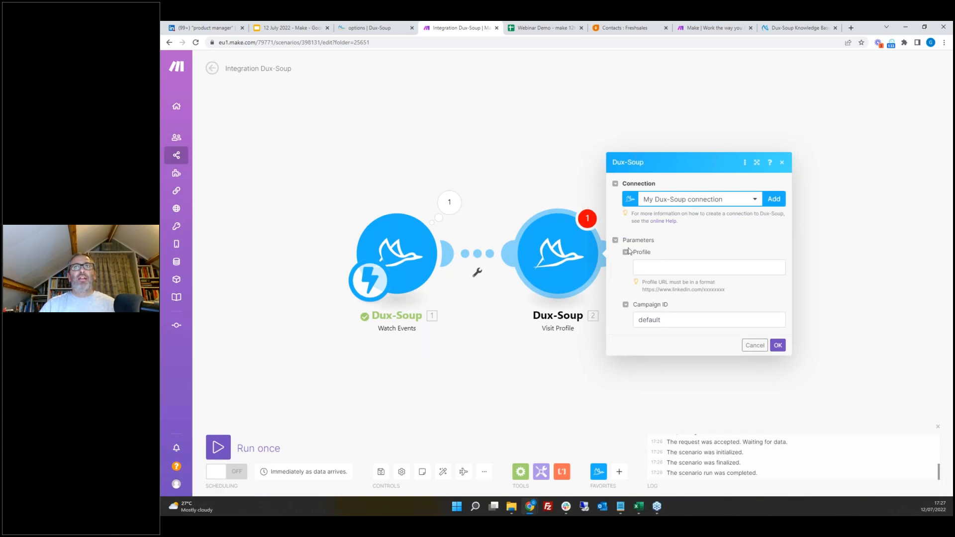
pyautogui.click(660, 270)
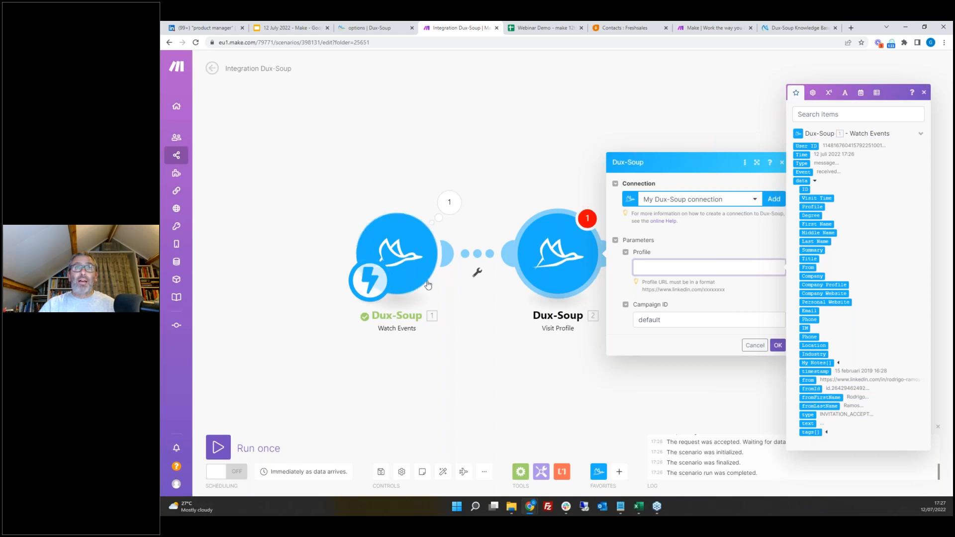
pyautogui.click(807, 380)
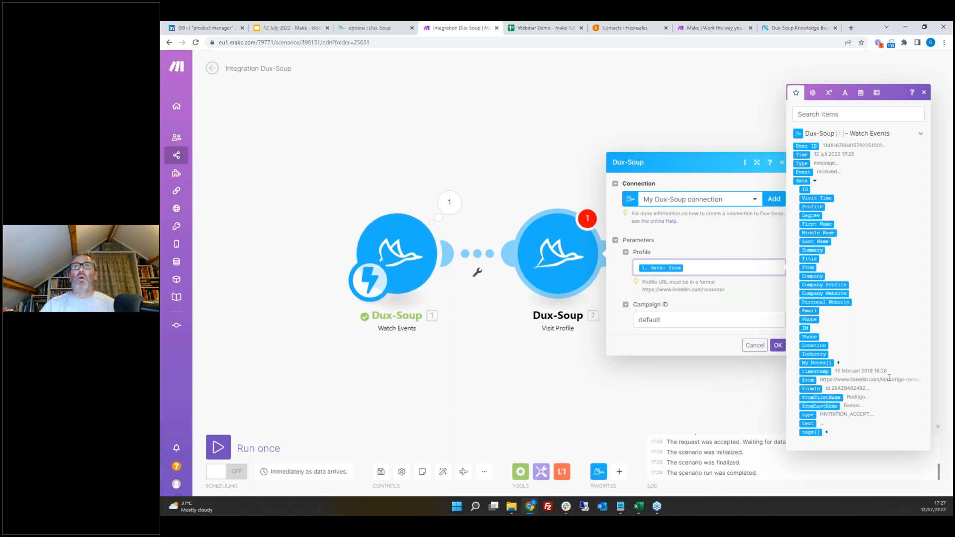
pyautogui.click(778, 347)
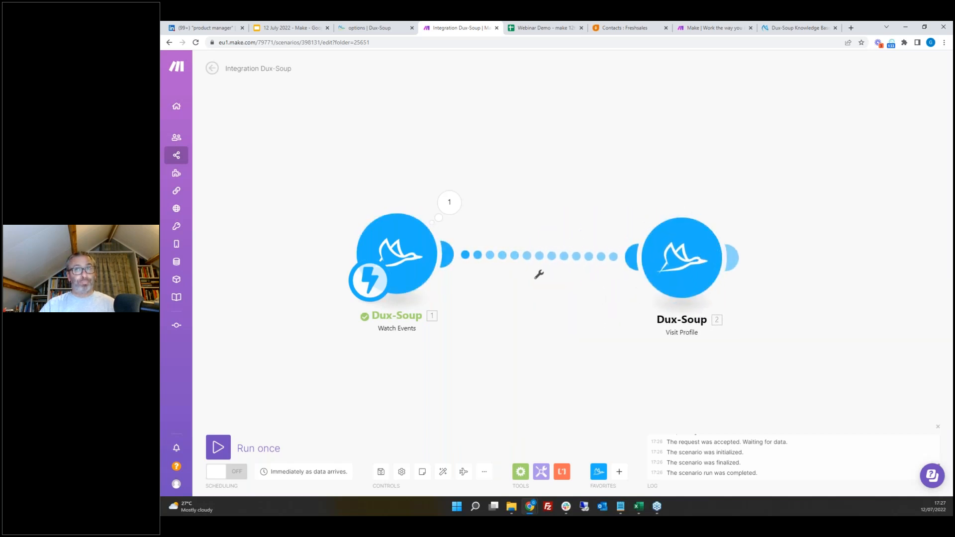
pyautogui.moveTo(674, 259); pyautogui.dragTo(669, 255)
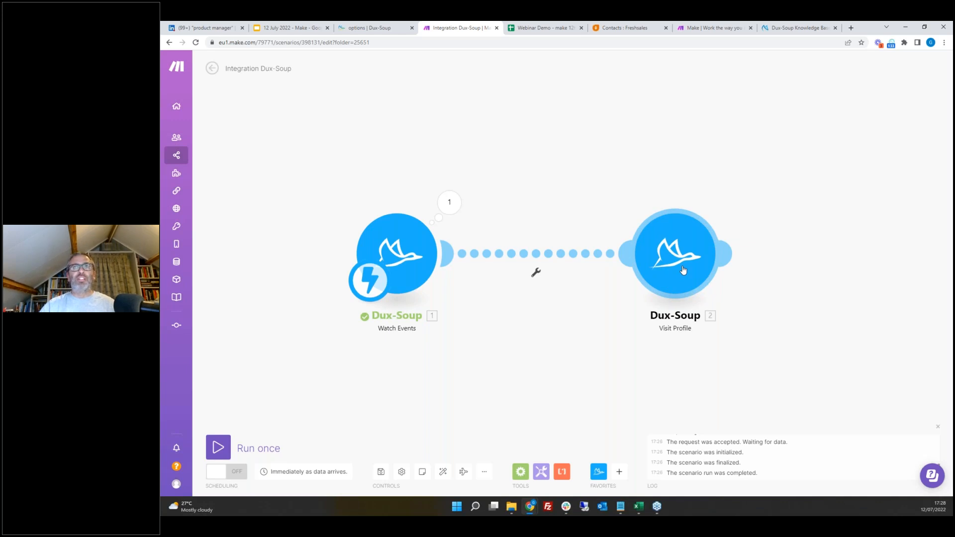
pyautogui.click(380, 28)
pyautogui.scroll(-3, 519, 391)
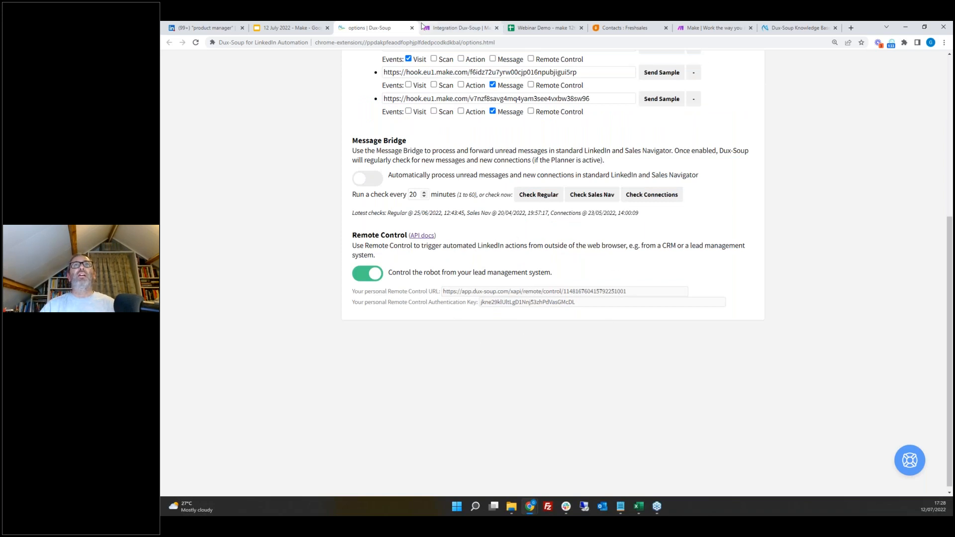
pyautogui.click(461, 28)
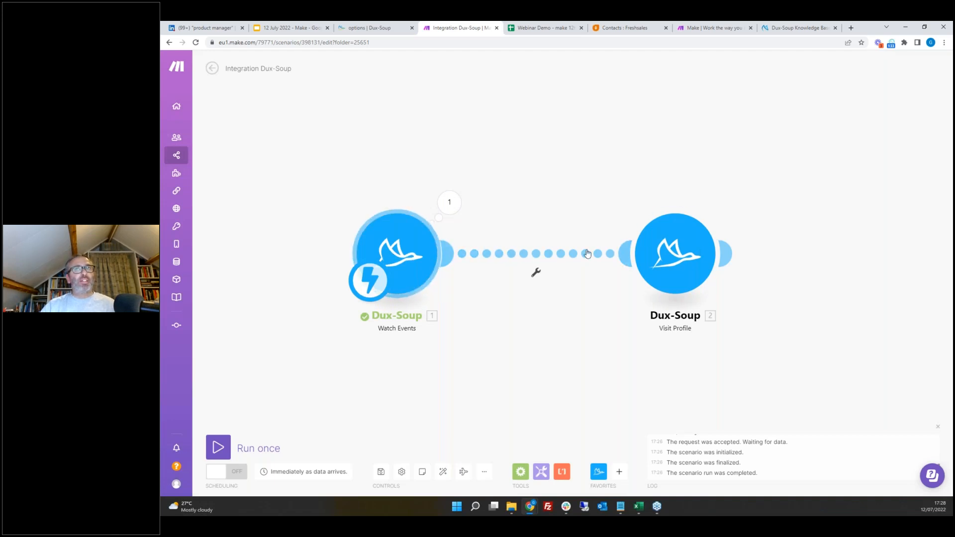
# Step: Set up a filter on the link to Visit Profile so the data type must equal INVITATION_ACCEPT
pyautogui.click(536, 275)
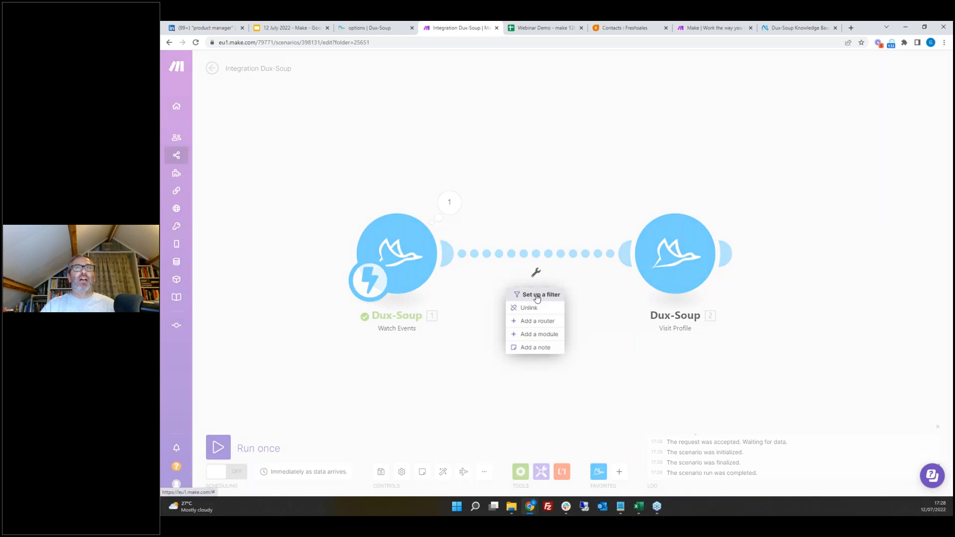
pyautogui.click(537, 296)
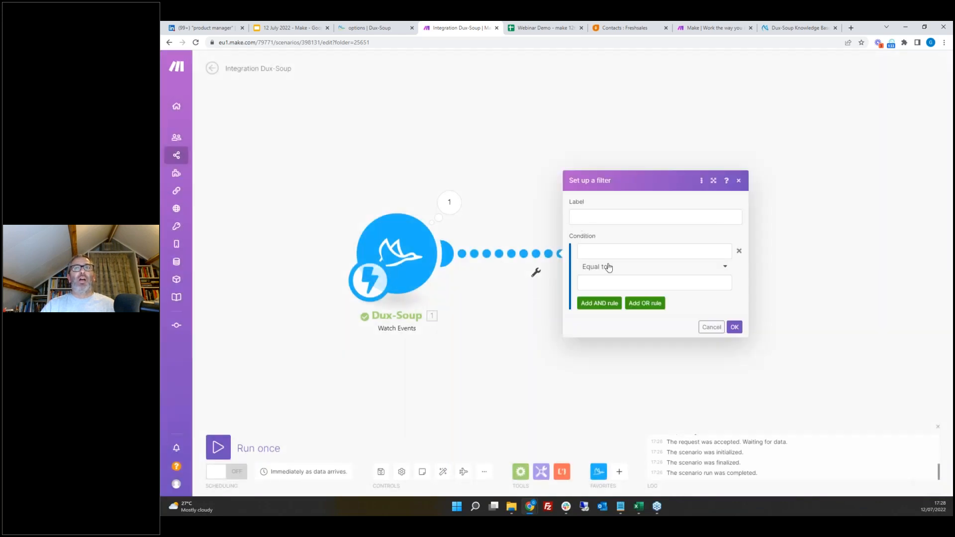
pyautogui.click(609, 253)
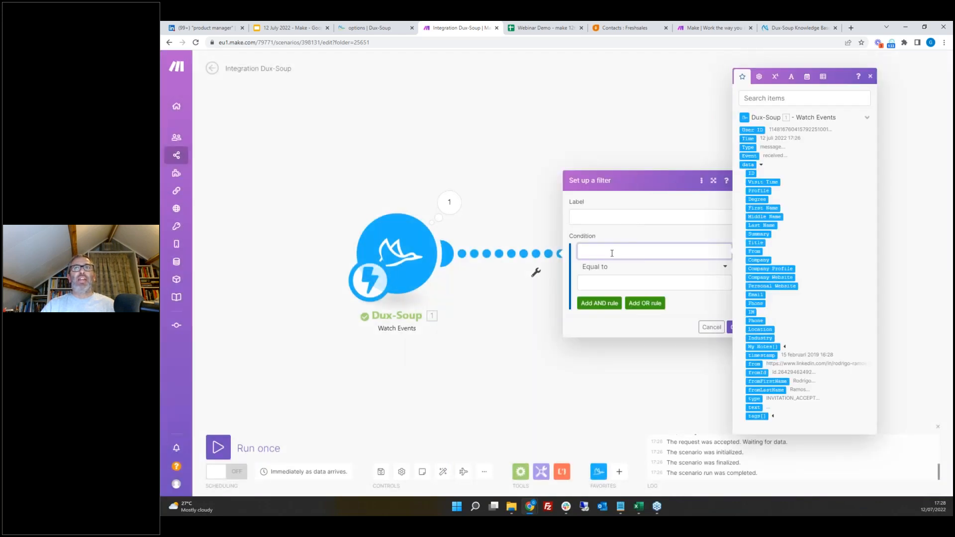
pyautogui.click(755, 399)
pyautogui.click(607, 282)
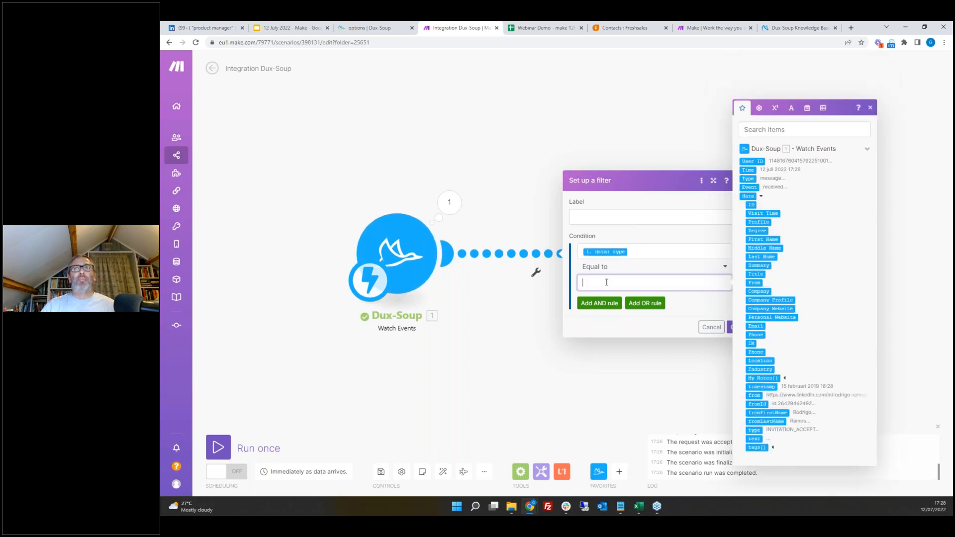
pyautogui.write('INVITAT')
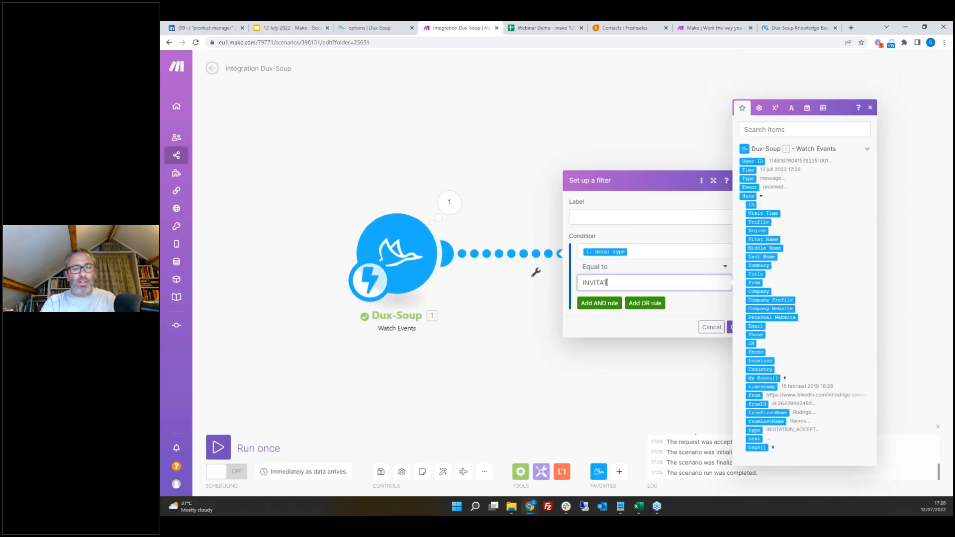
pyautogui.write('ION_ACCEPT')
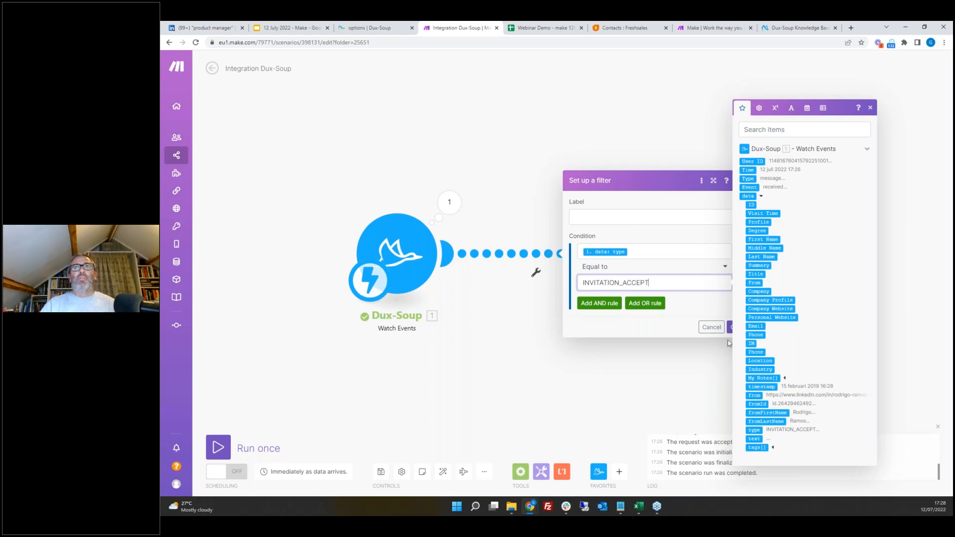
pyautogui.click(729, 331)
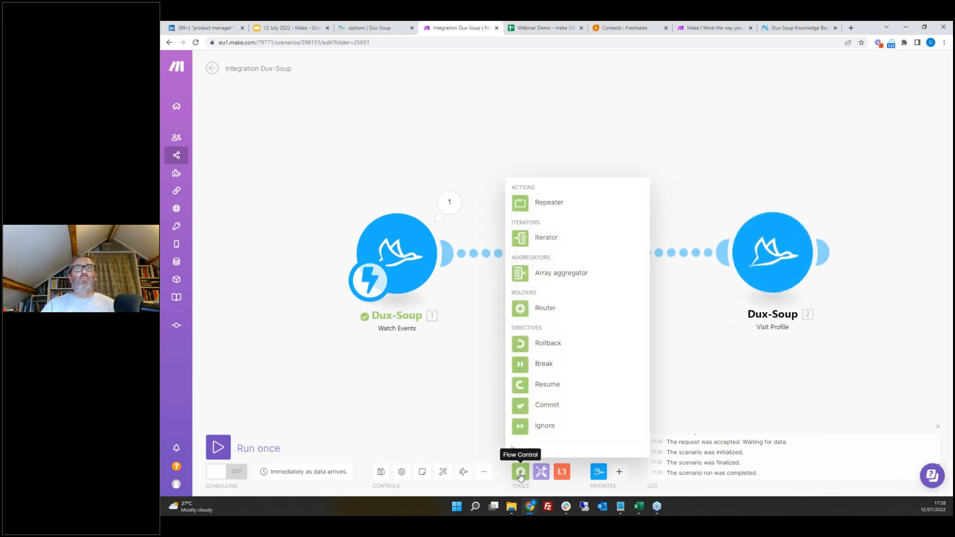
# Step: Insert a Tools Sleep module between the trigger and Visit Profile with a 3-second delay
pyautogui.click(537, 478)
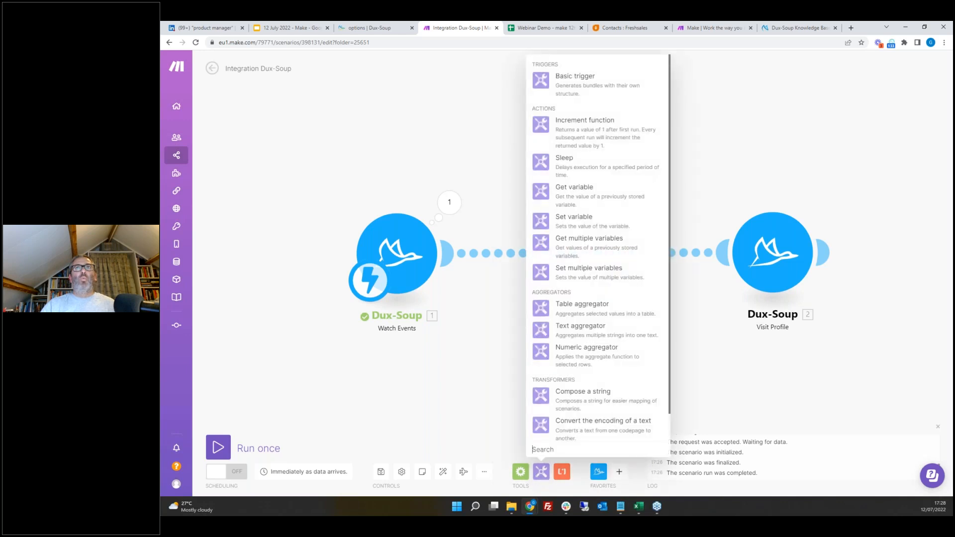
pyautogui.click(577, 172)
pyautogui.moveTo(574, 254)
pyautogui.mouseDown()
pyautogui.moveTo(604, 252)
pyautogui.moveTo(581, 257)
pyautogui.mouseUp()
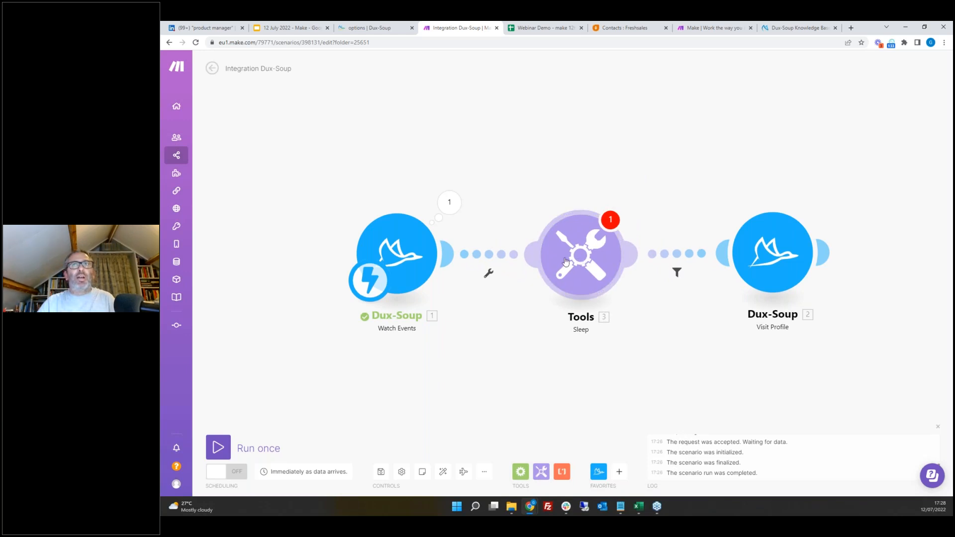
pyautogui.click(584, 262)
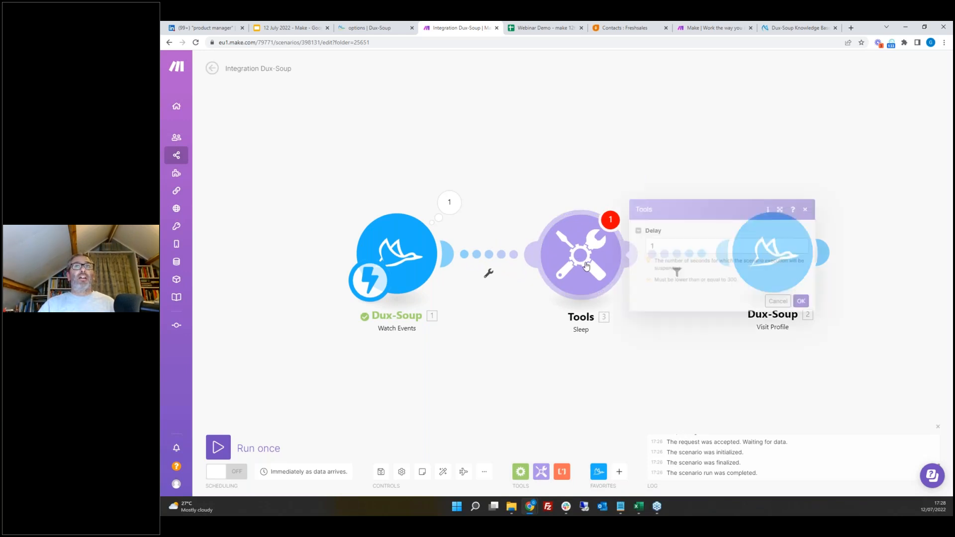
pyautogui.click(671, 247)
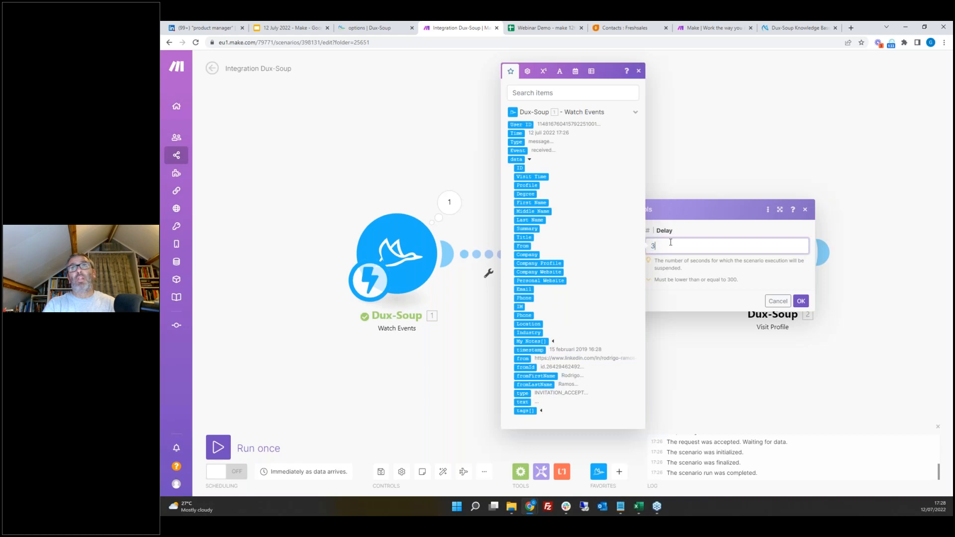
pyautogui.click(801, 301)
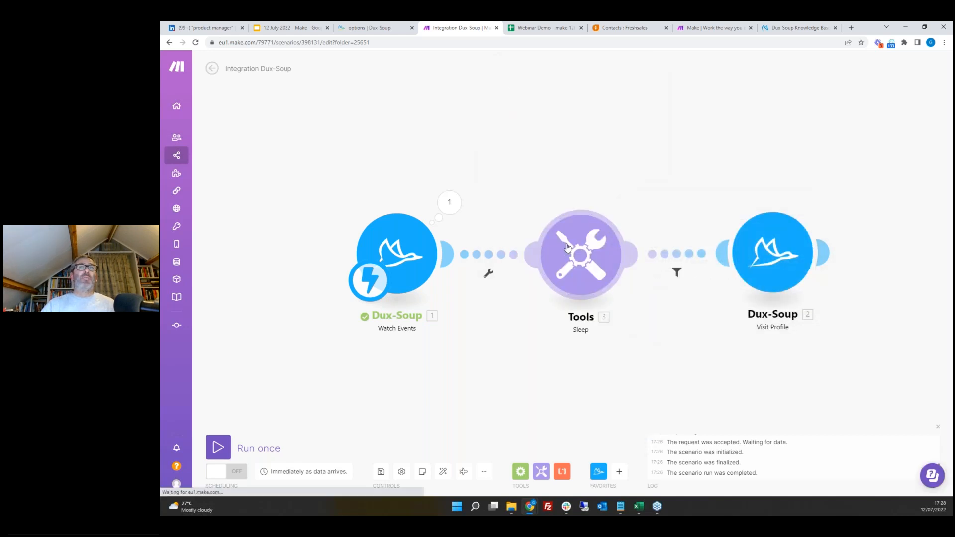
pyautogui.moveTo(587, 259)
pyautogui.mouseDown()
pyautogui.moveTo(614, 259)
pyautogui.moveTo(573, 259)
pyautogui.mouseUp()
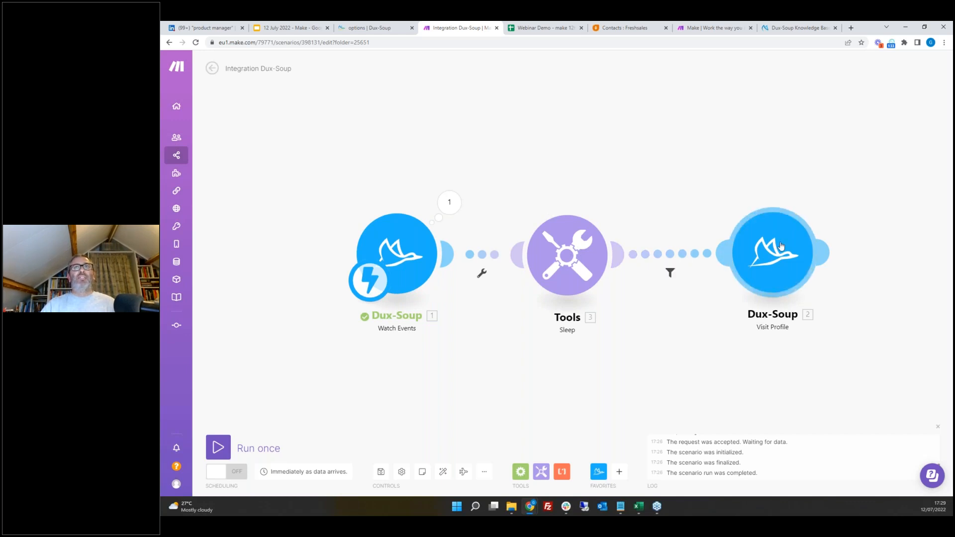
# Step: Run the scenario once, send a sample event to the message webhook from the Dux-Soup options, then stop the run
pyautogui.click(219, 447)
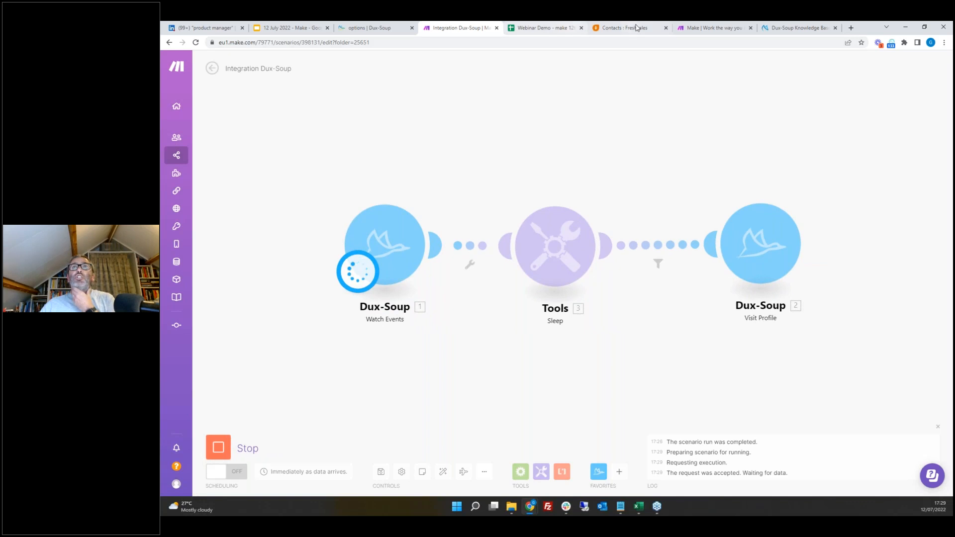
pyautogui.click(371, 28)
pyautogui.click(658, 99)
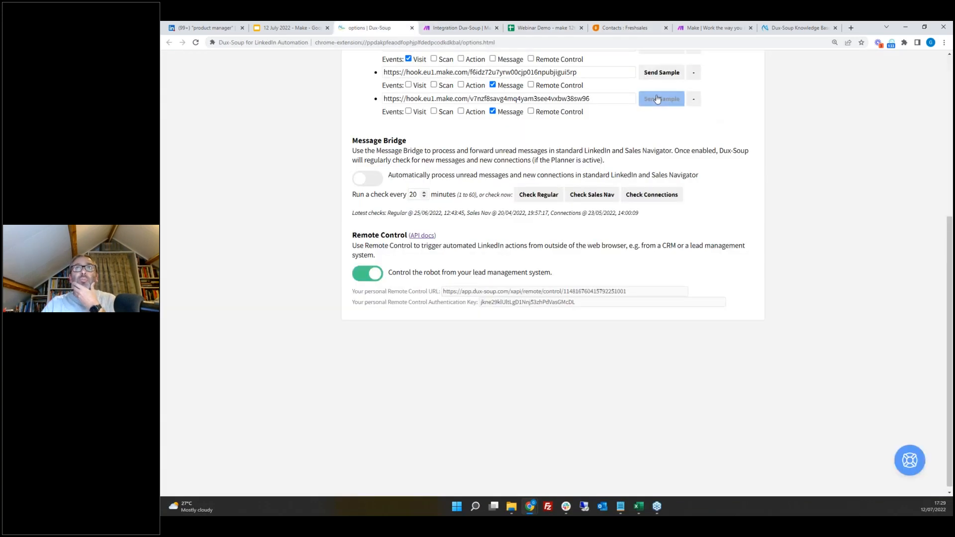
pyautogui.click(597, 97)
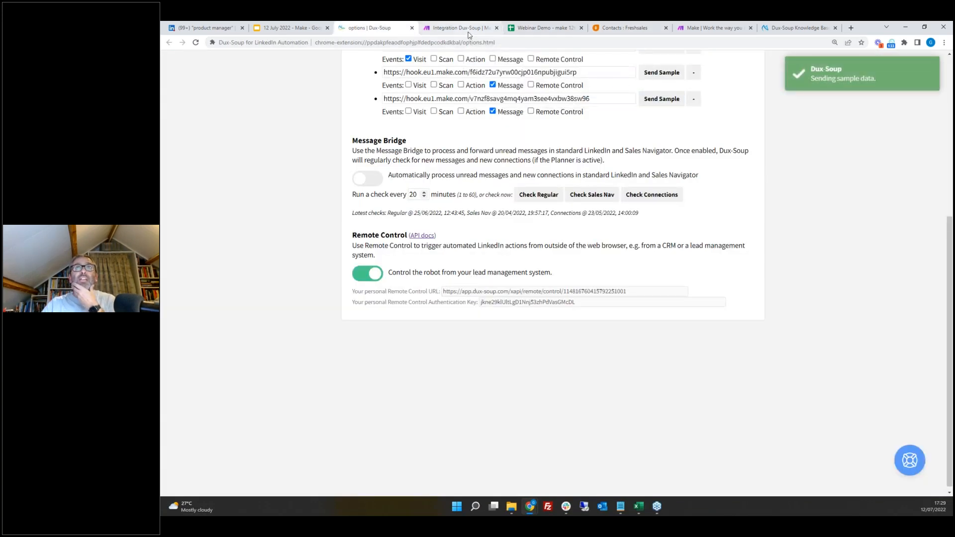
pyautogui.click(450, 28)
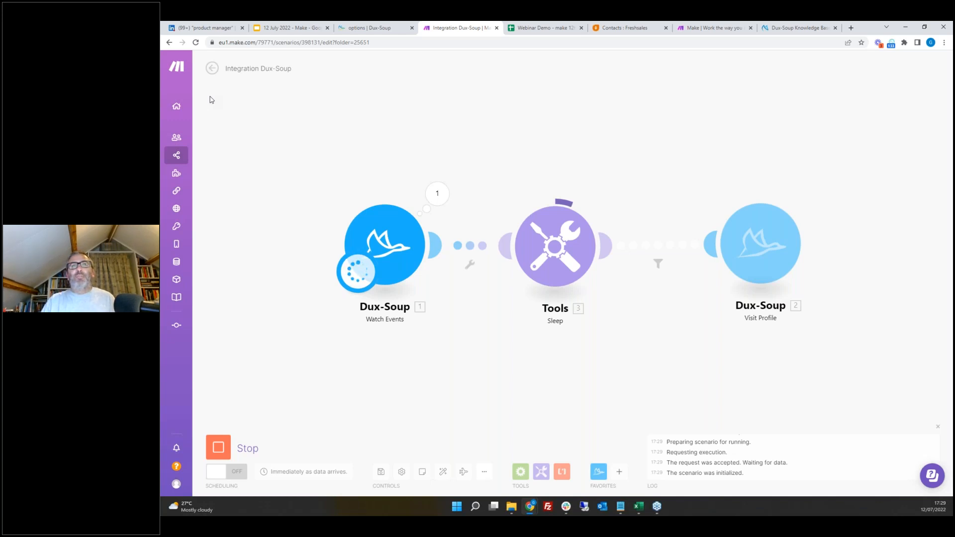
pyautogui.click(224, 458)
pyautogui.click(224, 451)
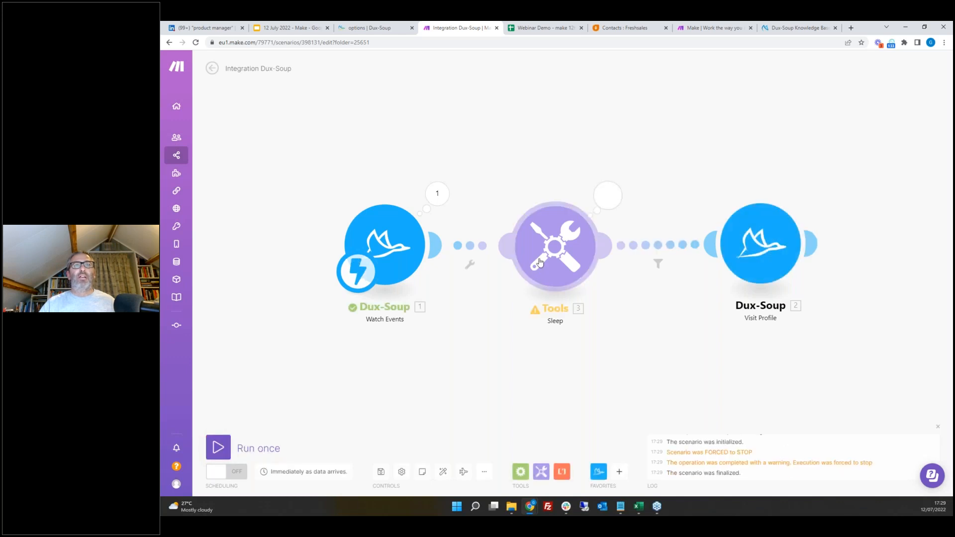
# Step: Change the Sleep module's delay to 1 second
pyautogui.click(574, 252)
pyautogui.moveTo(646, 238); pyautogui.dragTo(597, 245)
pyautogui.write('1')
pyautogui.click(775, 292)
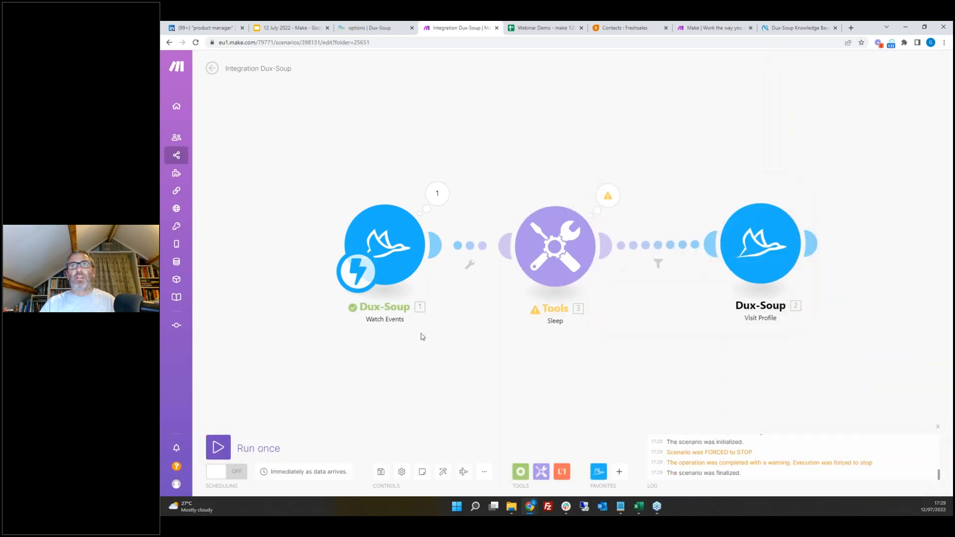
# Step: Run the scenario once to test the filtered flow through to Visit Profile
pyautogui.click(246, 450)
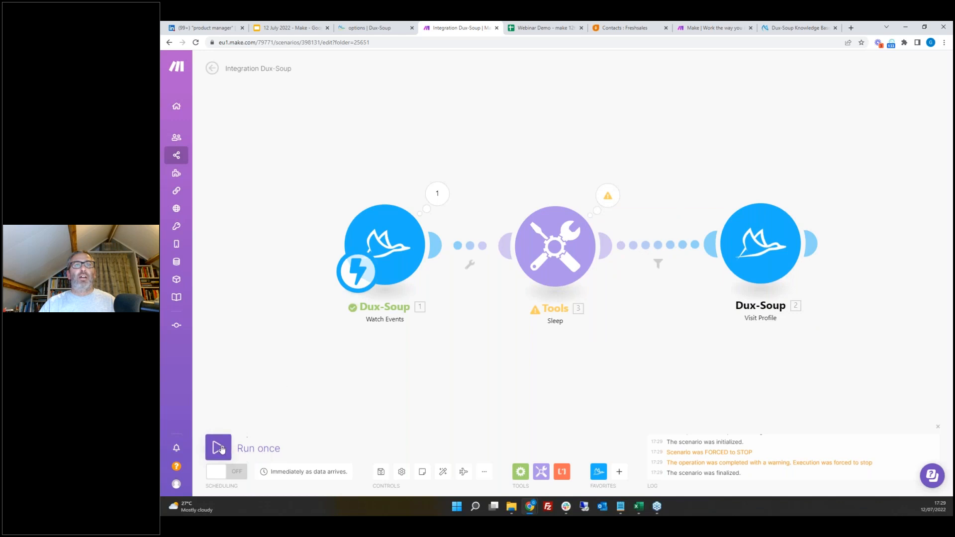
pyautogui.click(414, 482)
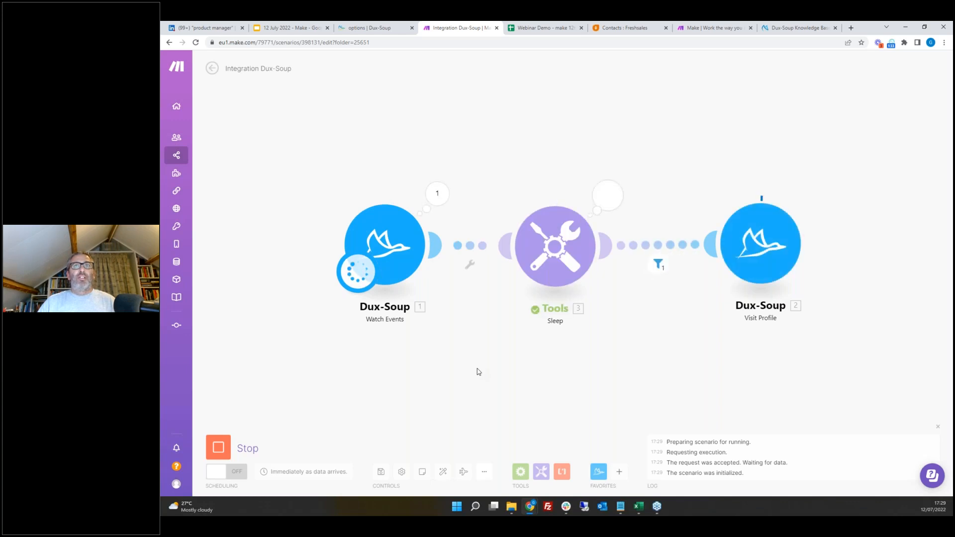
pyautogui.scroll(-1, 476, 372)
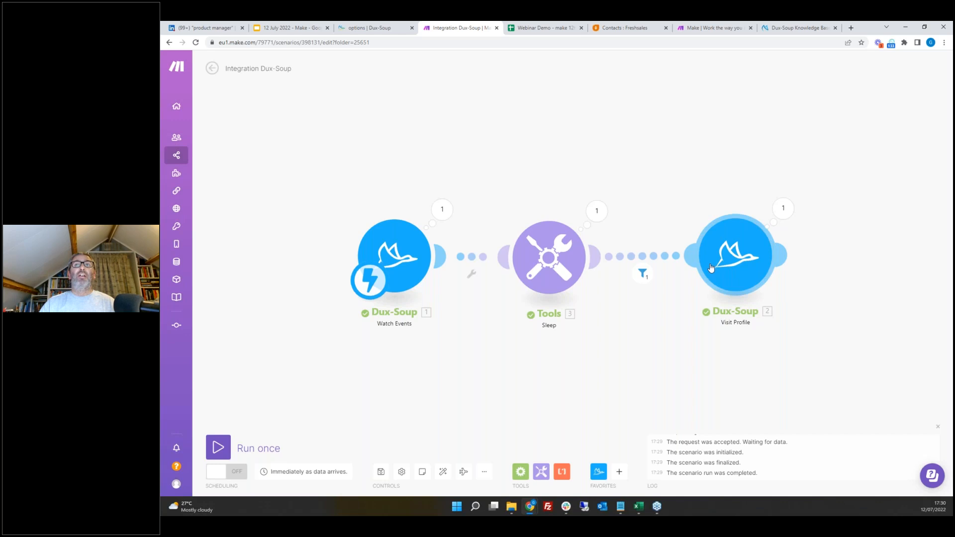
# Step: Open the Dux-Soup dashboard's Queued Activity and inspect the queued Visit action for the target profile
pyautogui.click(892, 44)
pyautogui.click(868, 251)
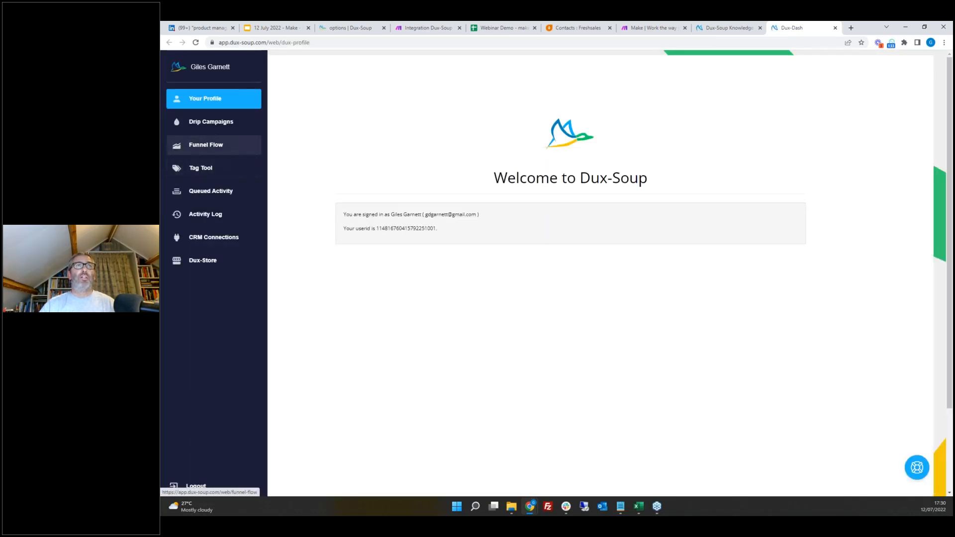
pyautogui.click(201, 192)
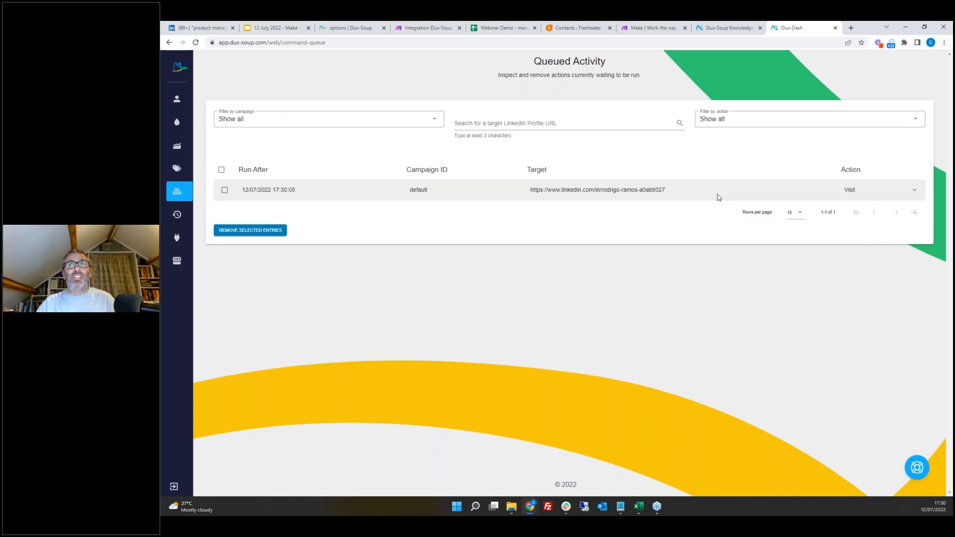
pyautogui.doubleClick(915, 193)
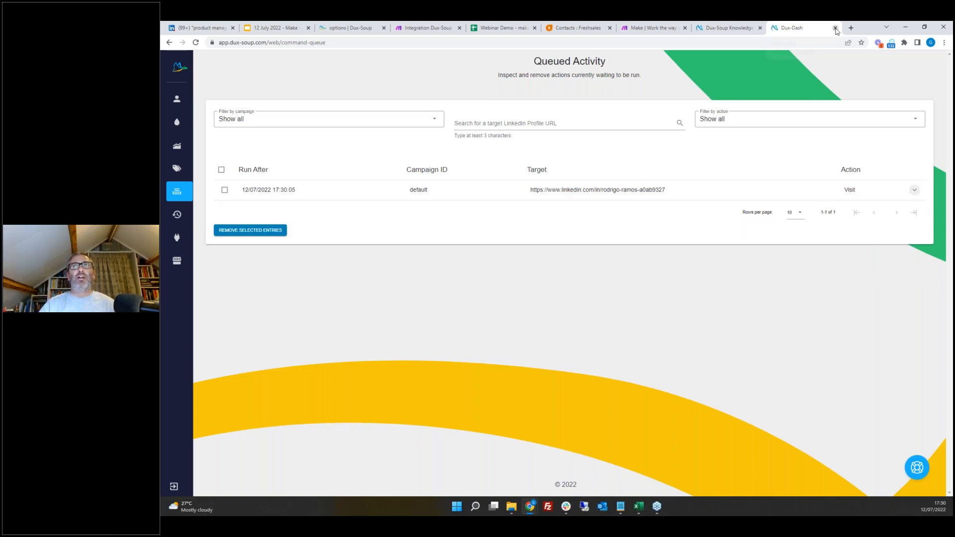
pyautogui.click(422, 29)
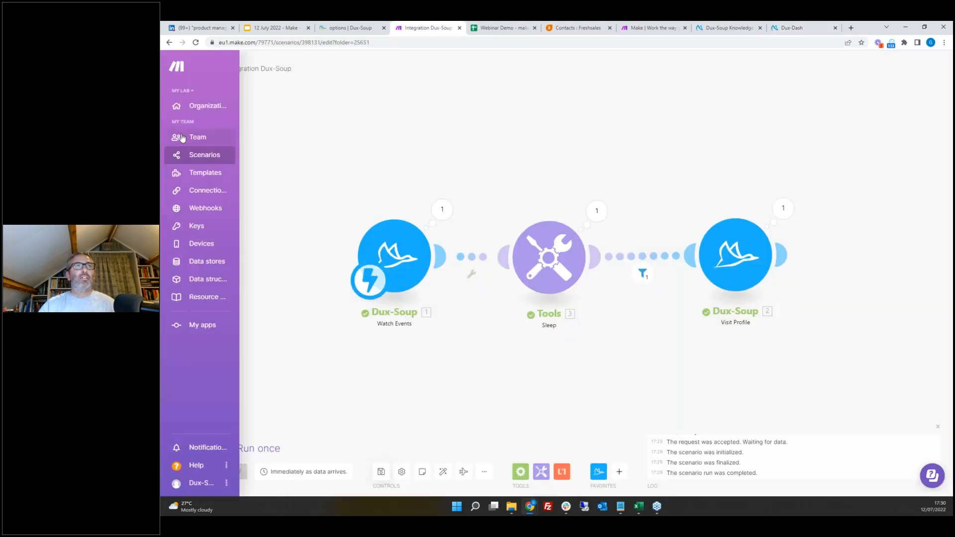
# Step: Open the All messages to Sheets scenario in the Webinar Demo folder and switch it on, processing the queued record
pyautogui.click(203, 155)
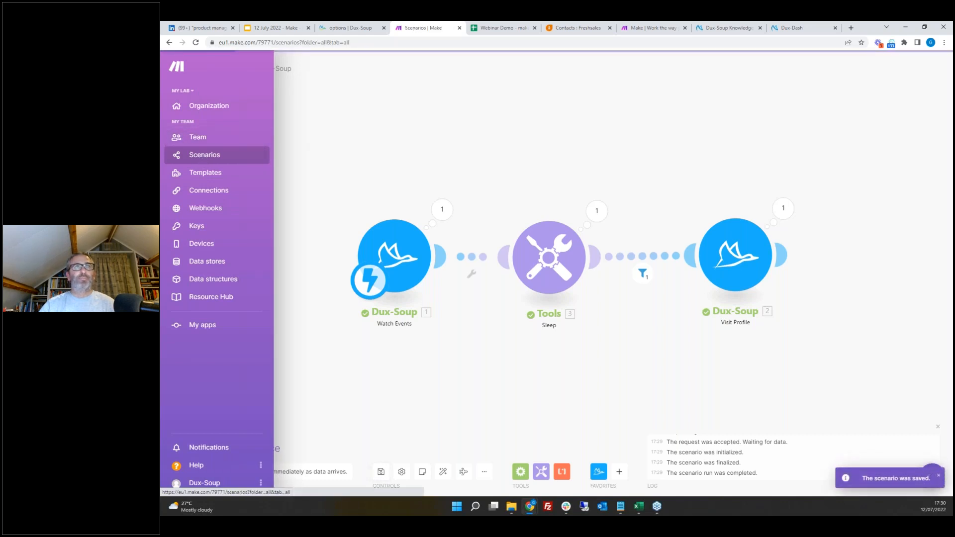
pyautogui.click(259, 156)
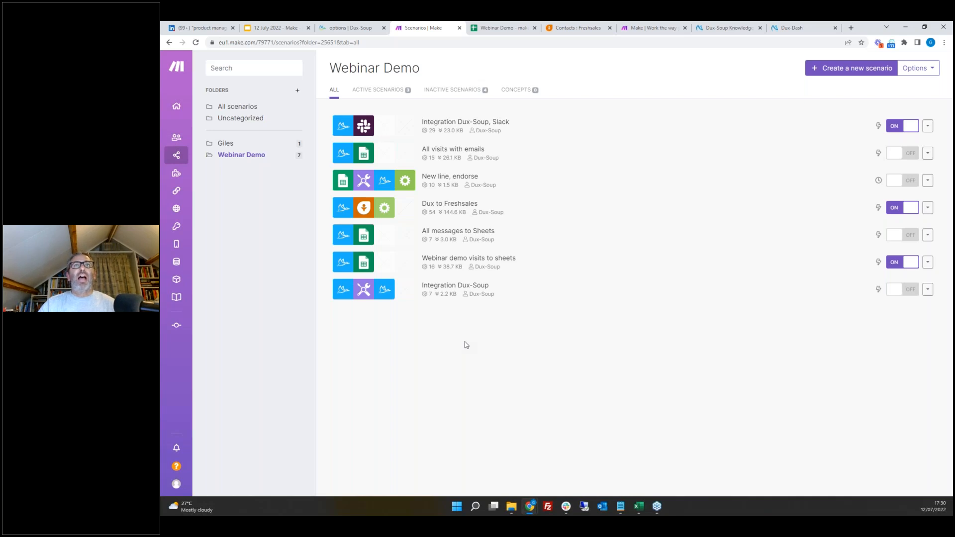
pyautogui.click(490, 239)
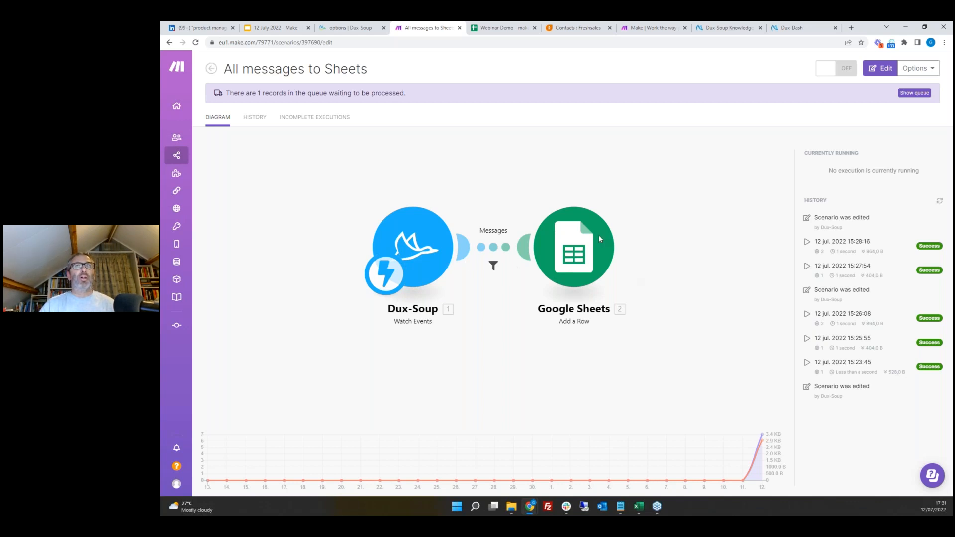
pyautogui.click(500, 29)
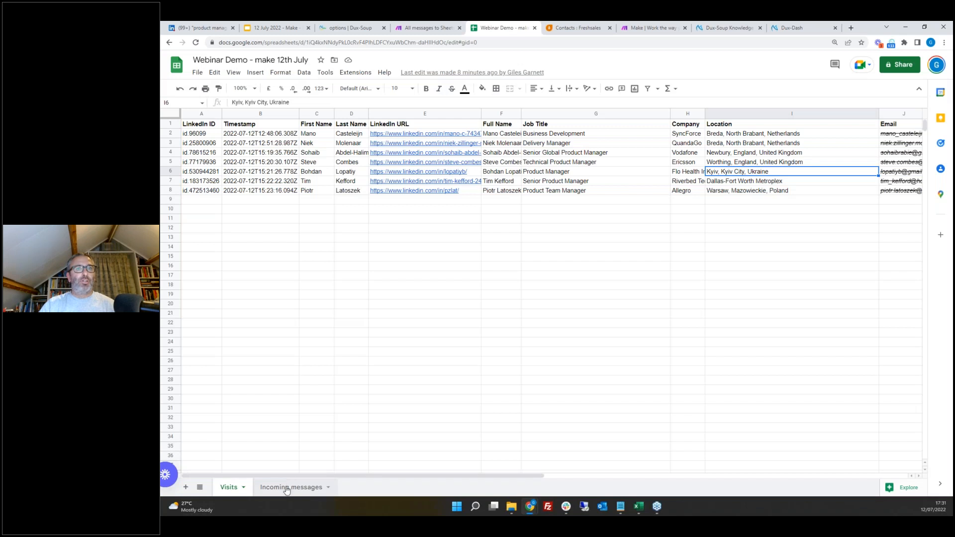
pyautogui.click(287, 488)
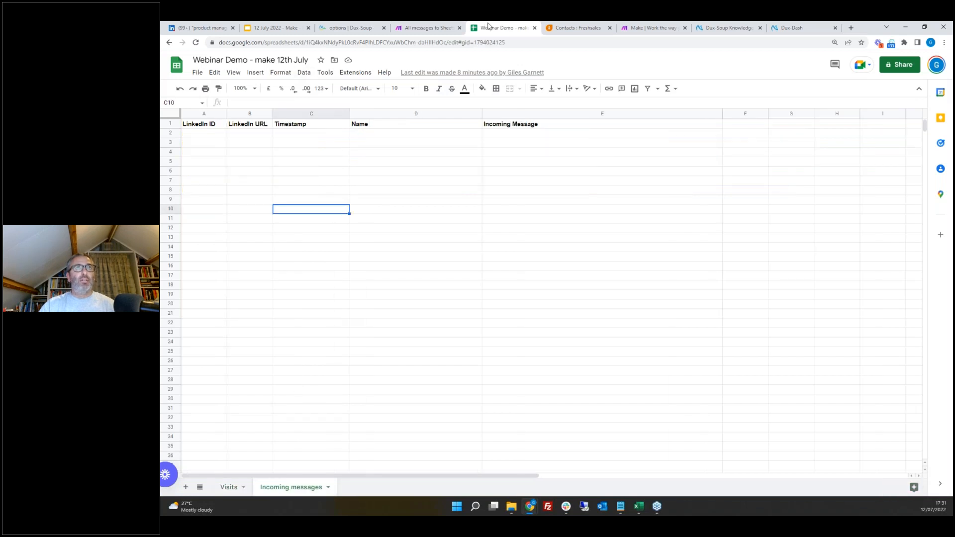
pyautogui.click(428, 28)
pyautogui.click(839, 75)
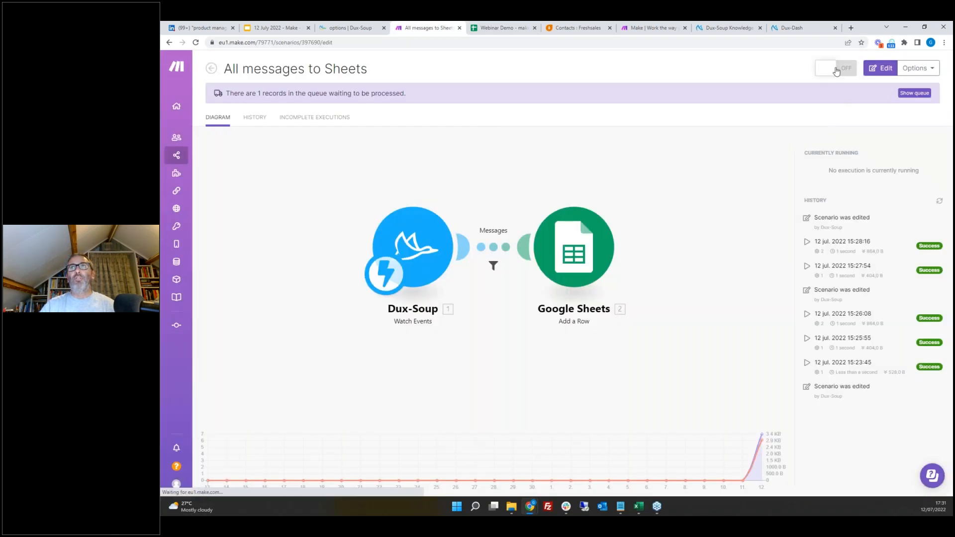
pyautogui.click(891, 148)
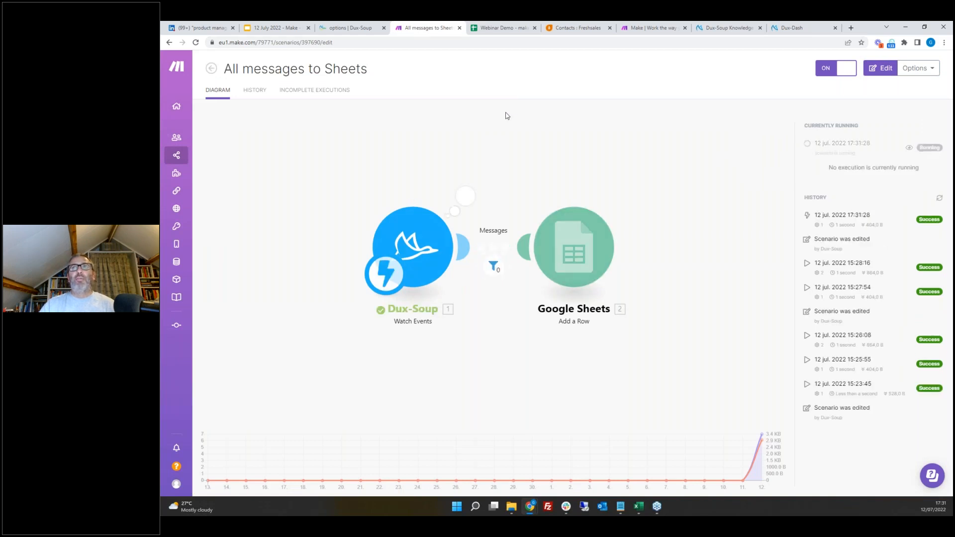
# Step: Check the Incoming messages sheet against the scenario's run history
pyautogui.click(503, 28)
pyautogui.click(433, 28)
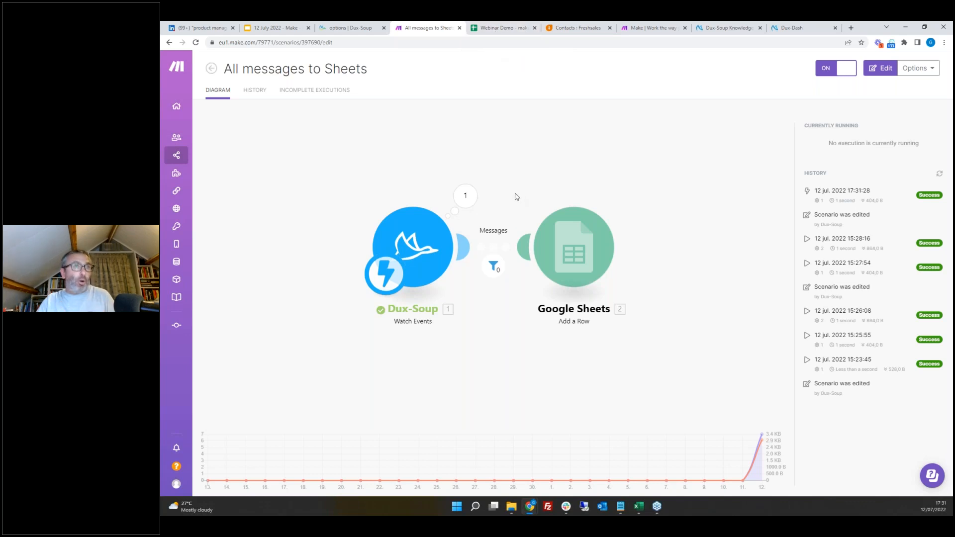
pyautogui.click(496, 30)
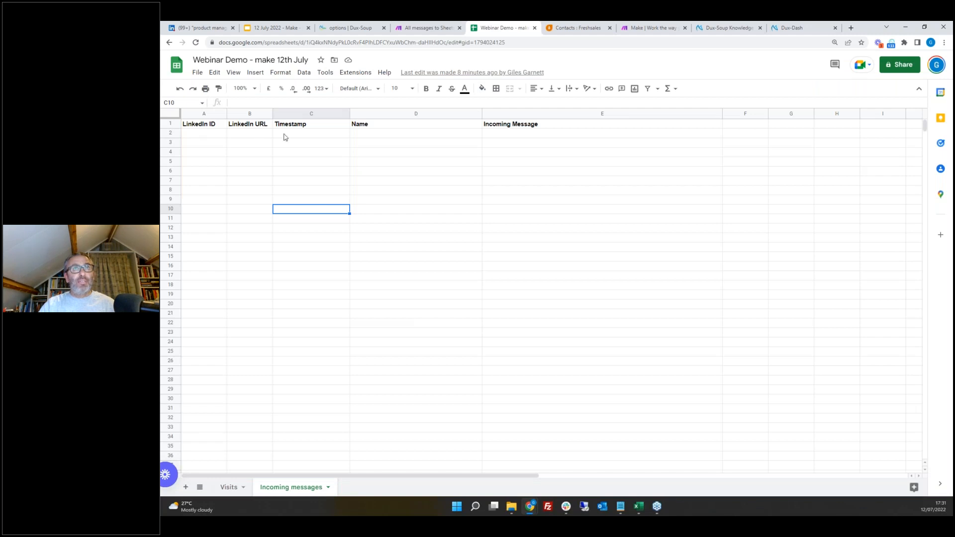
pyautogui.click(428, 28)
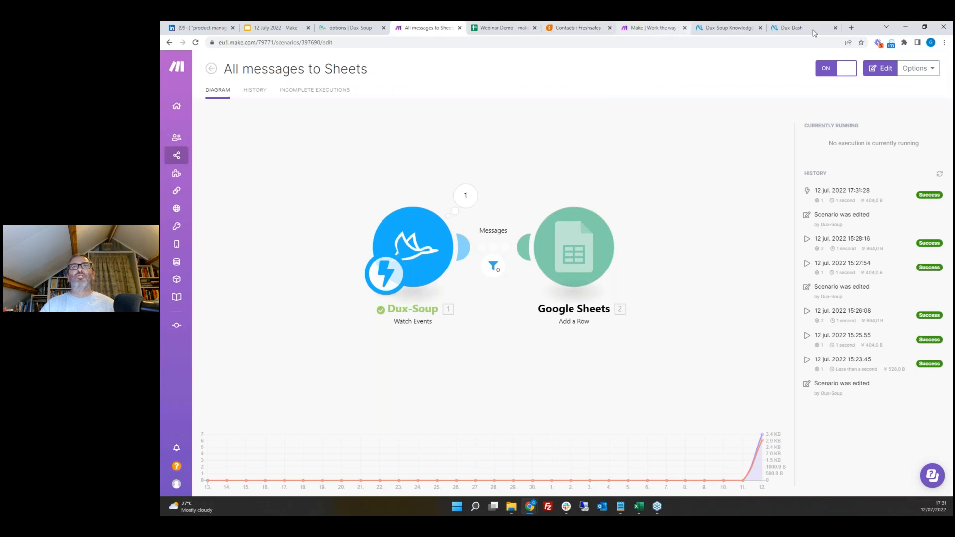
# Step: Send a sample event to the message webhook from the Dux-Soup options and confirm
pyautogui.click(349, 28)
pyautogui.scroll(3, 517, 166)
pyautogui.click(668, 198)
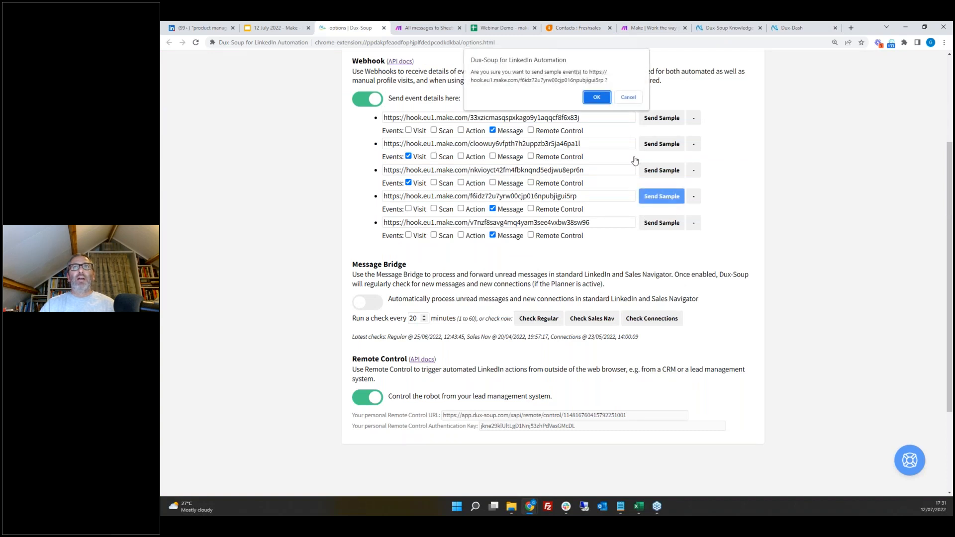
pyautogui.click(597, 99)
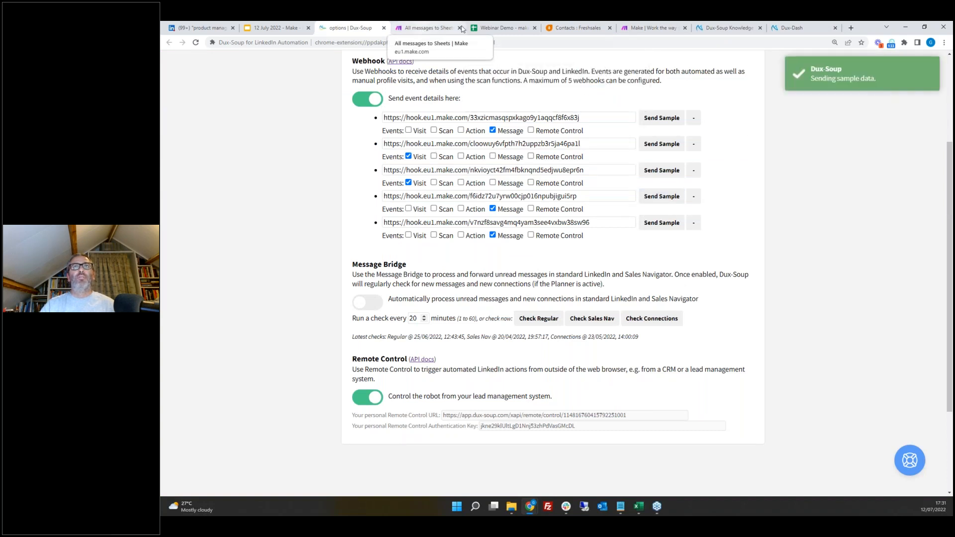
# Step: Review the new row on the Incoming messages sheet and autofit the LinkedIn URL column
pyautogui.click(496, 29)
pyautogui.click(443, 29)
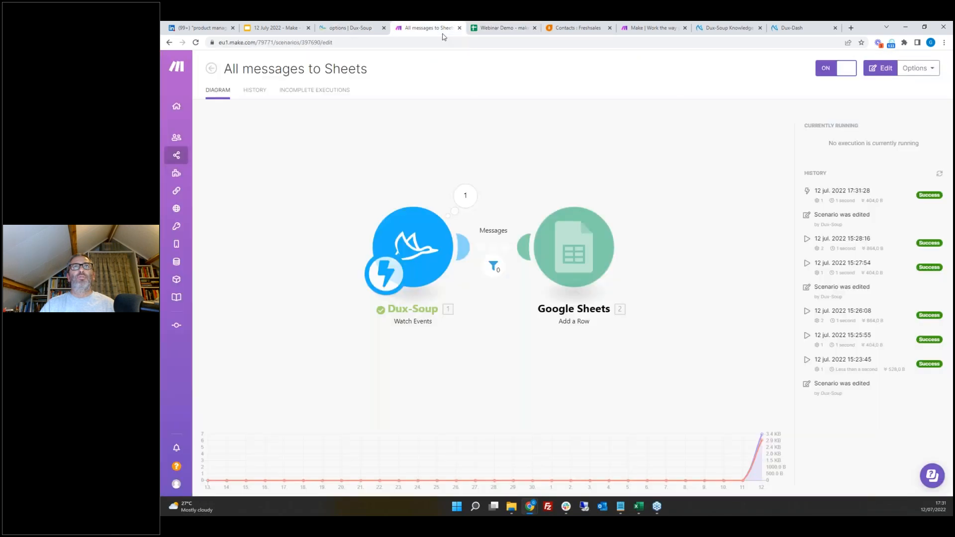
pyautogui.click(496, 31)
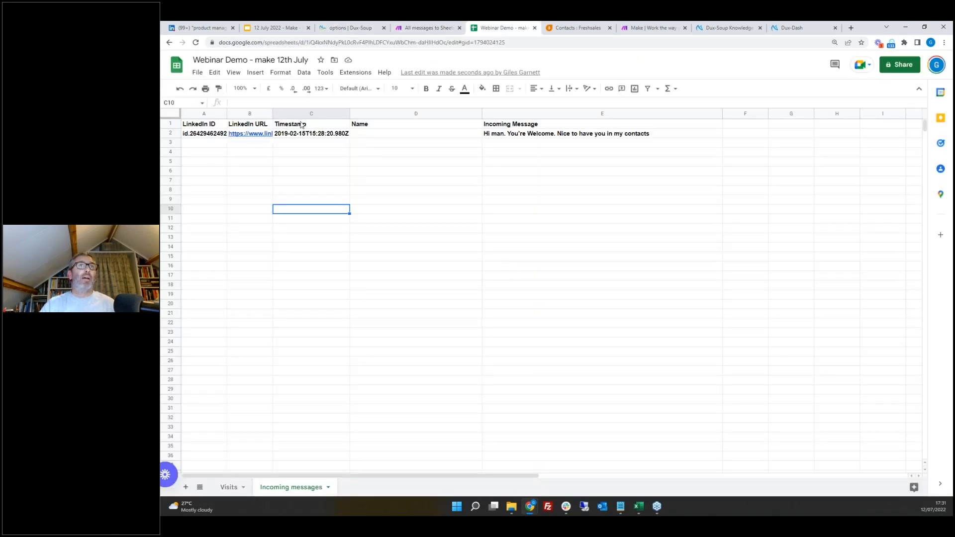
pyautogui.doubleClick(273, 113)
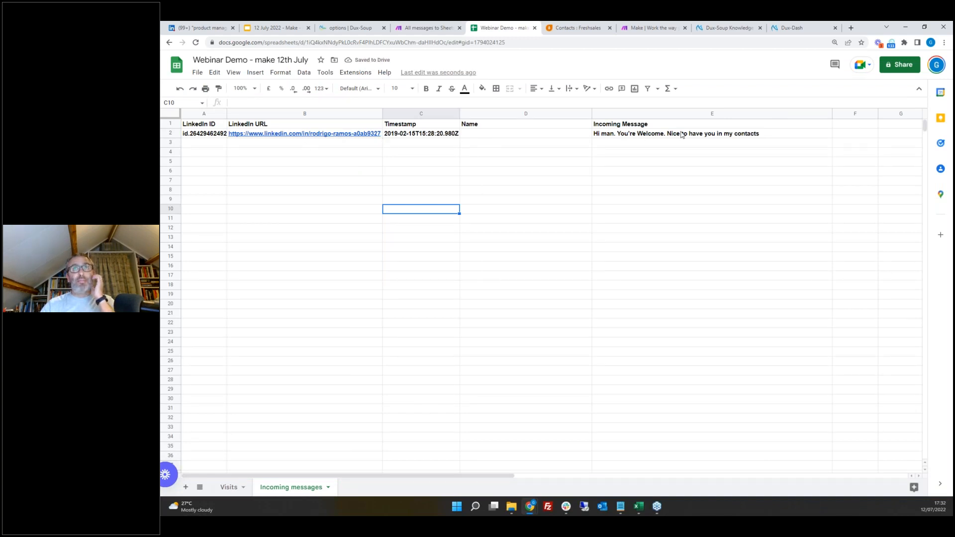
pyautogui.click(567, 146)
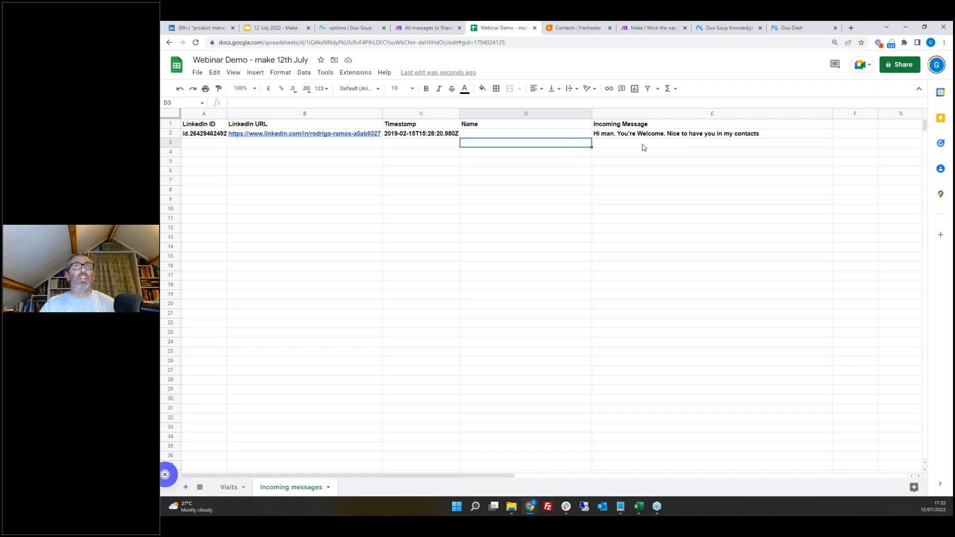
pyautogui.click(769, 135)
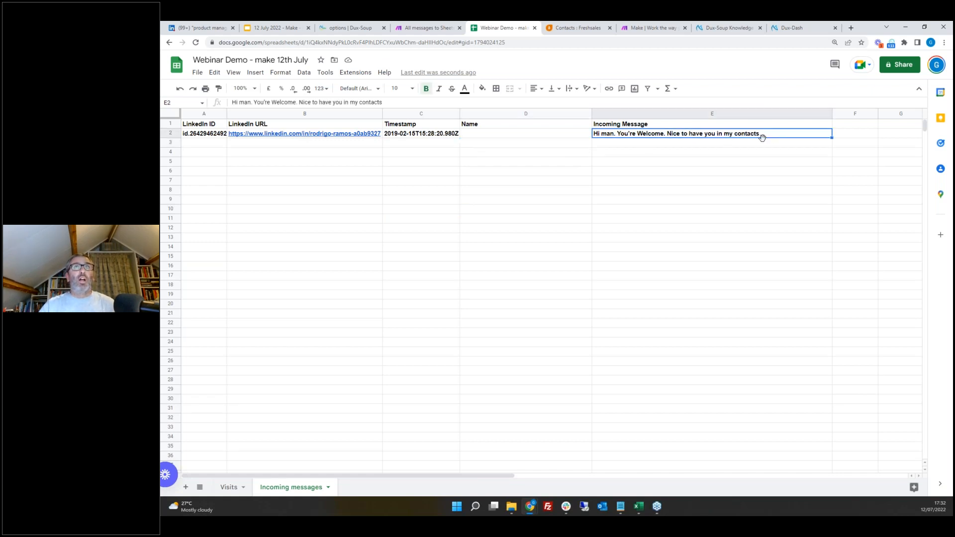
# Step: Open the Integration Dux-Soup, Slack scenario and inspect its webhook trigger and Slack message settings
pyautogui.click(431, 29)
pyautogui.click(185, 155)
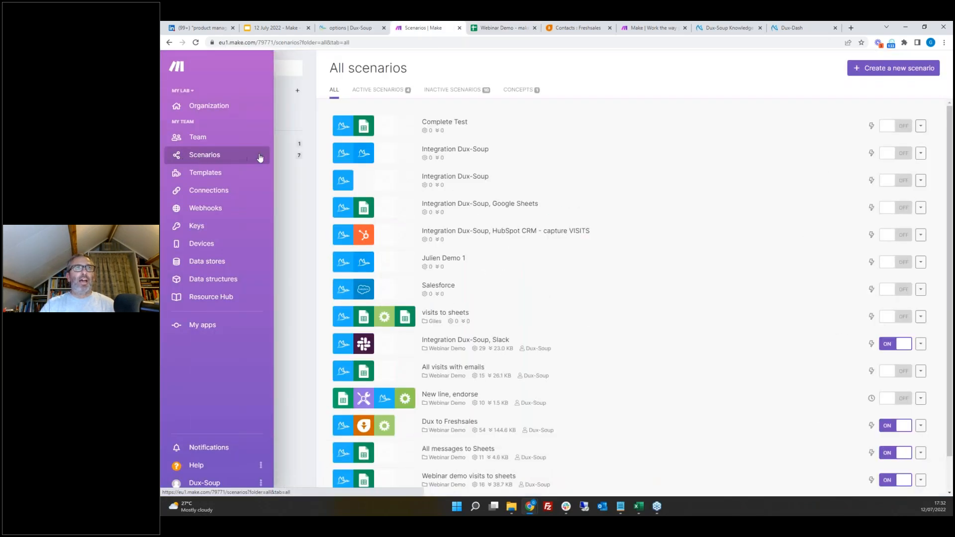
pyautogui.click(249, 156)
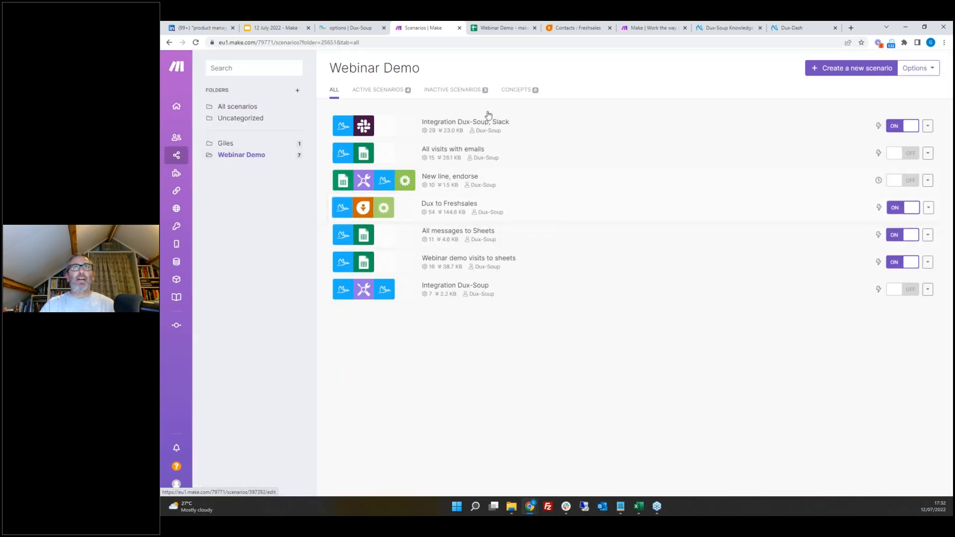
pyautogui.click(460, 128)
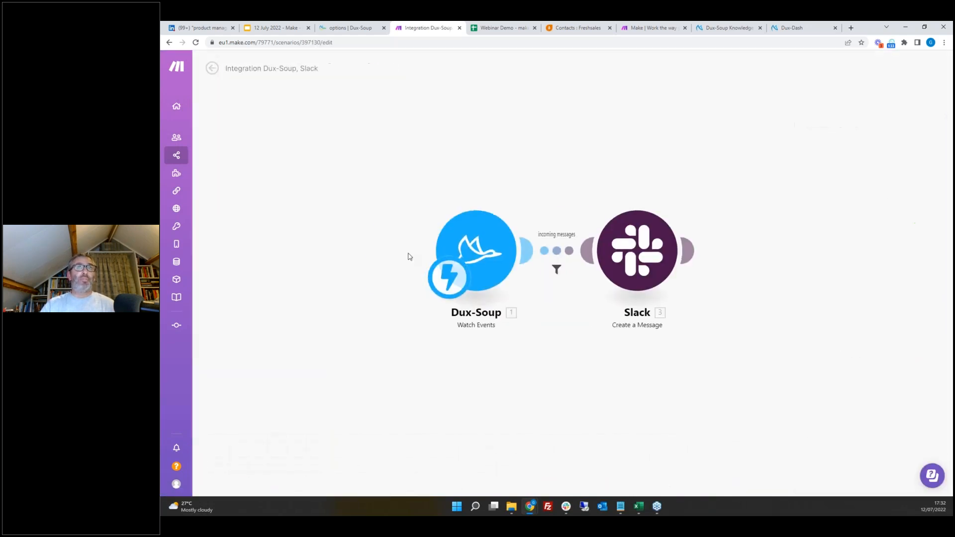
pyautogui.click(499, 251)
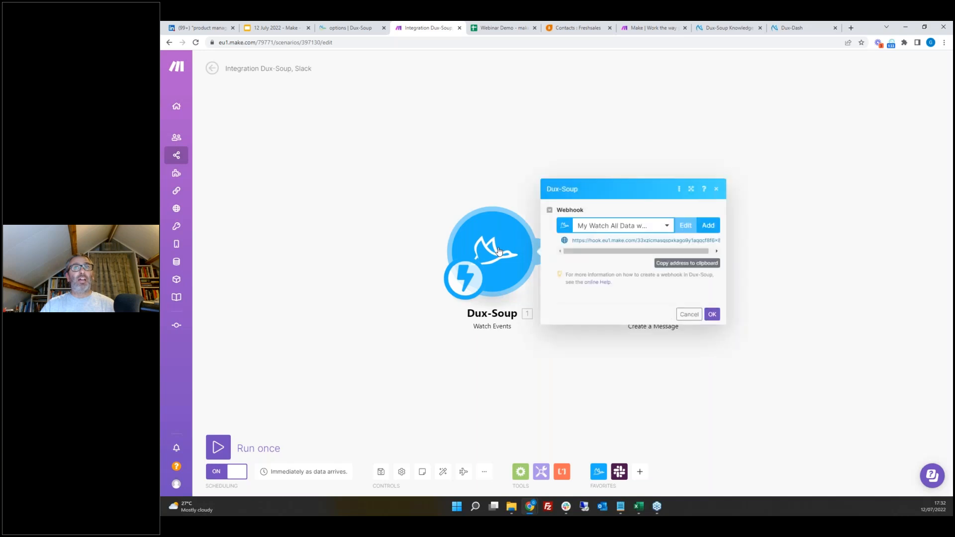
pyautogui.click(780, 180)
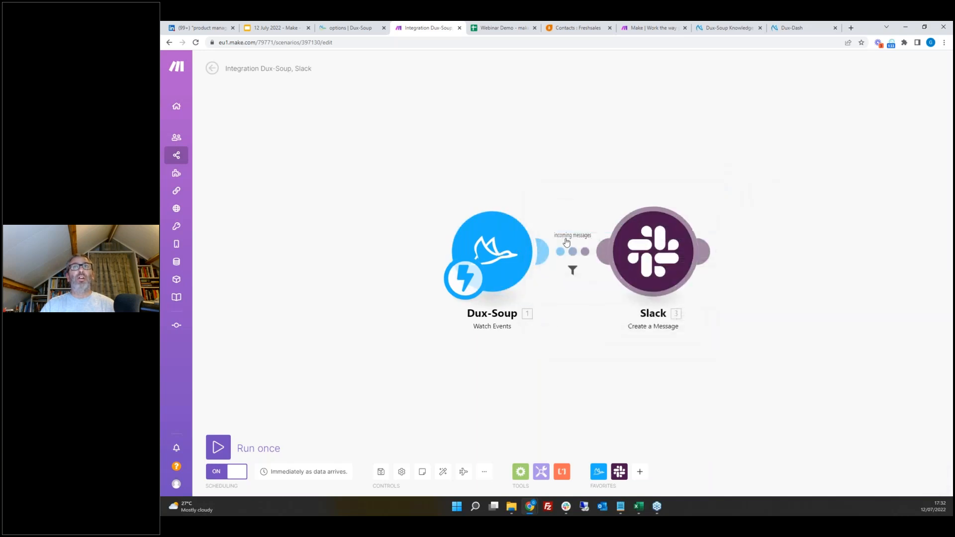
pyautogui.click(660, 254)
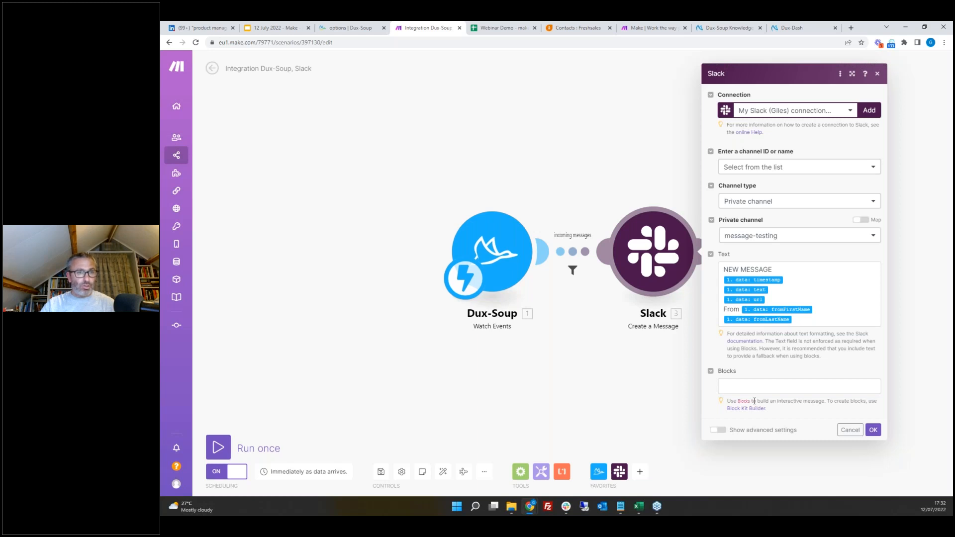
# Step: Switch to Slack to examine the posted message in the message-testing channel, then close the Slack module
pyautogui.click(566, 507)
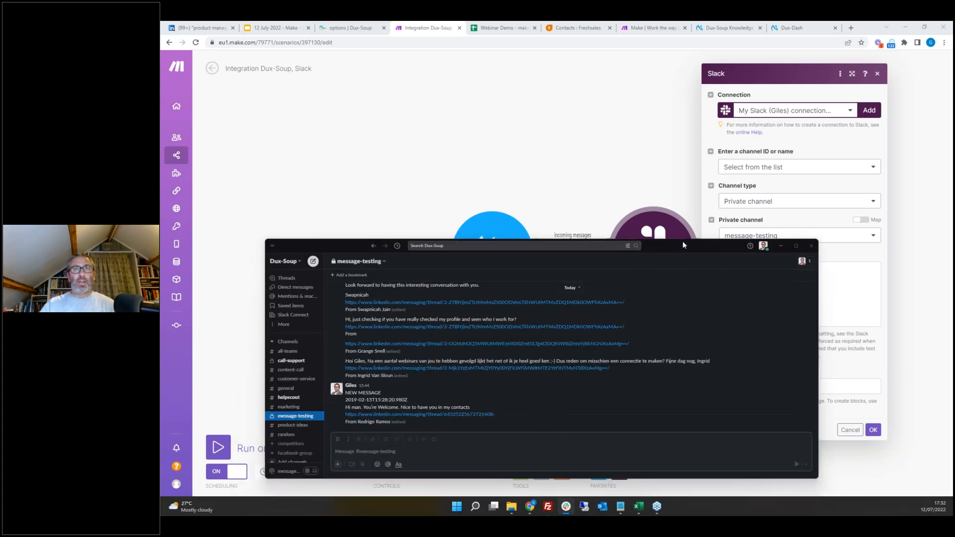
pyautogui.moveTo(682, 240); pyautogui.dragTo(685, 126)
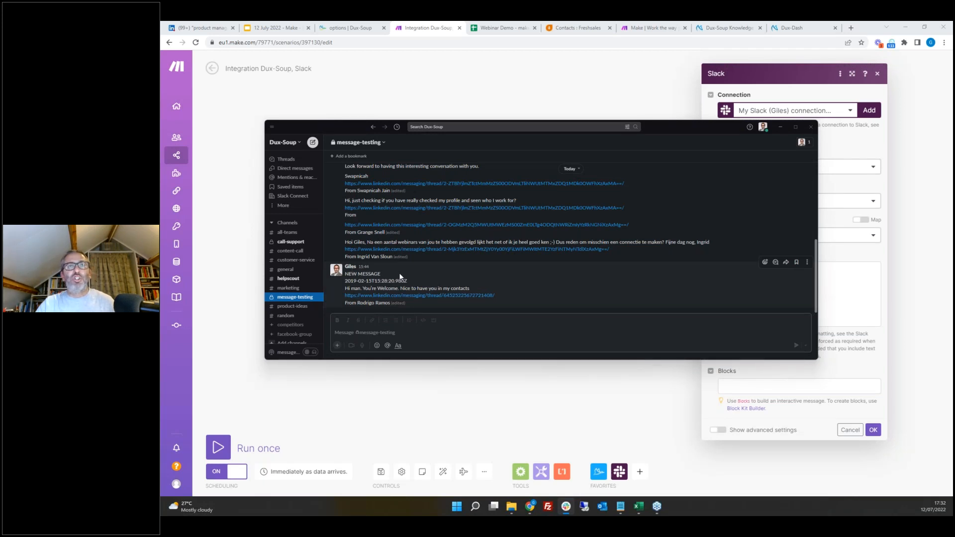
pyautogui.moveTo(371, 282); pyautogui.dragTo(407, 281)
pyautogui.click(356, 286)
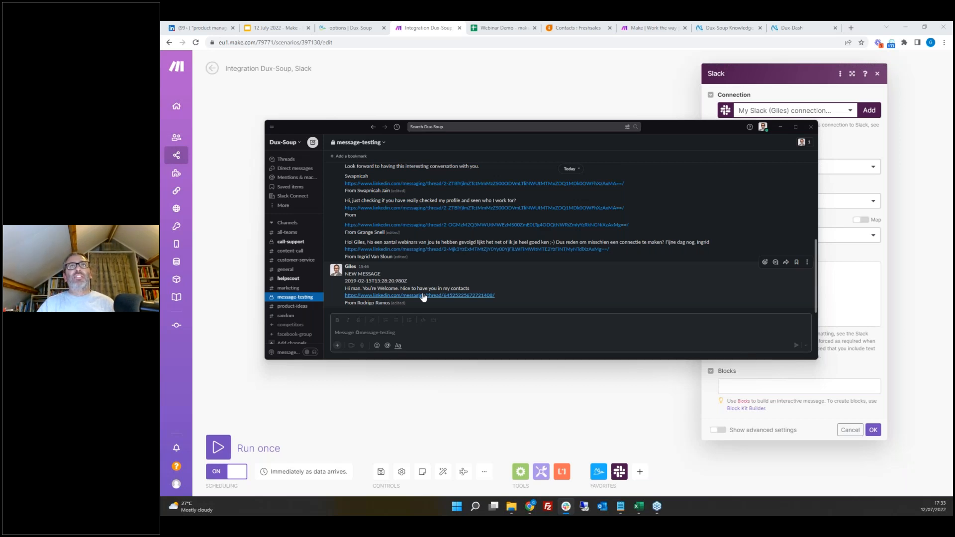
pyautogui.click(431, 32)
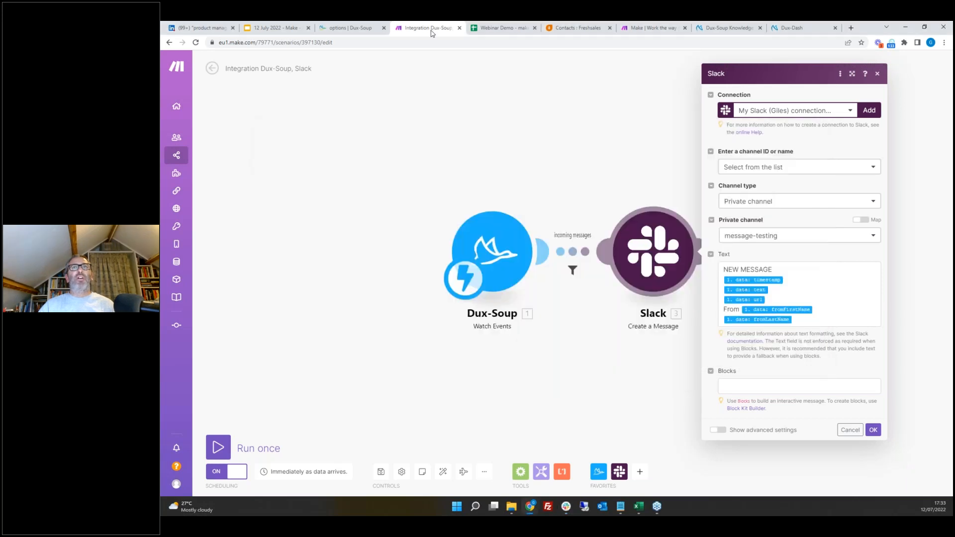
pyautogui.click(877, 74)
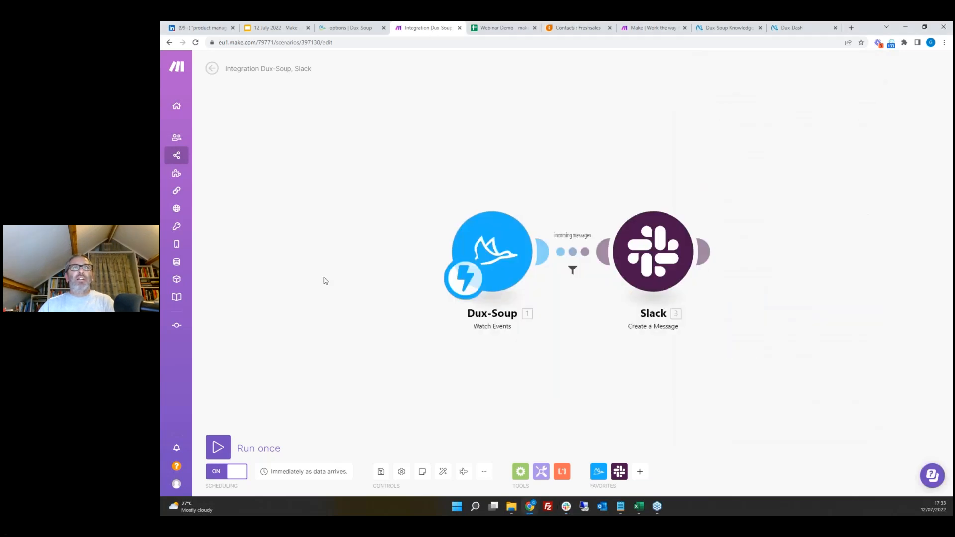
# Step: Browse the public Make templates filtered by the Dux-Soup app
pyautogui.moveTo(182, 169)
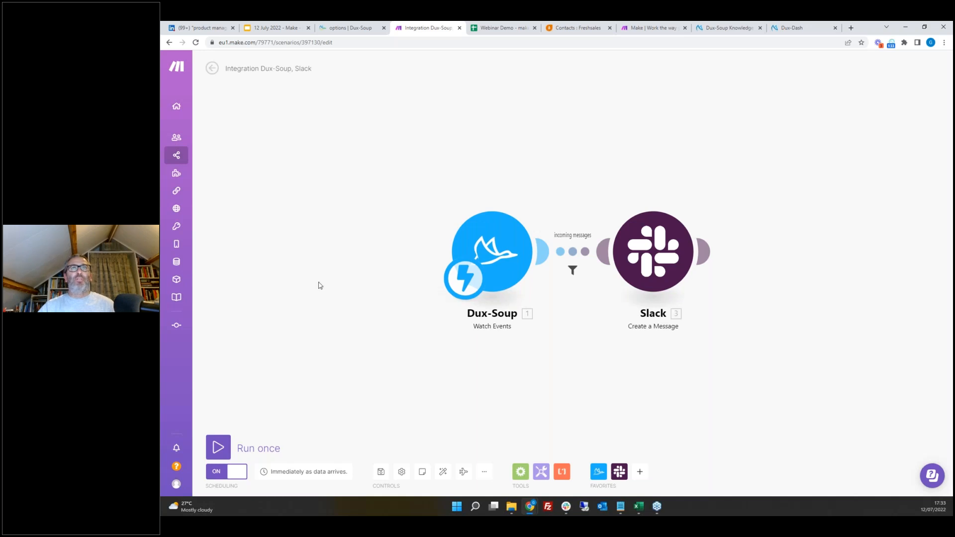
pyautogui.click(221, 178)
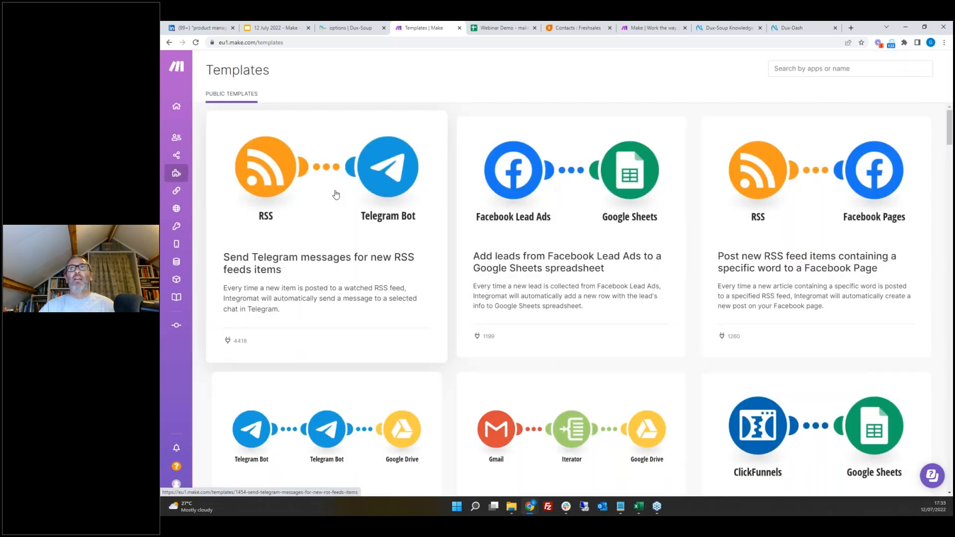
pyautogui.click(811, 70)
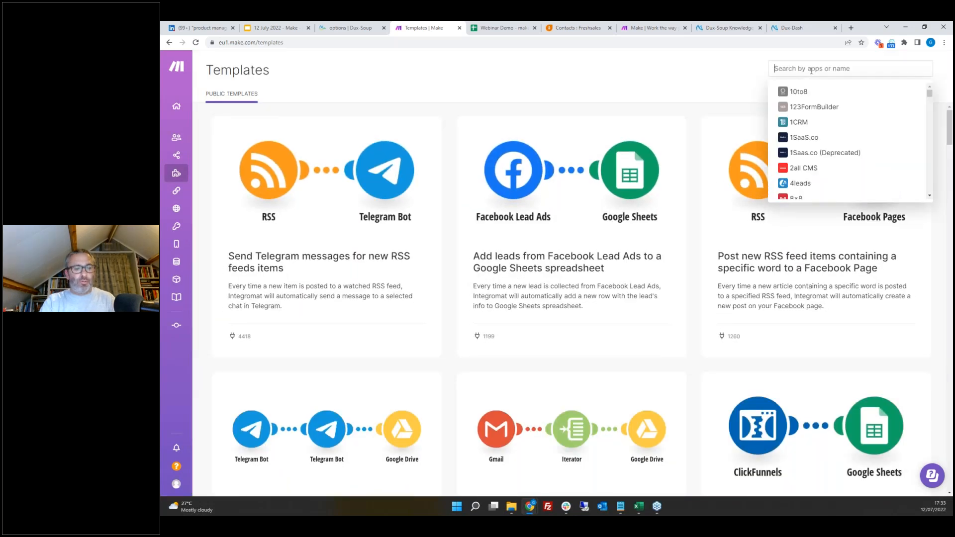
pyautogui.write('dux')
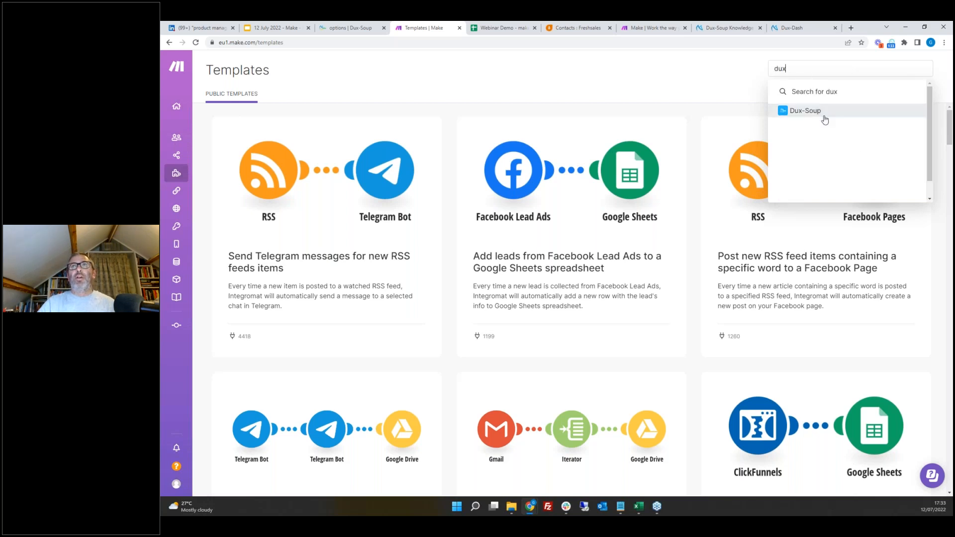
pyautogui.click(816, 113)
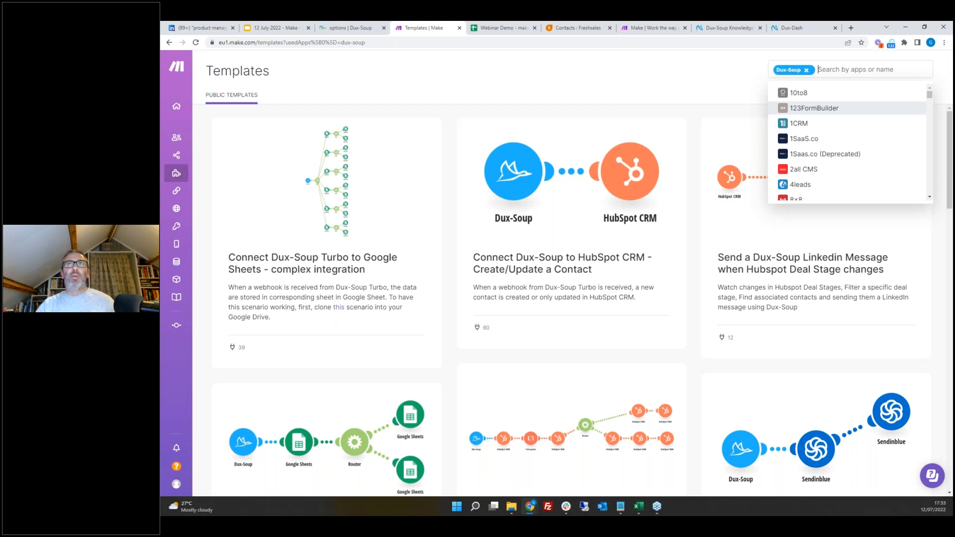
pyautogui.click(950, 132)
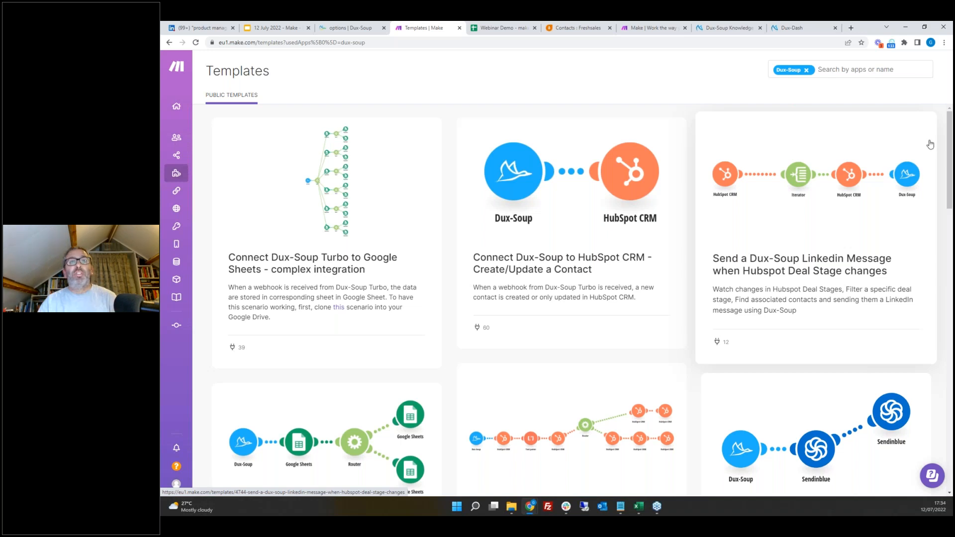
pyautogui.scroll(-1, 626, 284)
pyautogui.scroll(-2, 625, 284)
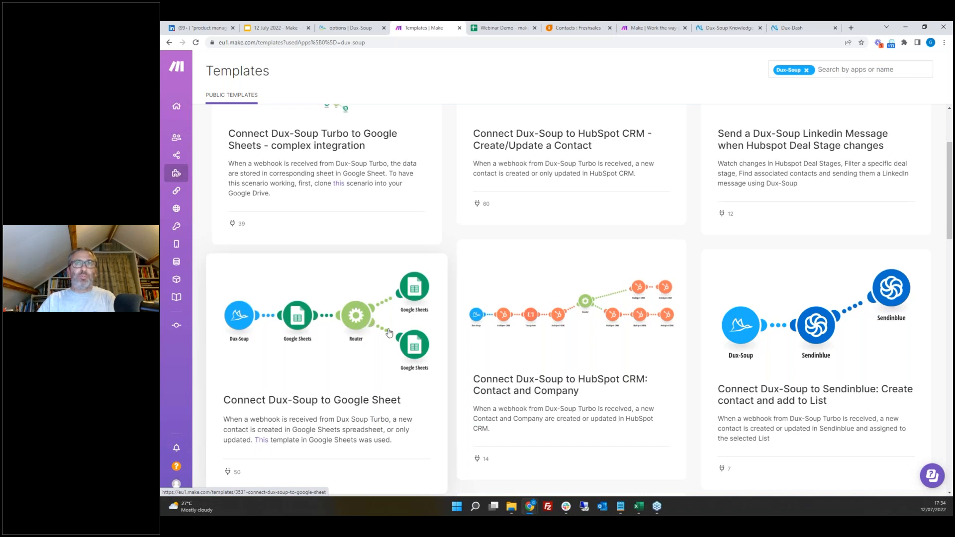
# Step: Scroll through the full list of Dux-Soup templates to review the available integrations
pyautogui.scroll(-3, 547, 334)
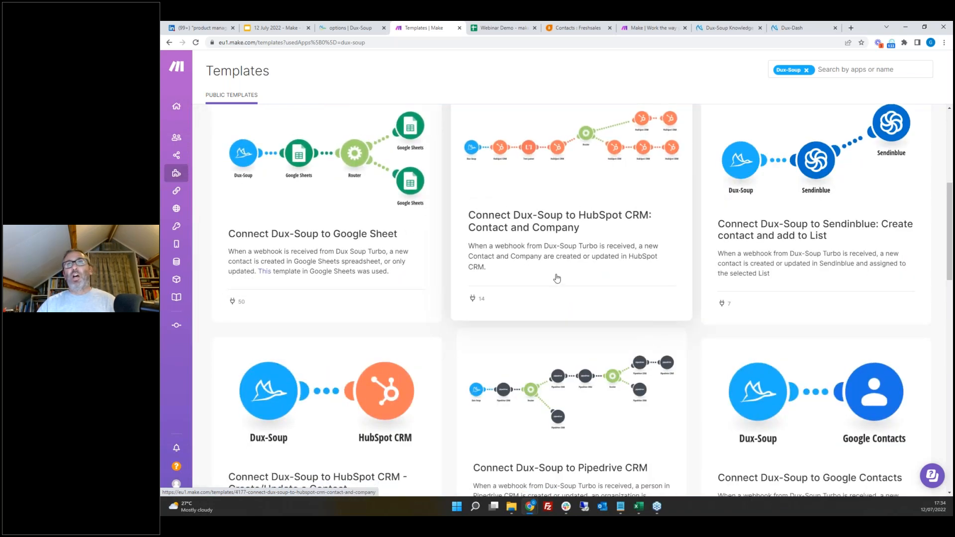
pyautogui.scroll(-3, 554, 277)
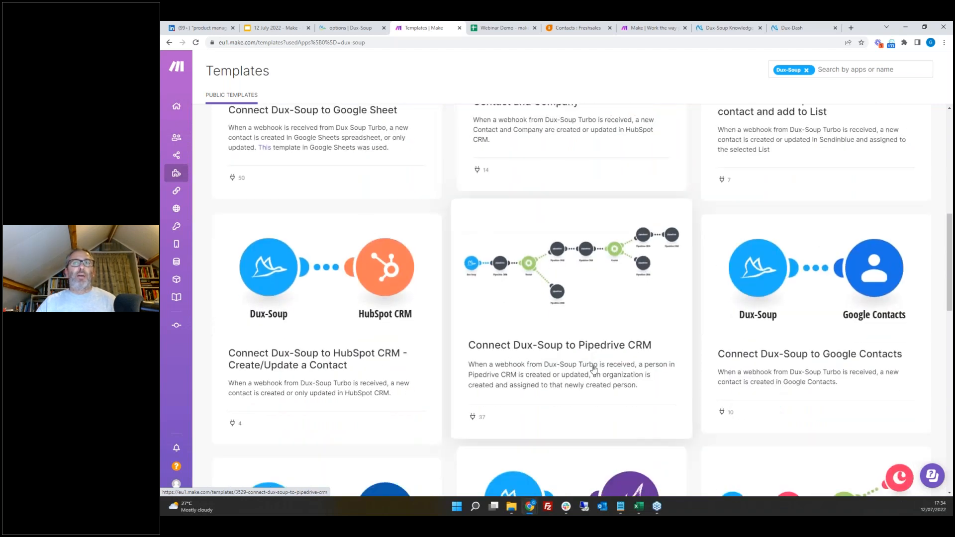
pyautogui.scroll(-4, 626, 356)
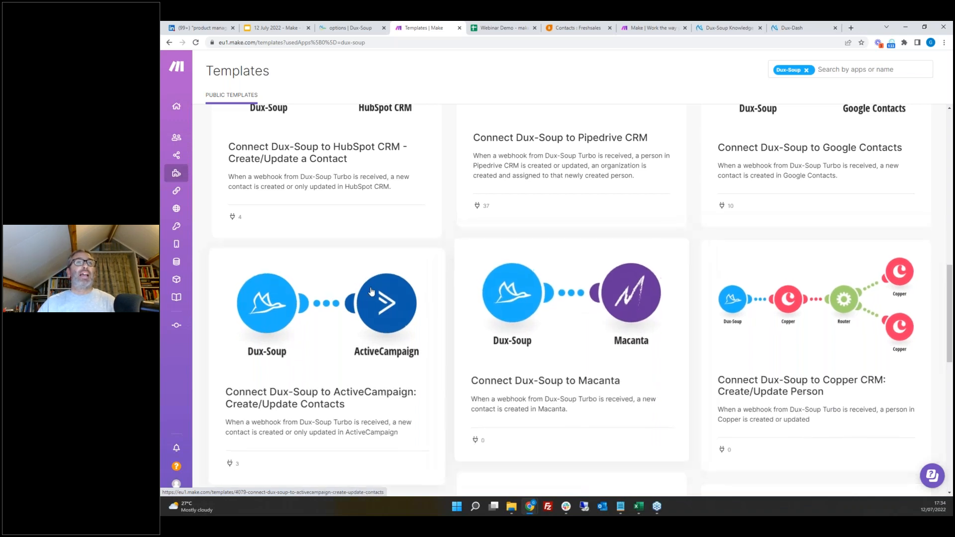
pyautogui.scroll(-3, 565, 256)
pyautogui.scroll(-3, 566, 256)
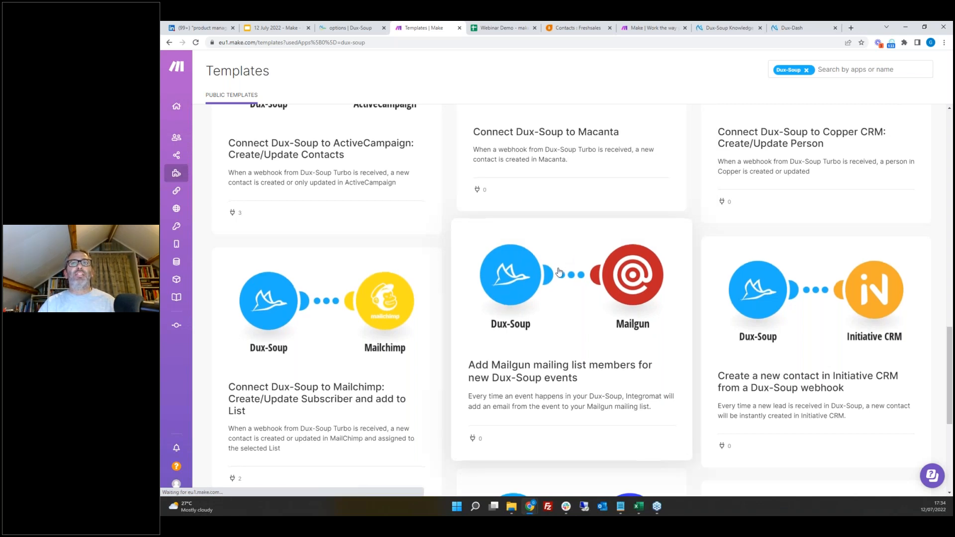
pyautogui.scroll(-5, 563, 264)
pyautogui.scroll(-1, 560, 272)
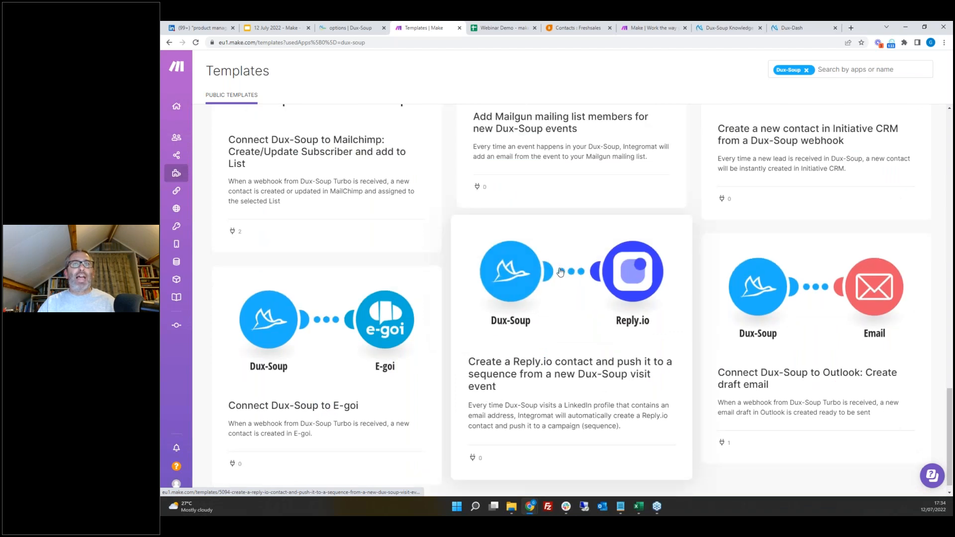
pyautogui.scroll(20, 560, 272)
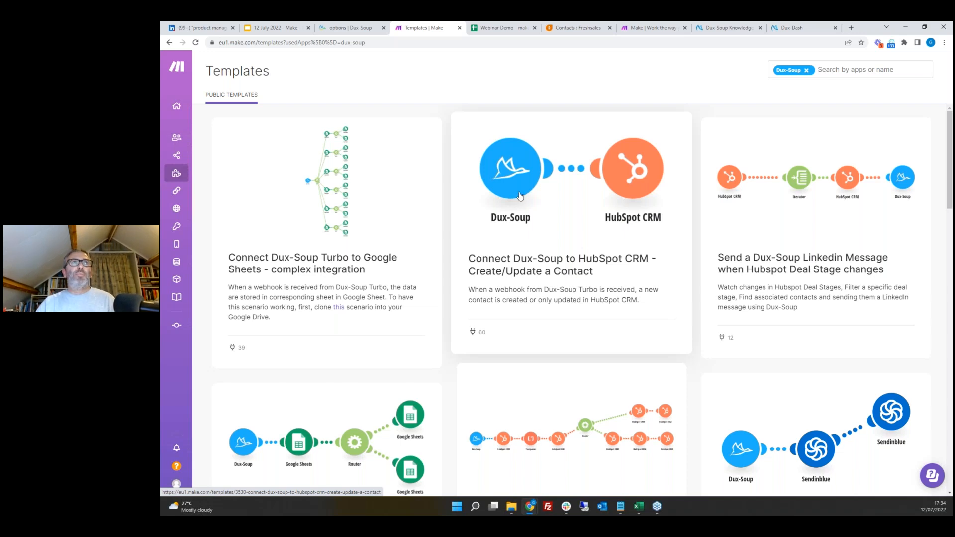
# Step: Switch to the 12 July 2022 - Make presentation and start the slideshow
pyautogui.moveTo(180, 68)
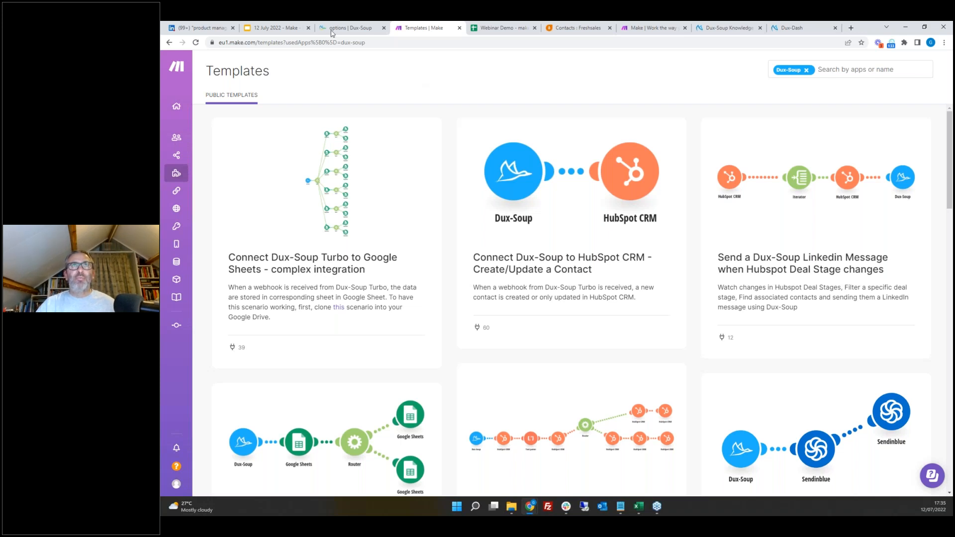
pyautogui.click(278, 32)
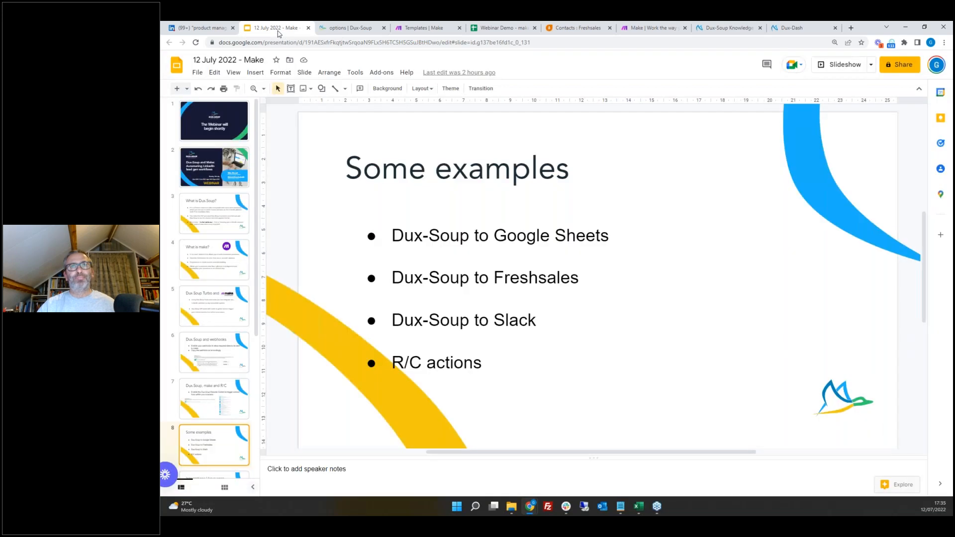
pyautogui.click(844, 65)
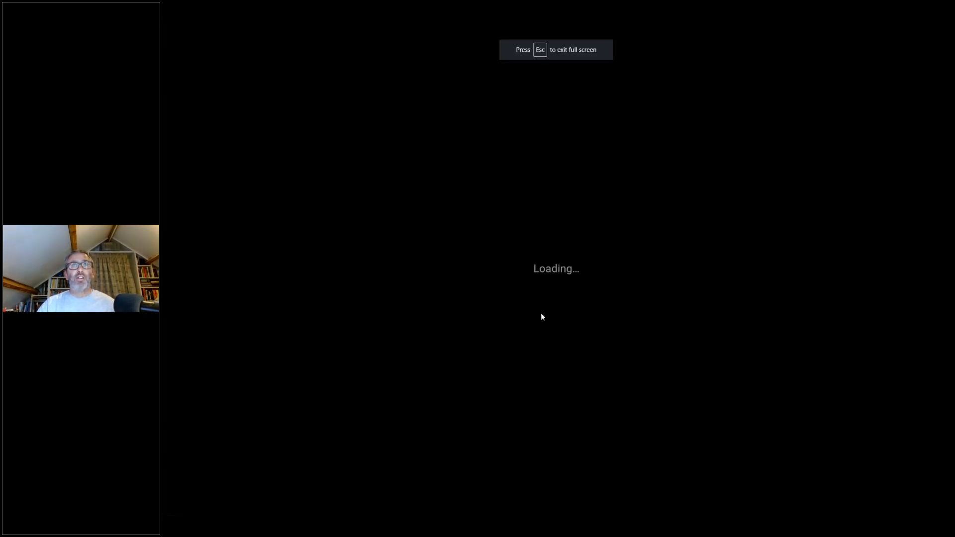
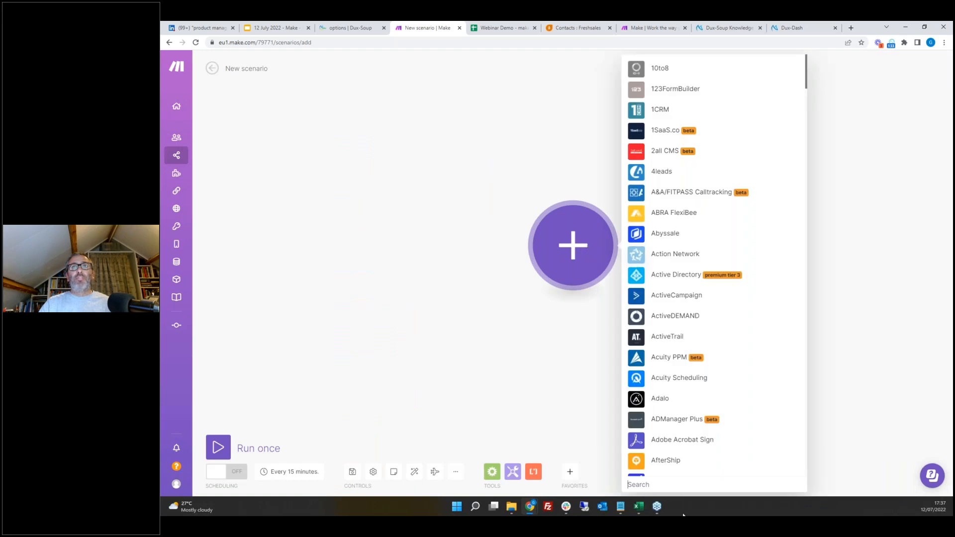
# Step: Try adding a Dux-Soup Send Connection Request module to a new scenario, then discard the unsaved scenario
pyautogui.write('dux')
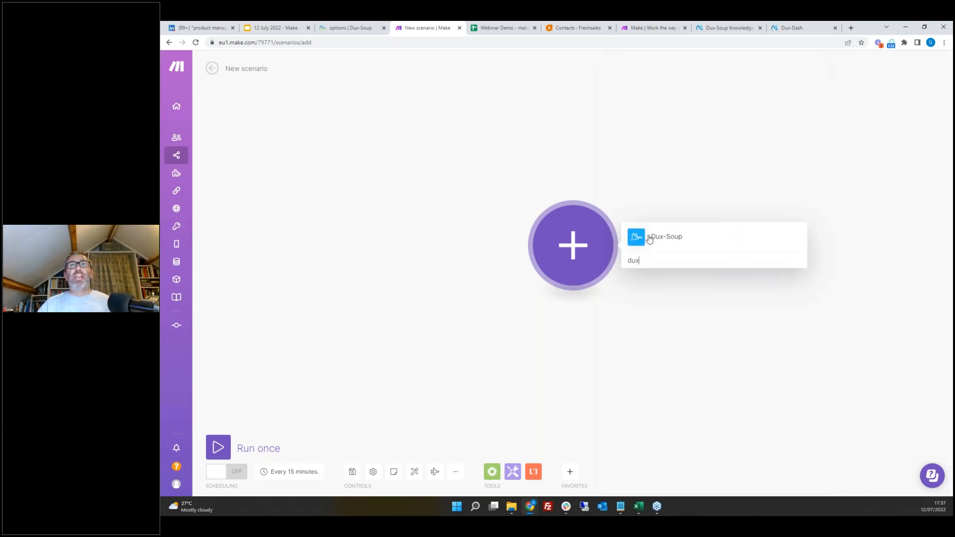
pyautogui.click(650, 239)
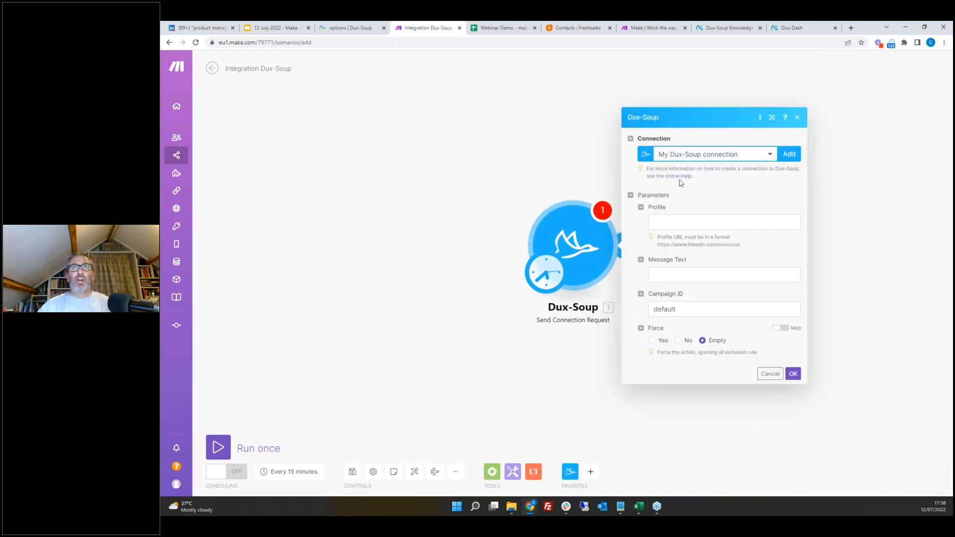
pyautogui.click(690, 222)
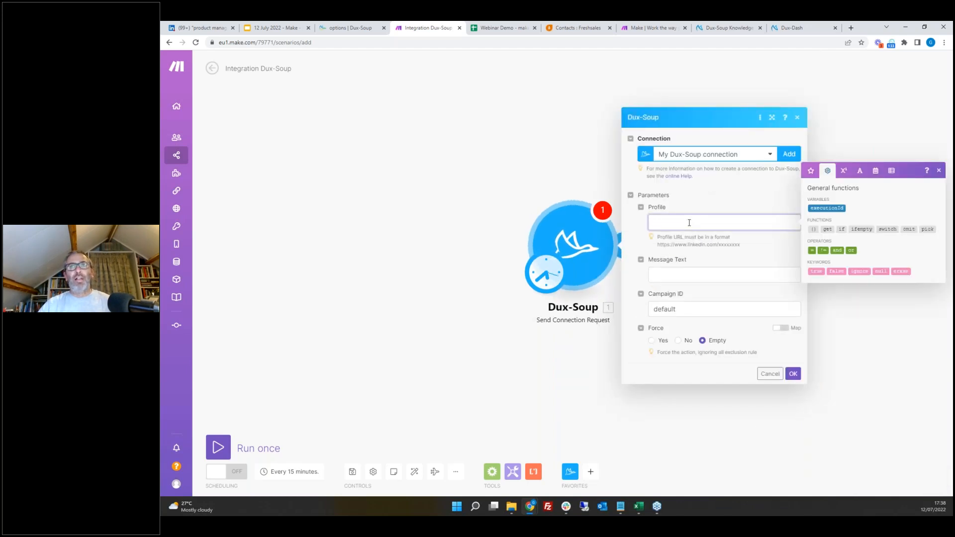
pyautogui.click(770, 374)
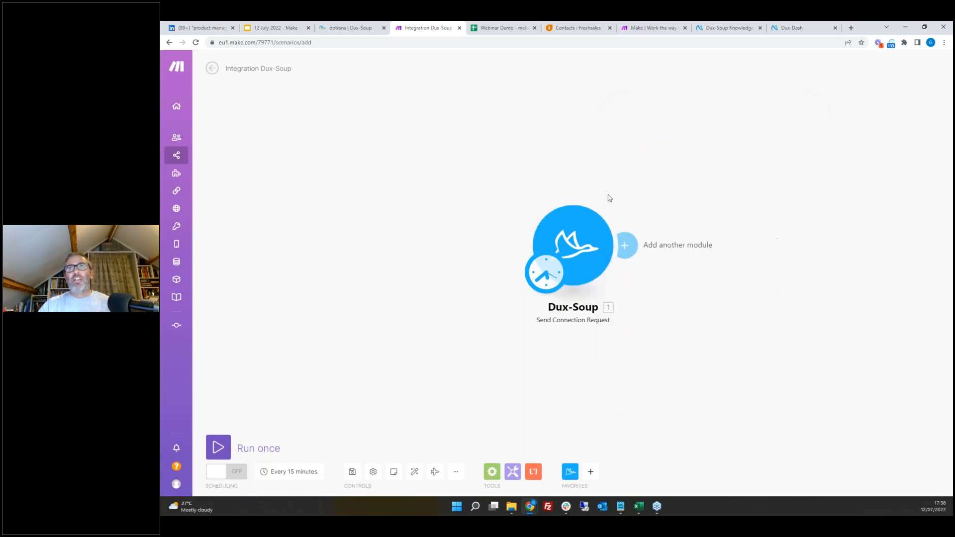
pyautogui.click(185, 155)
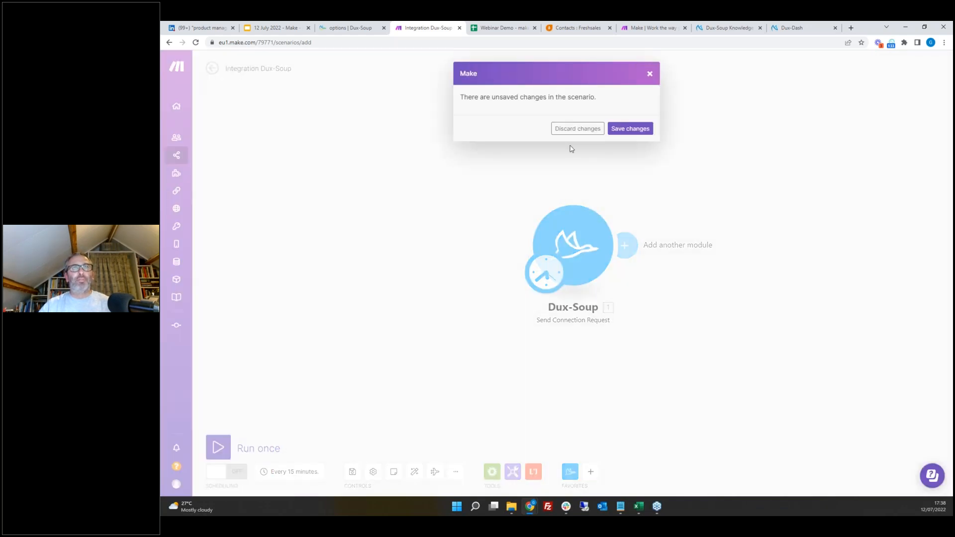
pyautogui.click(562, 128)
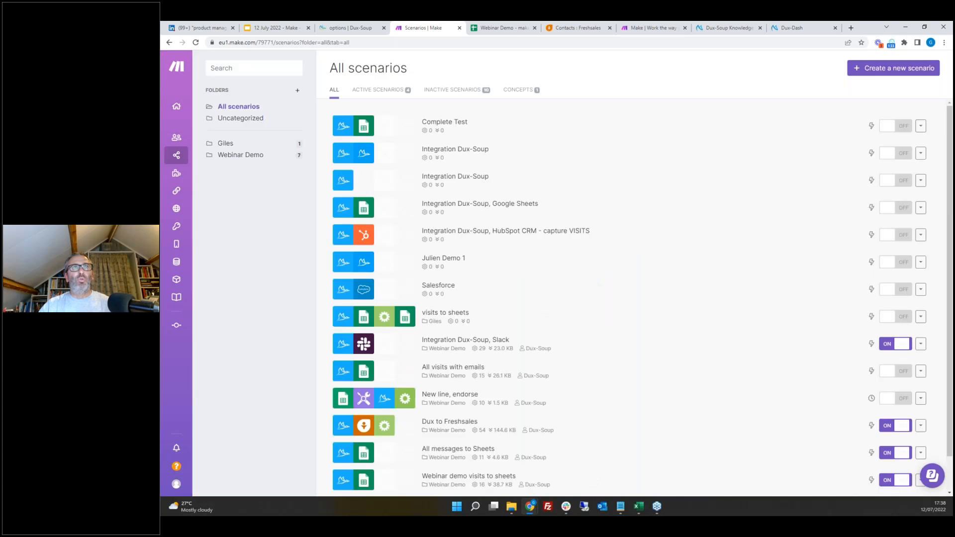
# Step: Open the New line, endorse scenario from the Webinar Demo folder
pyautogui.click(251, 157)
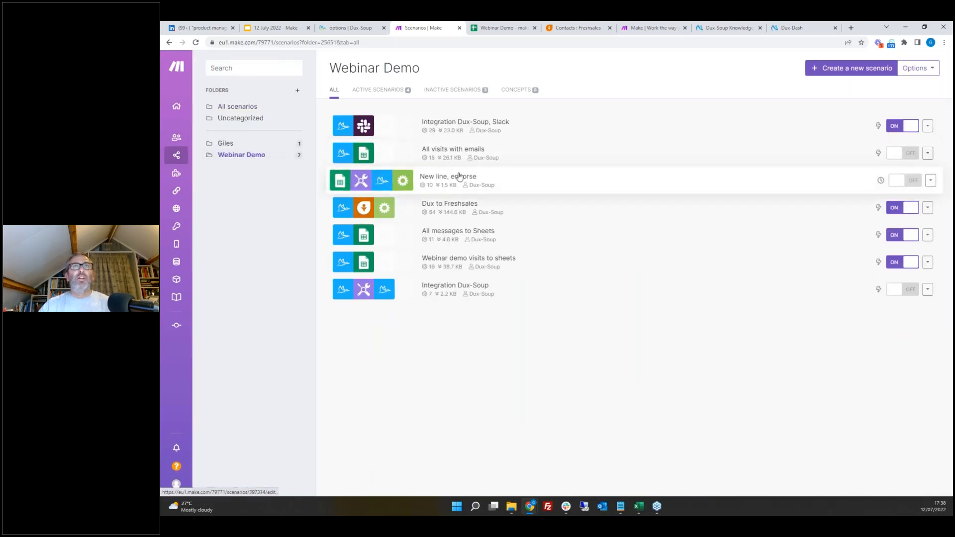
pyautogui.click(450, 181)
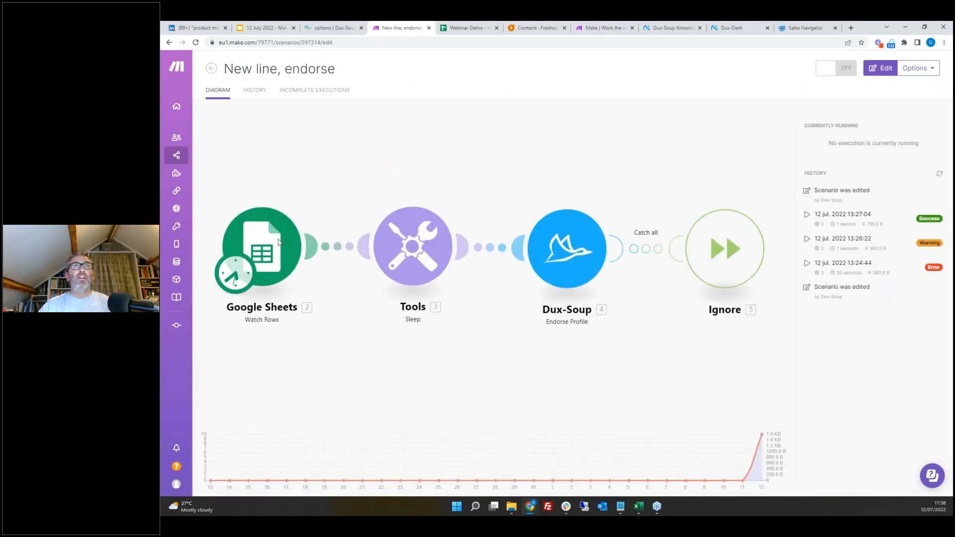
# Step: Switch to the Webinar Demo spreadsheet's Visits sheet to review the rows, then return to the scenario
pyautogui.click(464, 28)
pyautogui.click(230, 488)
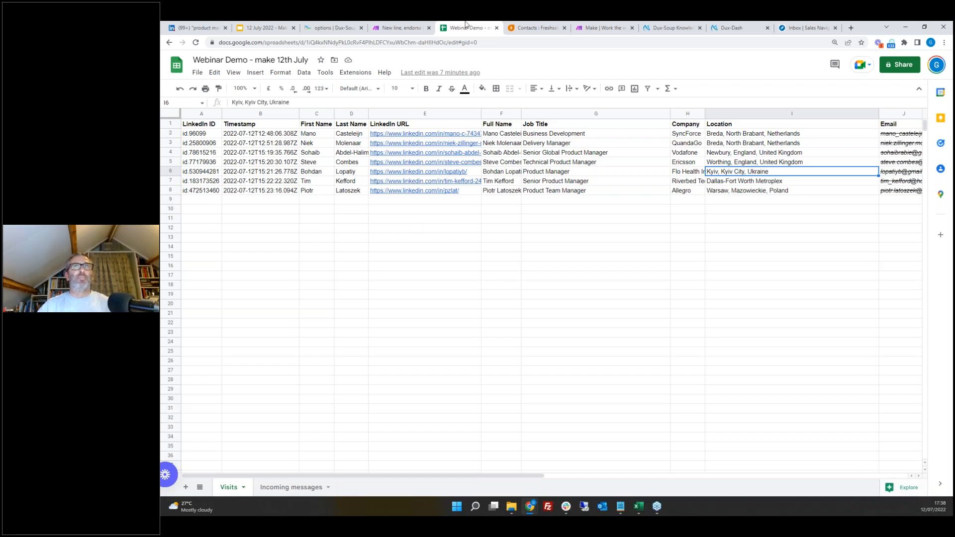
pyautogui.click(418, 28)
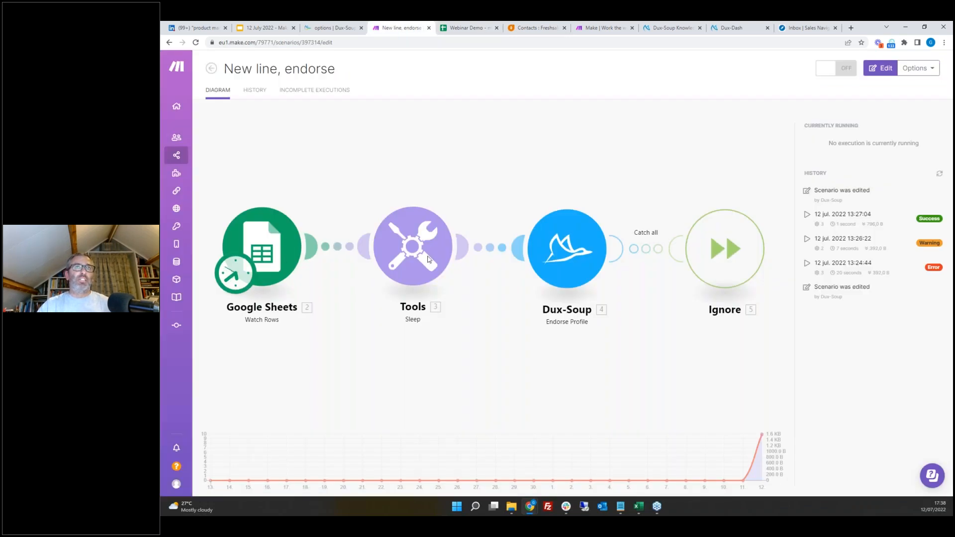
# Step: Open the Dux-Soup Endorse Profile module's settings to review them, then close the module
pyautogui.click(559, 246)
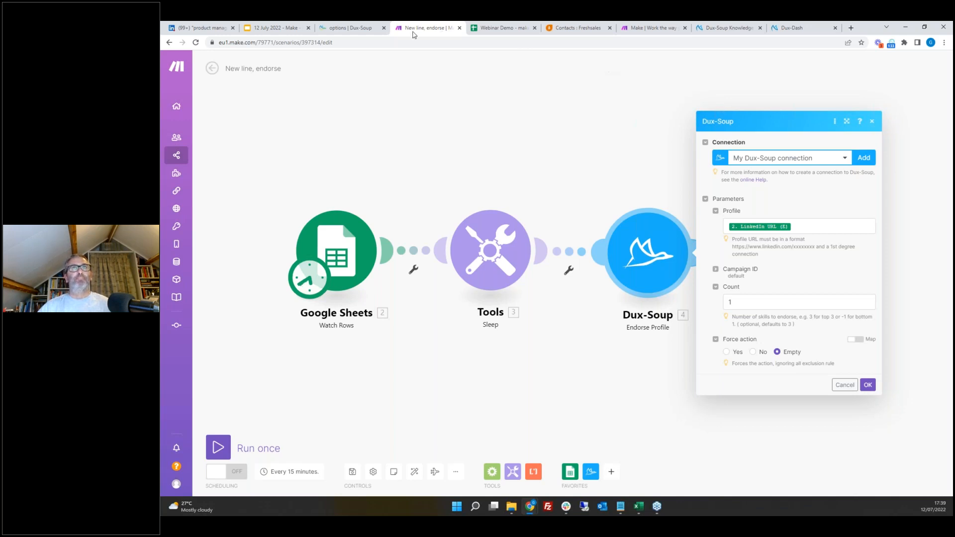
pyautogui.click(278, 29)
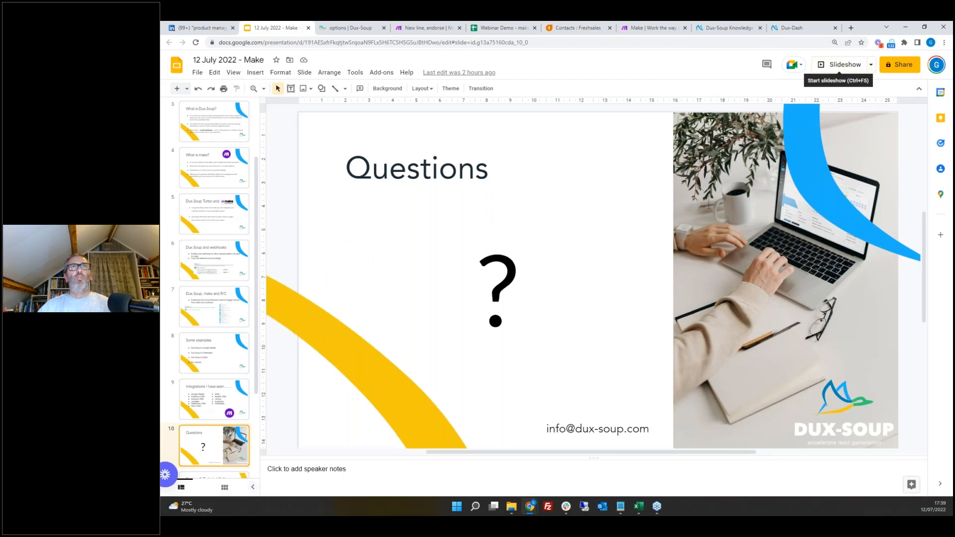
pyautogui.hotkey('ctrl', 'Tab')
pyautogui.hotkey('ctrl', 'Tab')
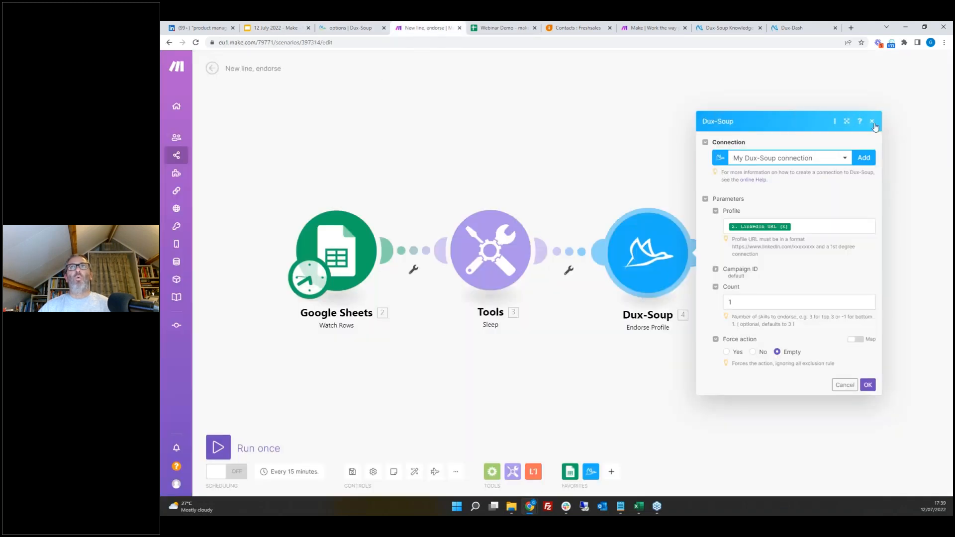
pyautogui.click(872, 121)
# Step: Create a new scenario, search the apps for zoho and browse the Zoho Recruit modules, then discard the scenario
pyautogui.moveTo(192, 154)
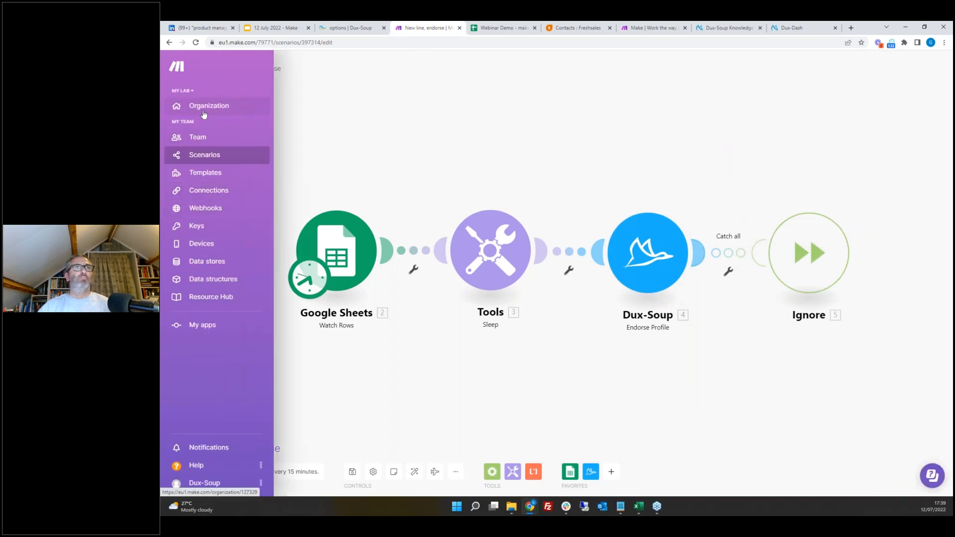
pyautogui.click(204, 157)
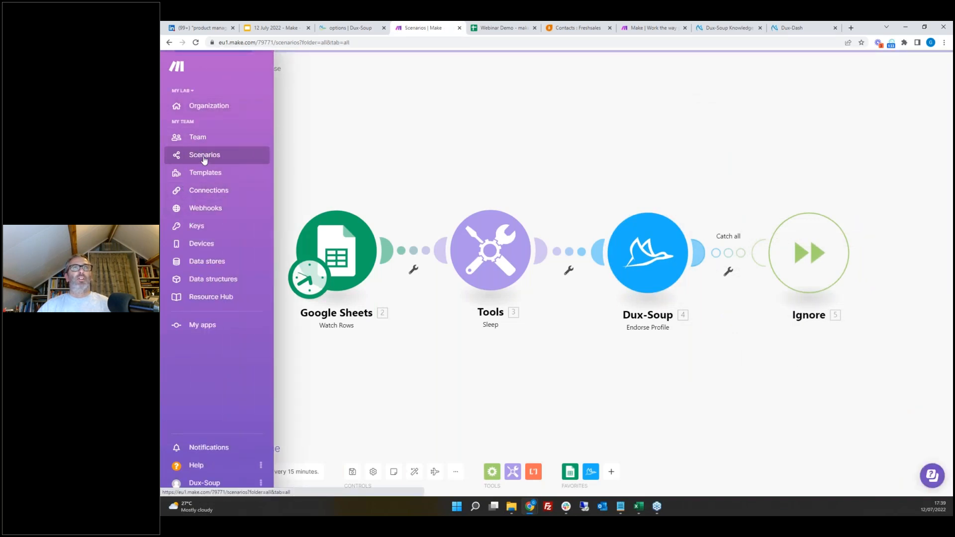
pyautogui.click(895, 70)
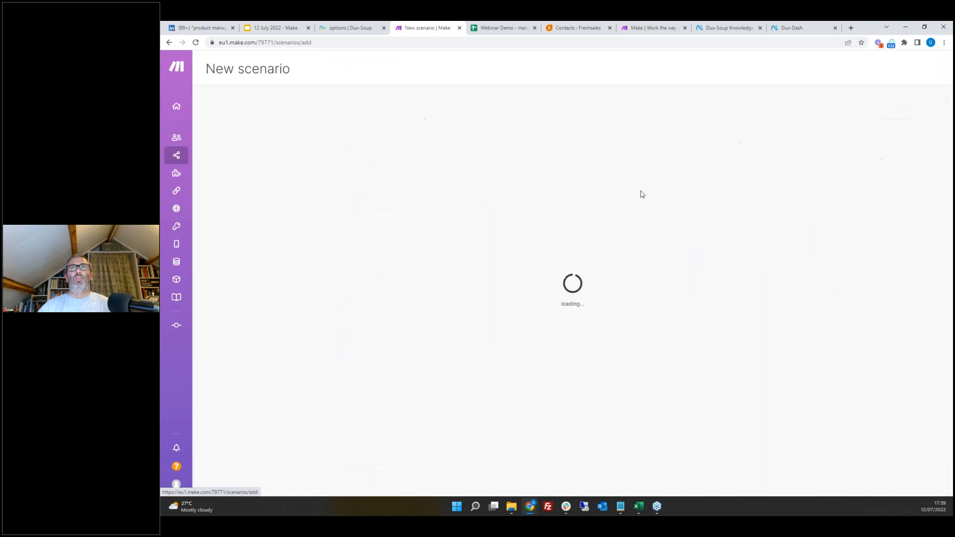
pyautogui.click(577, 260)
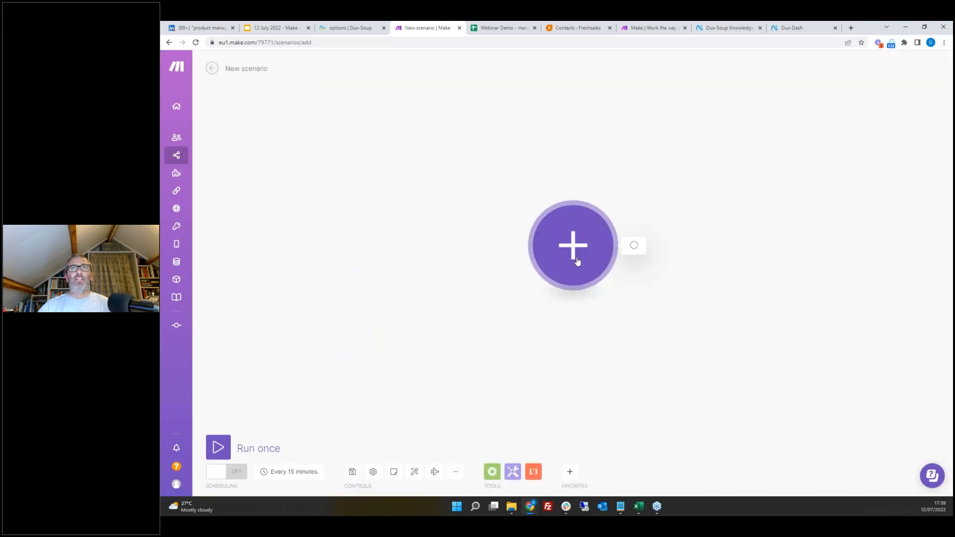
pyautogui.click(670, 483)
pyautogui.write('zoho')
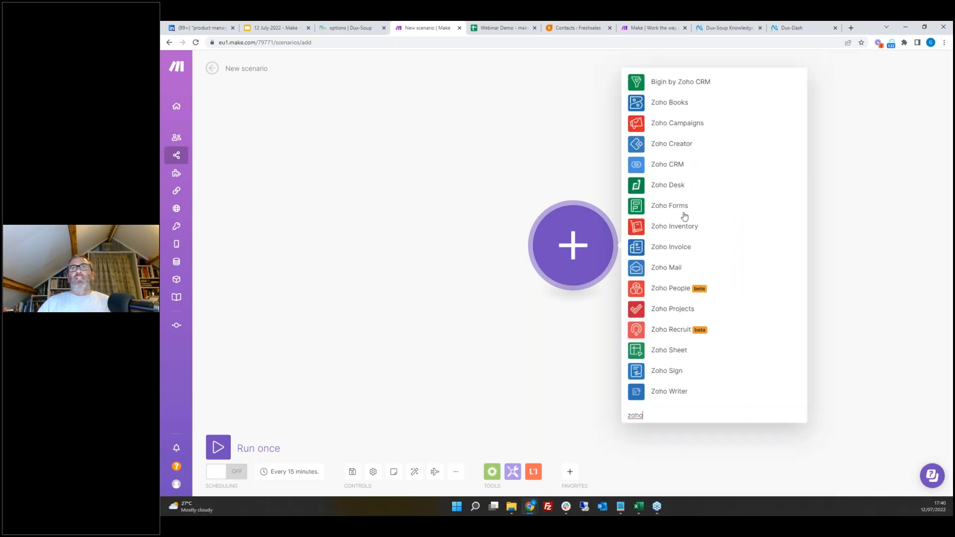
pyautogui.click(670, 331)
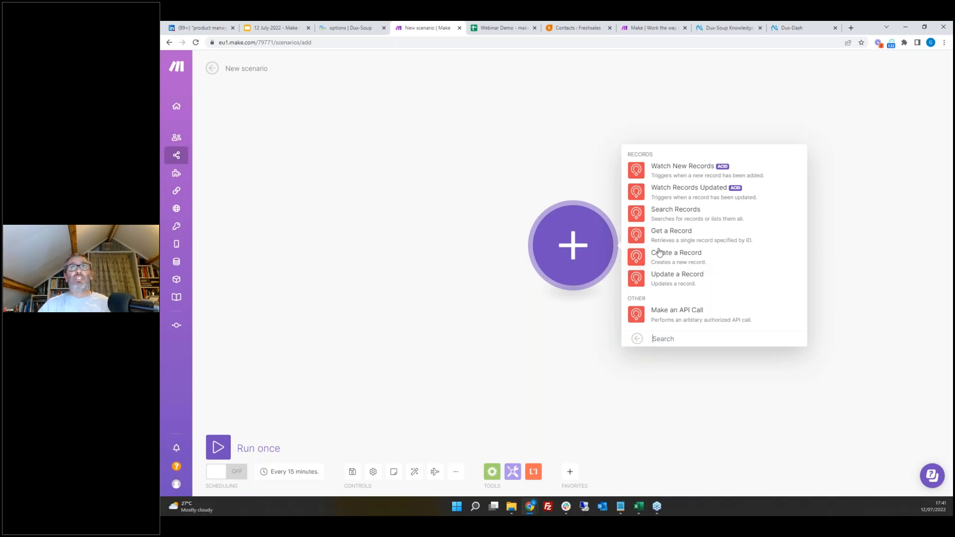
pyautogui.click(211, 68)
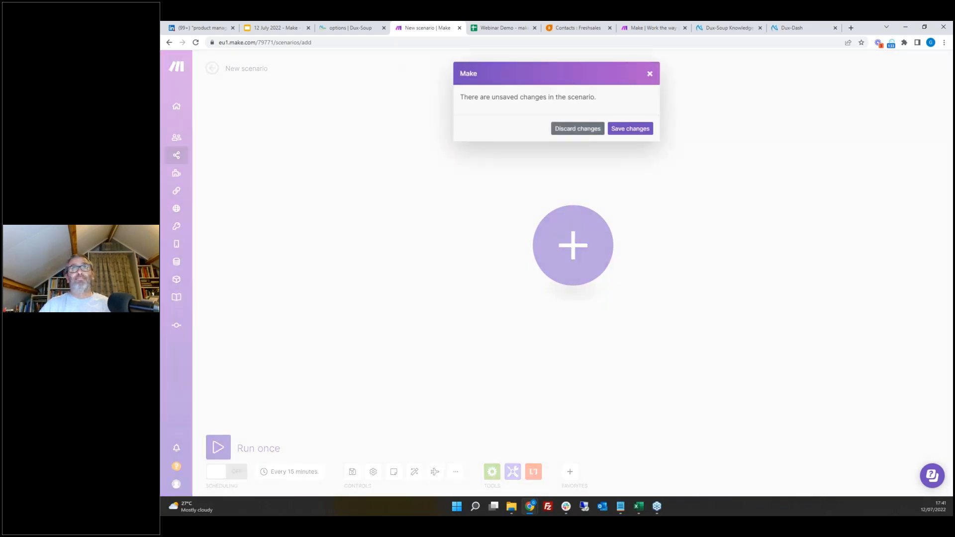
pyautogui.click(577, 128)
# Step: Return to the 12 July 2022 - Make presentation and start the slideshow from the Questions slide
pyautogui.click(277, 30)
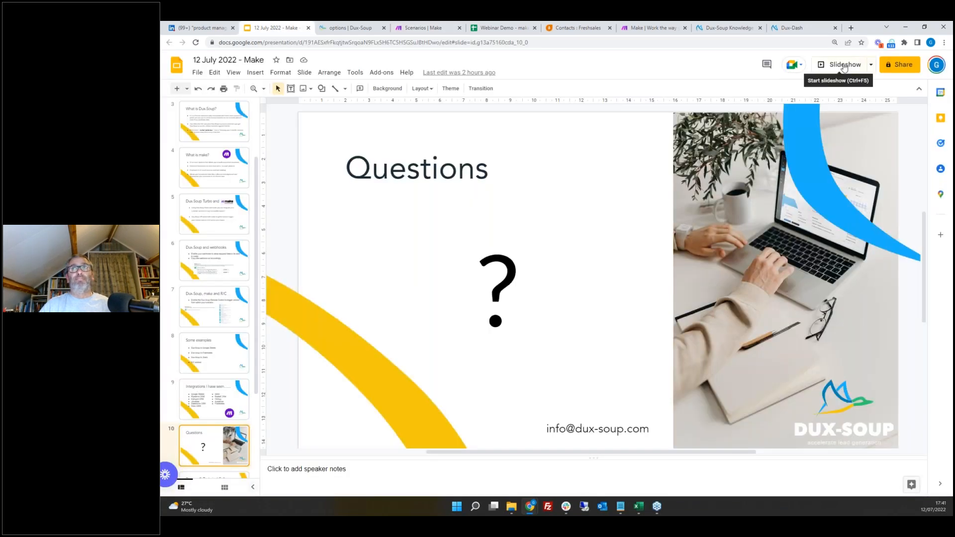
pyautogui.click(844, 65)
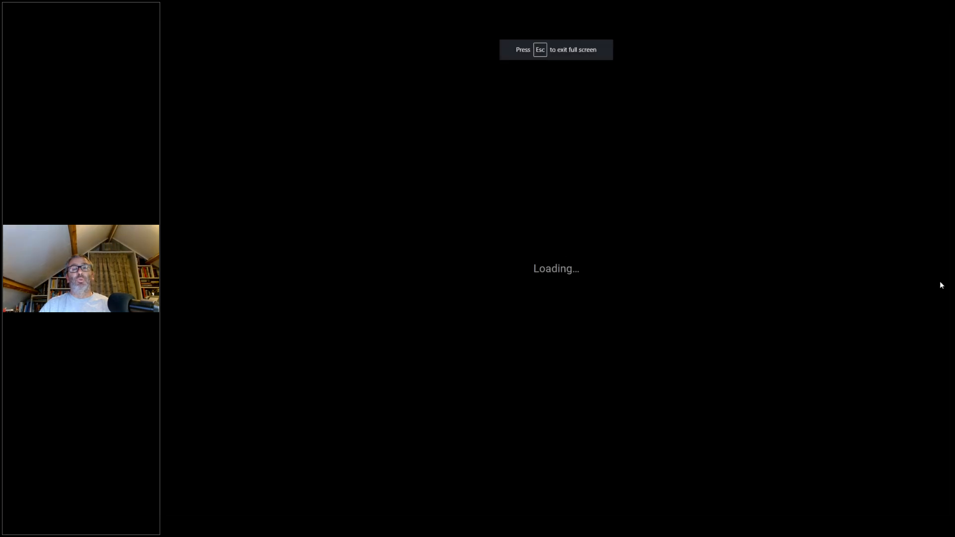